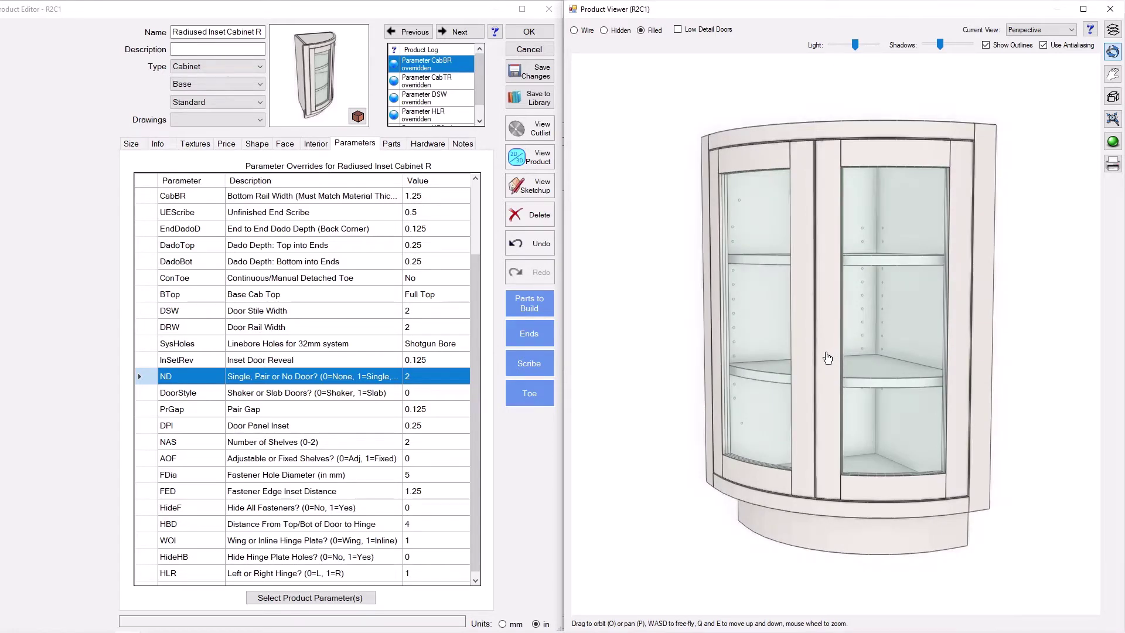
Step: Review the radiused inset cabinet's model, its Parts to Build options and its parts list
{"action": "left_click_drag", "start_coordinate": [827, 358], "coordinate": [789, 369]}
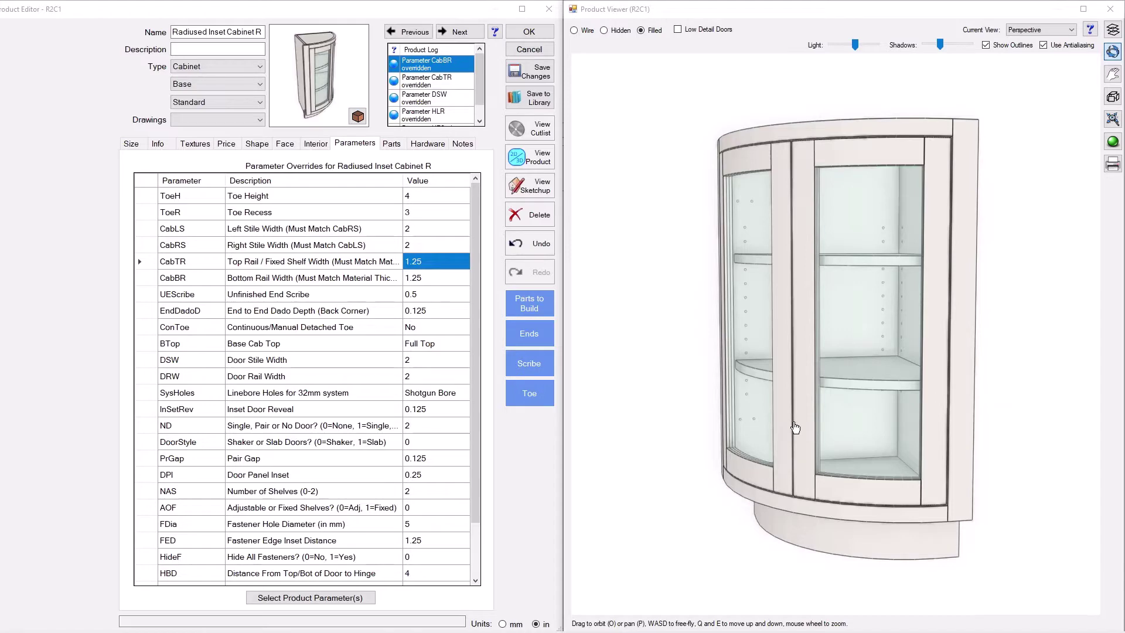
{"action": "mouse_move", "coordinate": [795, 428]}
{"action": "left_mouse_down"}
{"action": "mouse_move", "coordinate": [821, 427]}
{"action": "mouse_move", "coordinate": [794, 427]}
{"action": "left_mouse_up"}
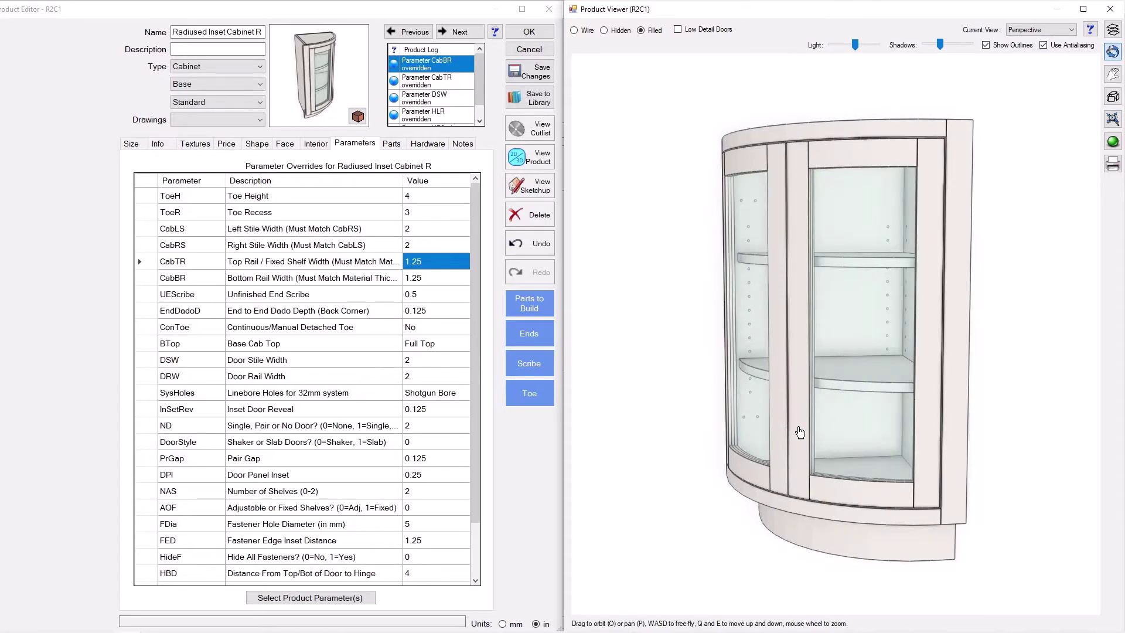
{"action": "left_click_drag", "start_coordinate": [799, 433], "coordinate": [852, 458]}
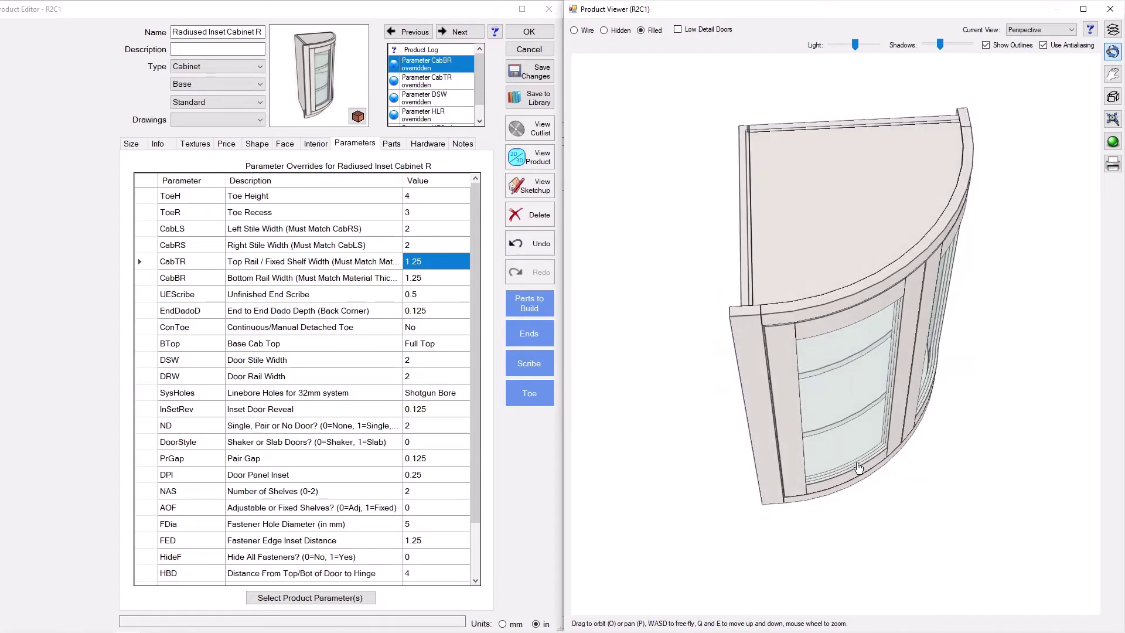
{"action": "left_click", "coordinate": [531, 307]}
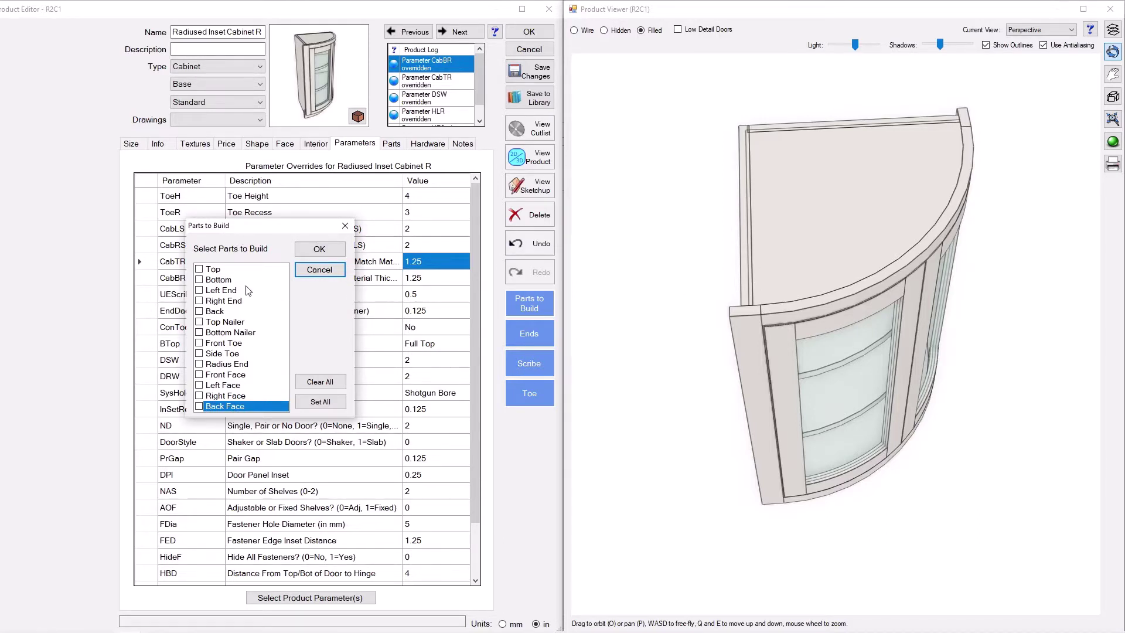
{"action": "left_click", "coordinate": [345, 226]}
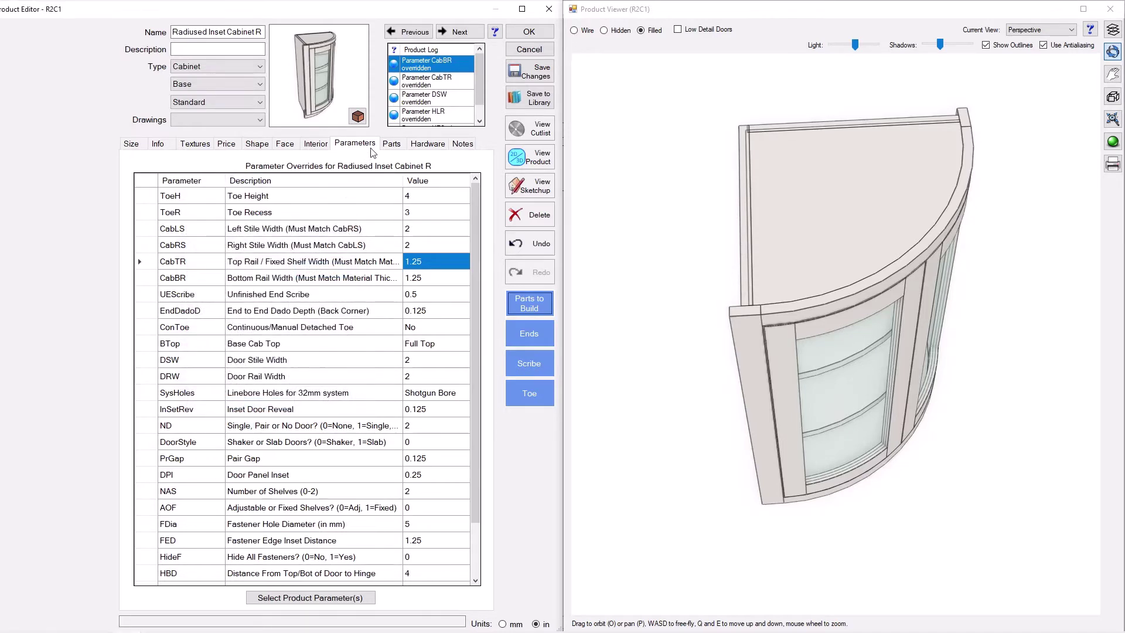
{"action": "left_click", "coordinate": [391, 144]}
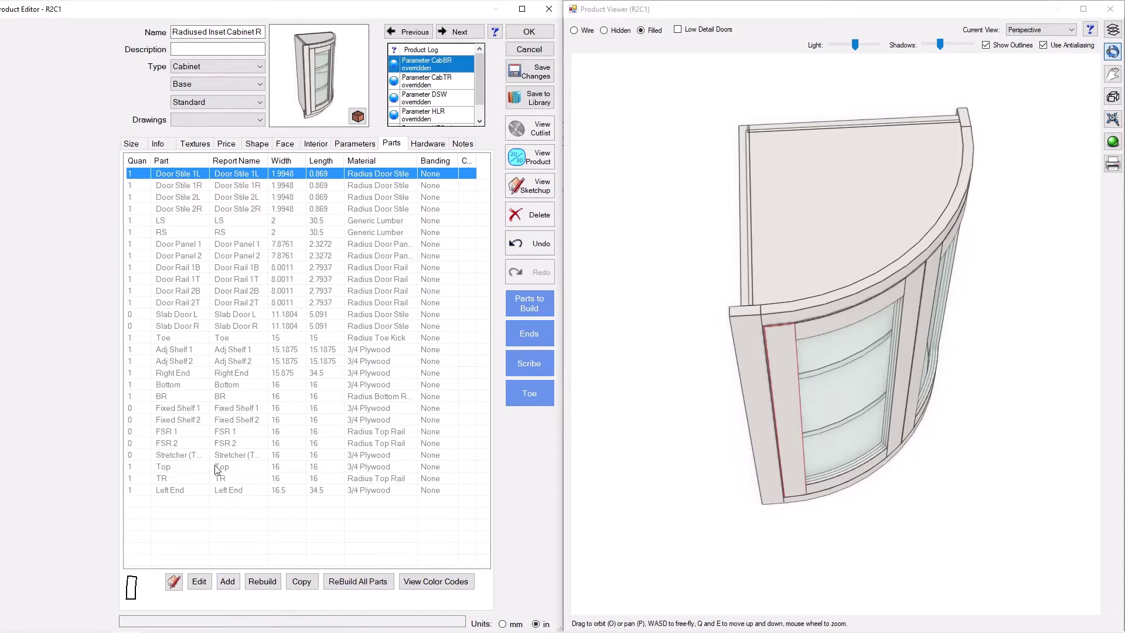
{"action": "left_click", "coordinate": [363, 144]}
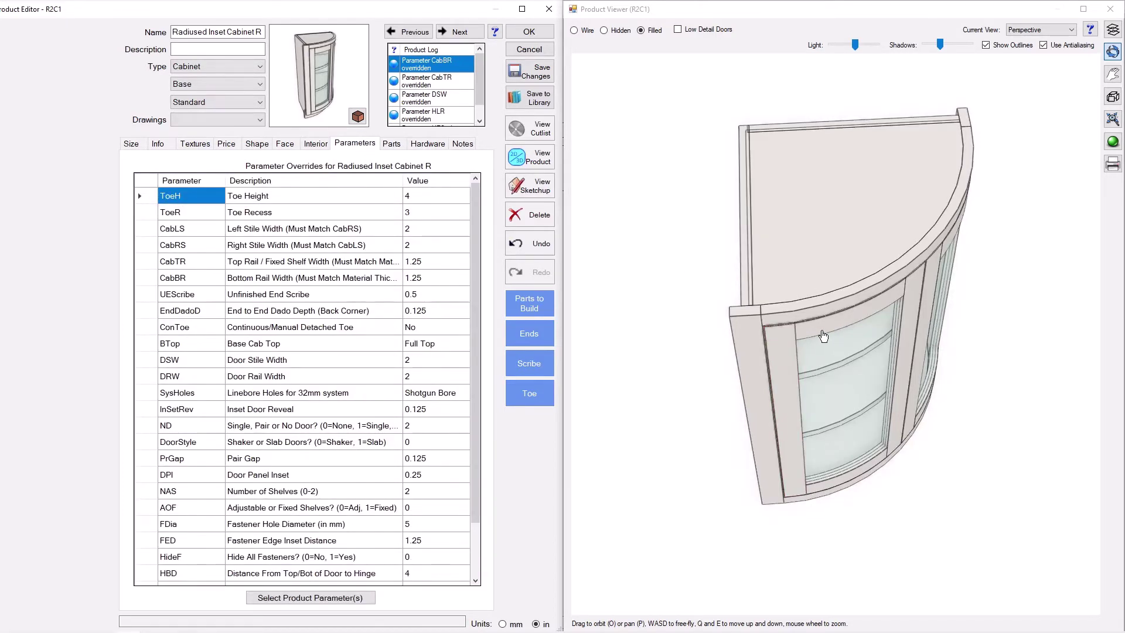
Step: Examine the cabinet from several angles and read through its full list of parameter overrides
{"action": "left_click_drag", "start_coordinate": [806, 336], "coordinate": [799, 323]}
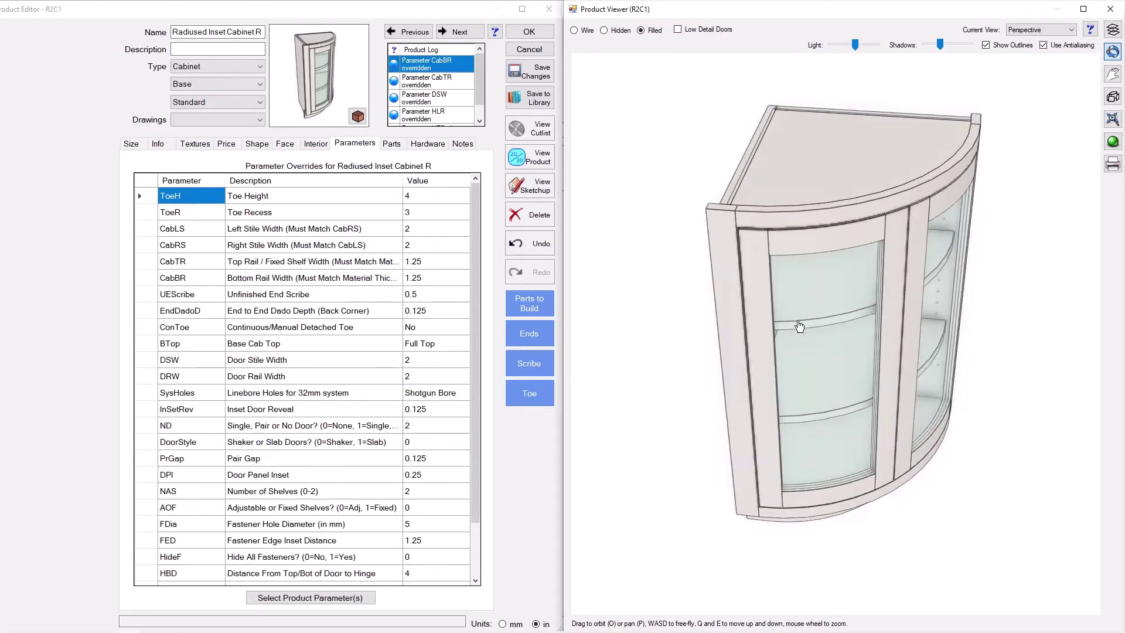
{"action": "scroll", "coordinate": [741, 371], "scroll_direction": "up", "scroll_amount": 2}
{"action": "left_click_drag", "start_coordinate": [745, 365], "coordinate": [719, 348]}
{"action": "scroll", "coordinate": [721, 342], "scroll_direction": "down", "scroll_amount": 2}
{"action": "scroll", "coordinate": [408, 317], "scroll_direction": "down", "scroll_amount": 2}
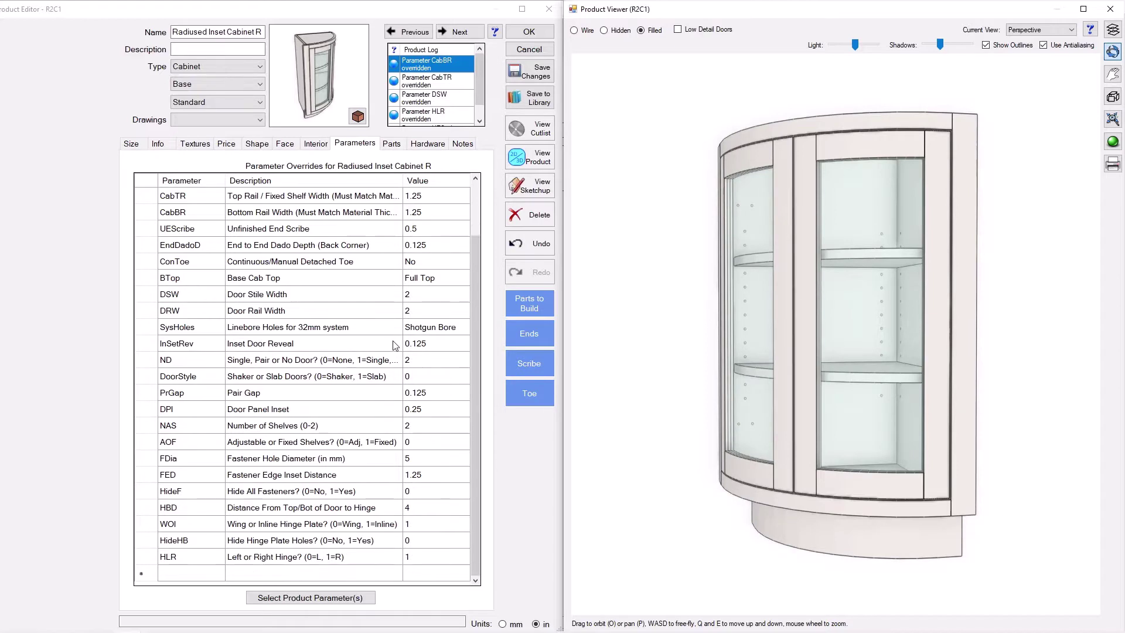
{"action": "scroll", "coordinate": [410, 369], "scroll_direction": "up", "scroll_amount": 2}
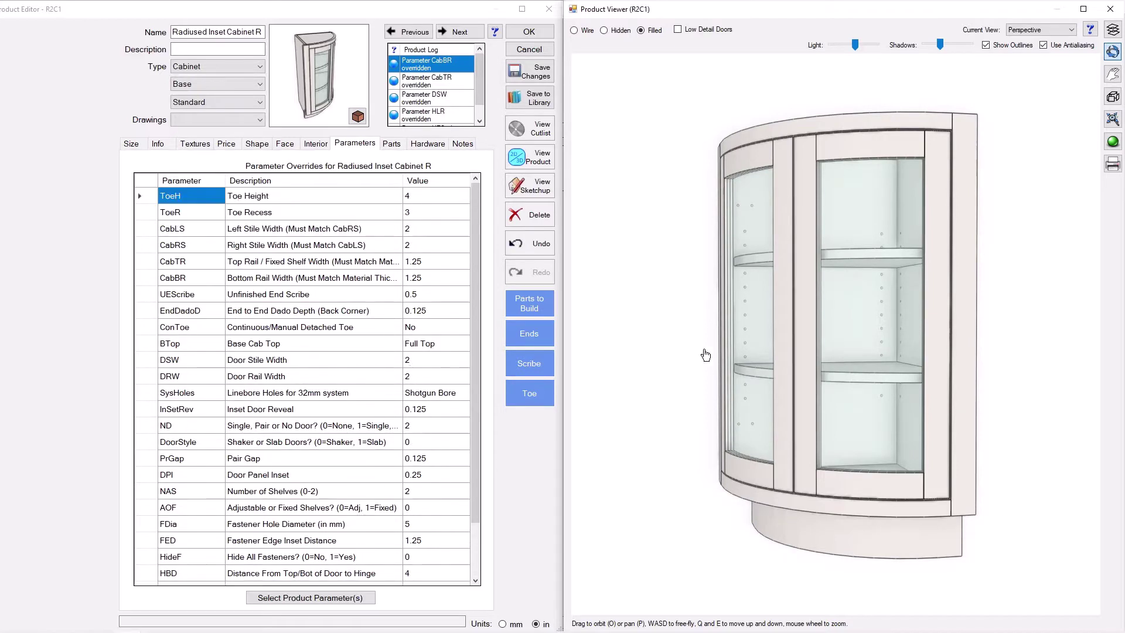
{"action": "left_click_drag", "start_coordinate": [706, 355], "coordinate": [695, 377]}
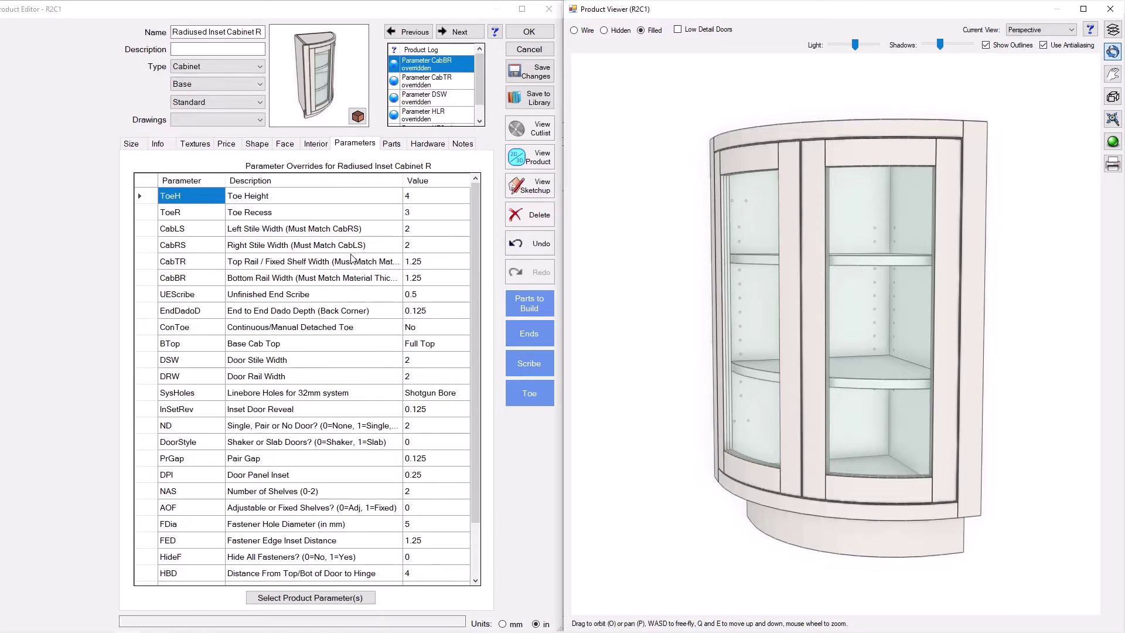
{"action": "left_click_drag", "start_coordinate": [704, 307], "coordinate": [673, 310]}
Step: Set the cabinet's Toe Recess (ToeR) parameter to 6 inches while viewing the toe kick from below
{"action": "left_click", "coordinate": [417, 213]}
{"action": "left_click_drag", "start_coordinate": [689, 423], "coordinate": [823, 425]}
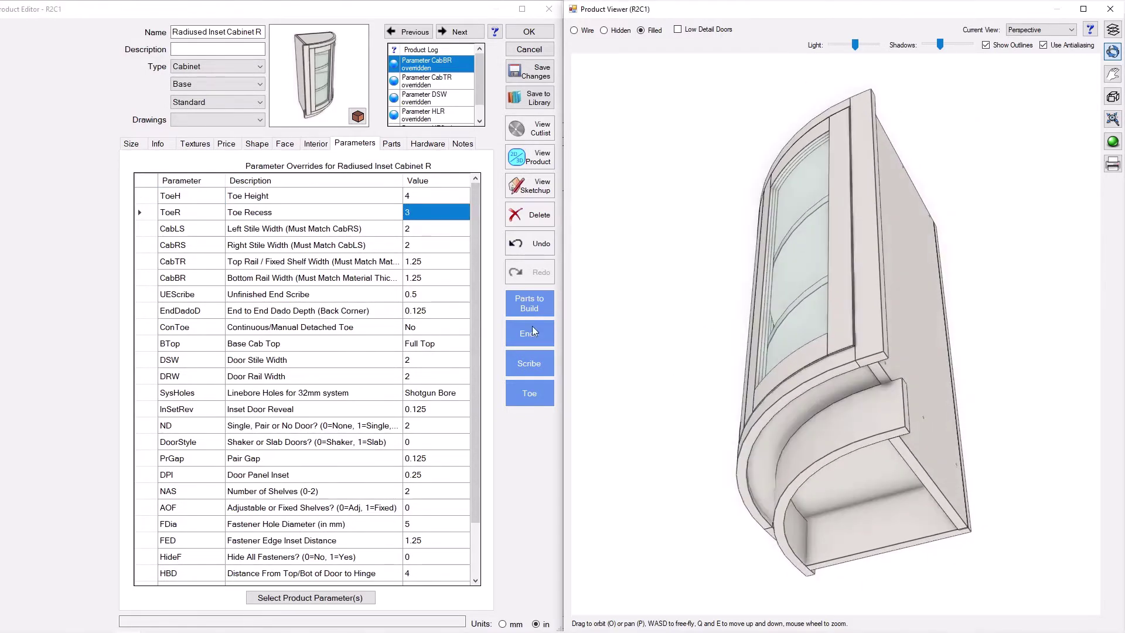
{"action": "left_click", "coordinate": [417, 213]}
{"action": "type", "text": "6"}
{"action": "key", "text": "Return"}
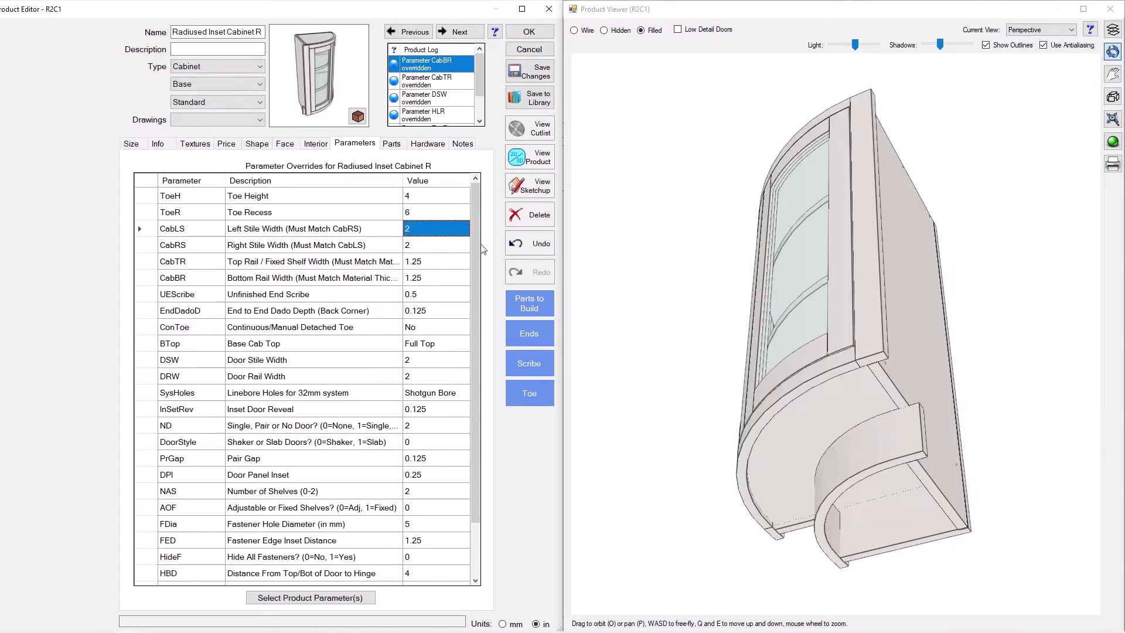
Step: Set the Toe Recess (ToeR) parameter back to 3 inches
{"action": "left_click", "coordinate": [427, 213]}
{"action": "type", "text": "3"}
{"action": "key", "text": "Return"}
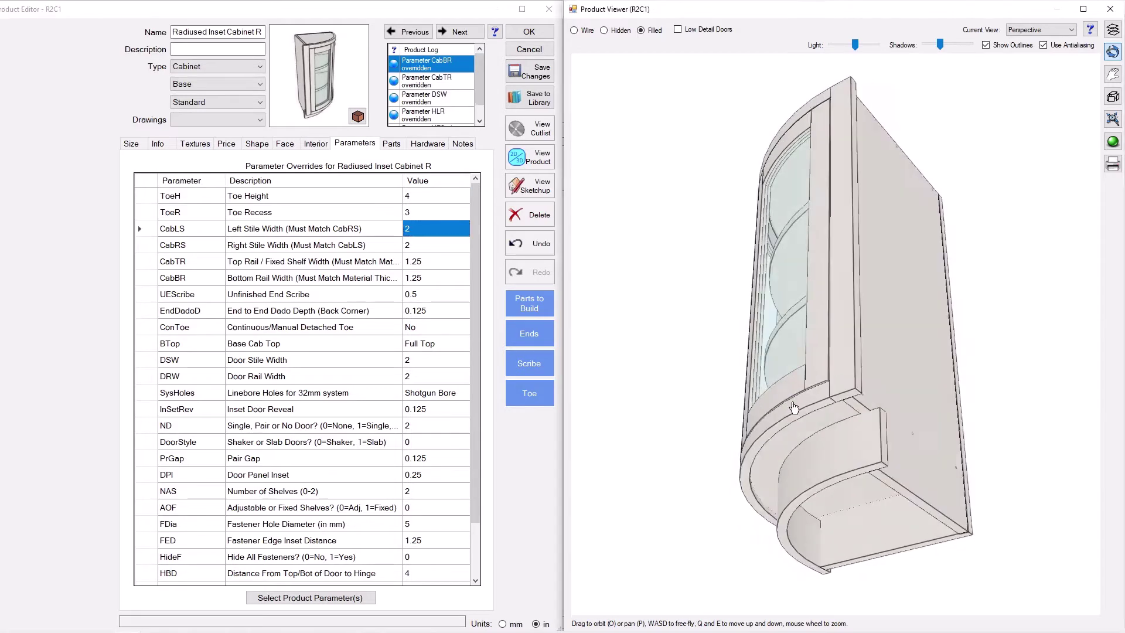
{"action": "left_click_drag", "start_coordinate": [794, 407], "coordinate": [761, 351]}
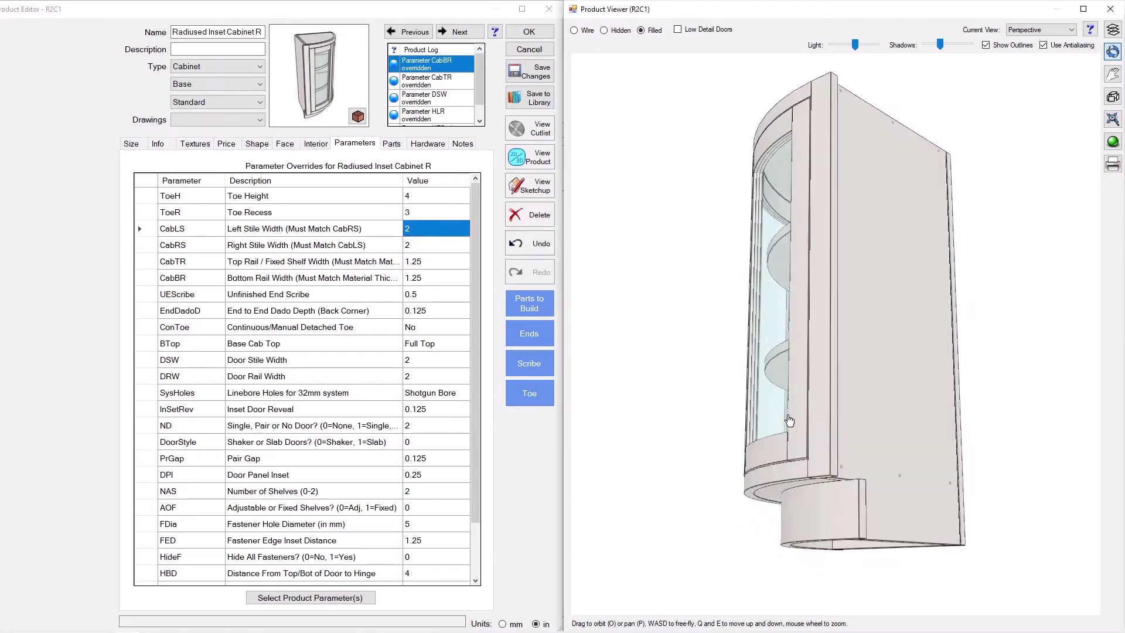
Step: Switch the Continuous/Manual Detached Toe (ConToe) parameter to Yes, inspect the cabinet without its toe, and return it to No
{"action": "double_click", "coordinate": [421, 328]}
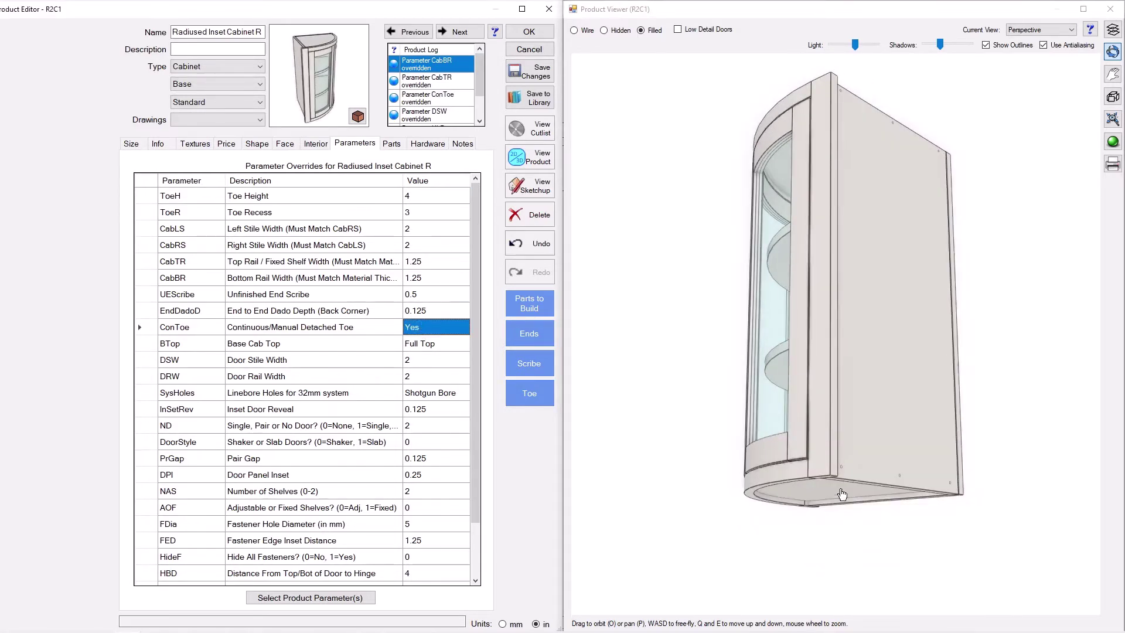
{"action": "left_click_drag", "start_coordinate": [893, 487], "coordinate": [805, 482]}
{"action": "left_click_drag", "start_coordinate": [689, 453], "coordinate": [730, 475]}
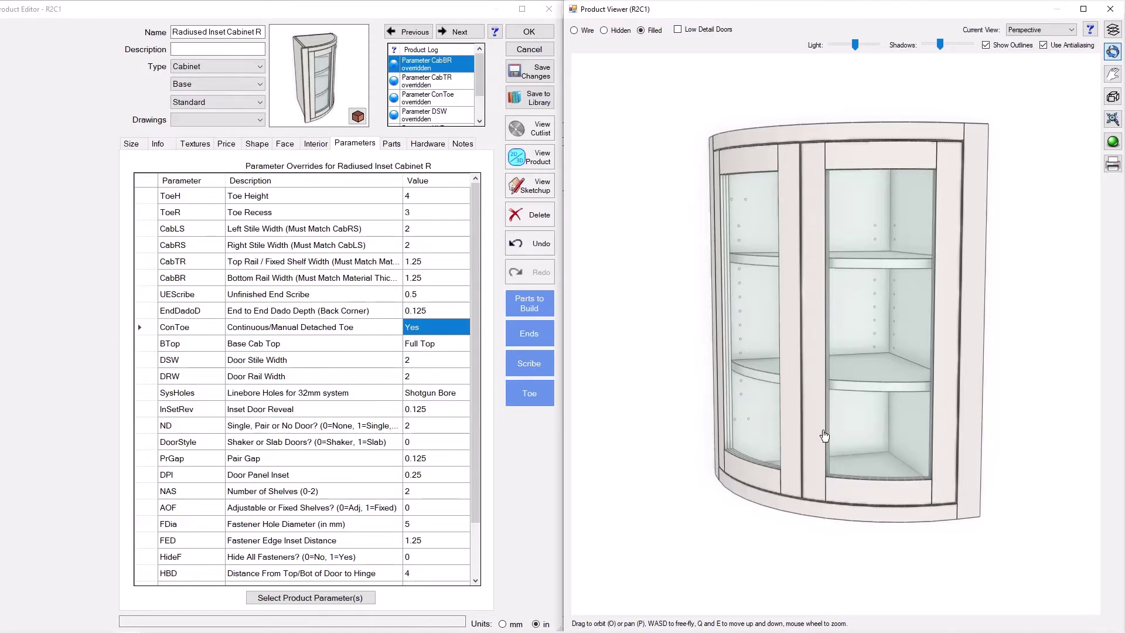
{"action": "left_click_drag", "start_coordinate": [823, 433], "coordinate": [790, 423]}
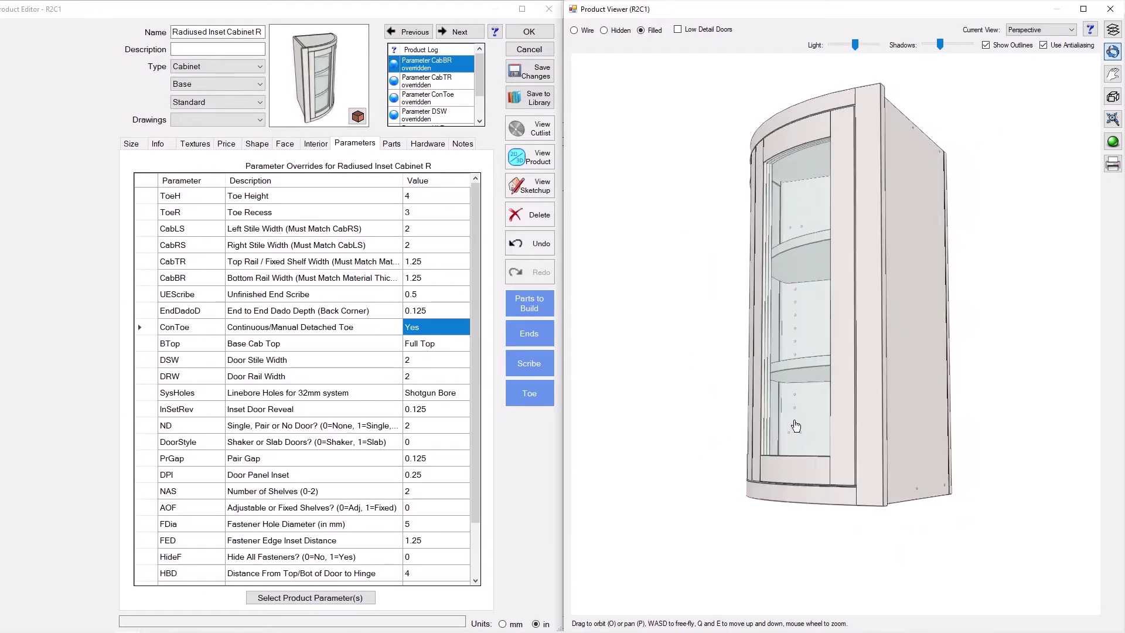
{"action": "left_click", "coordinate": [426, 329]}
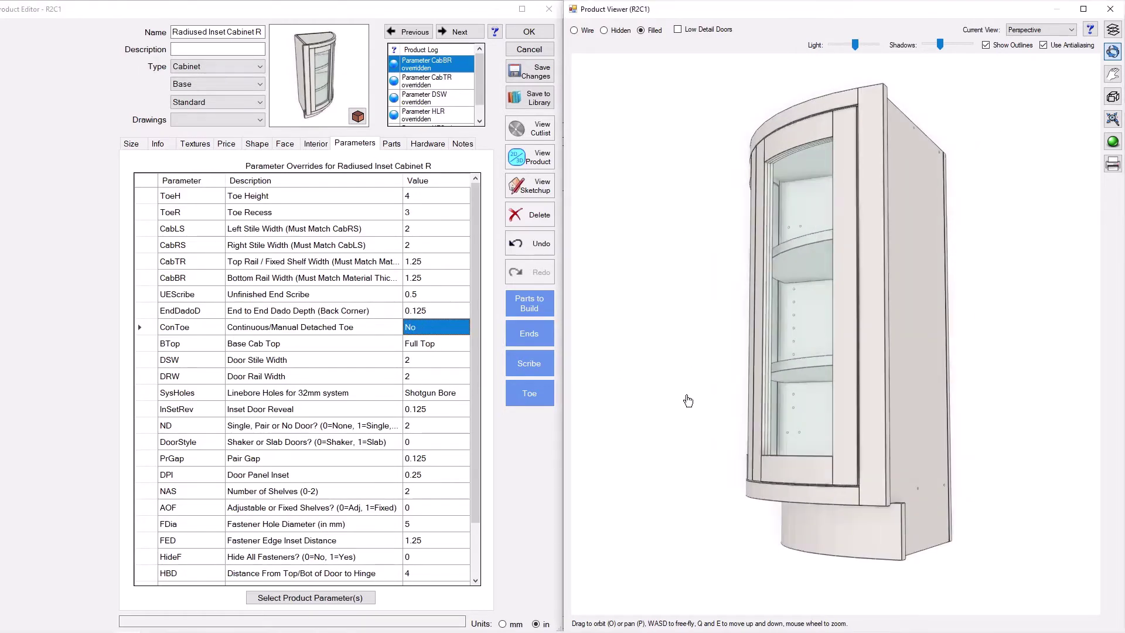
Step: Change the Base Cab Top (BTop) parameter to the stretcher option while viewing the cabinet from above
{"action": "left_click_drag", "start_coordinate": [688, 400], "coordinate": [729, 430]}
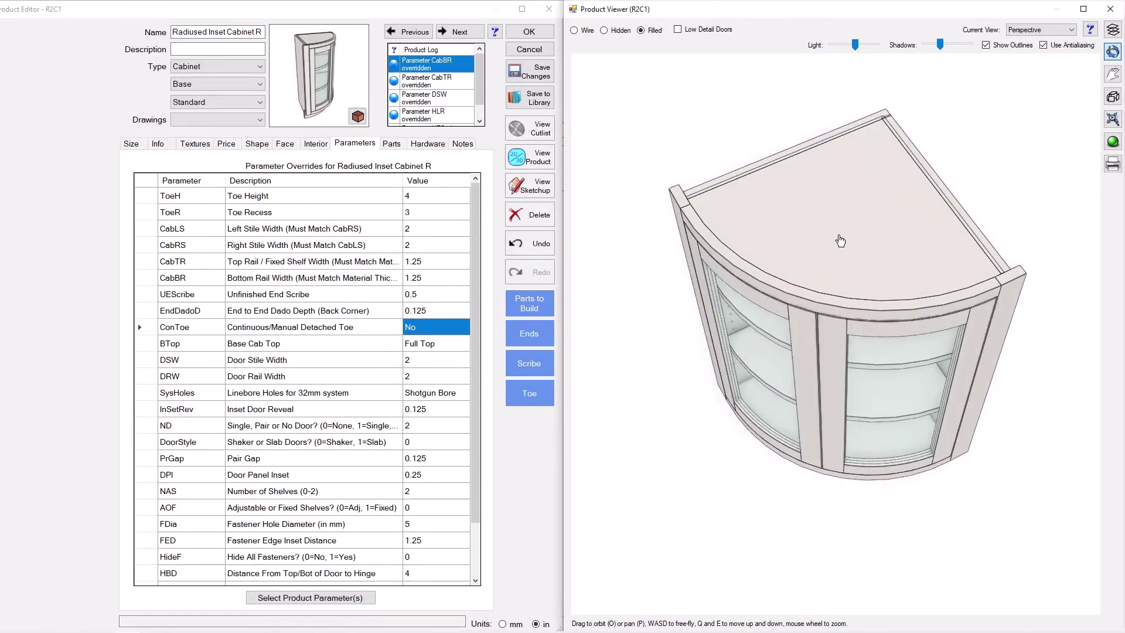
{"action": "left_click", "coordinate": [428, 343]}
{"action": "left_click", "coordinate": [461, 374]}
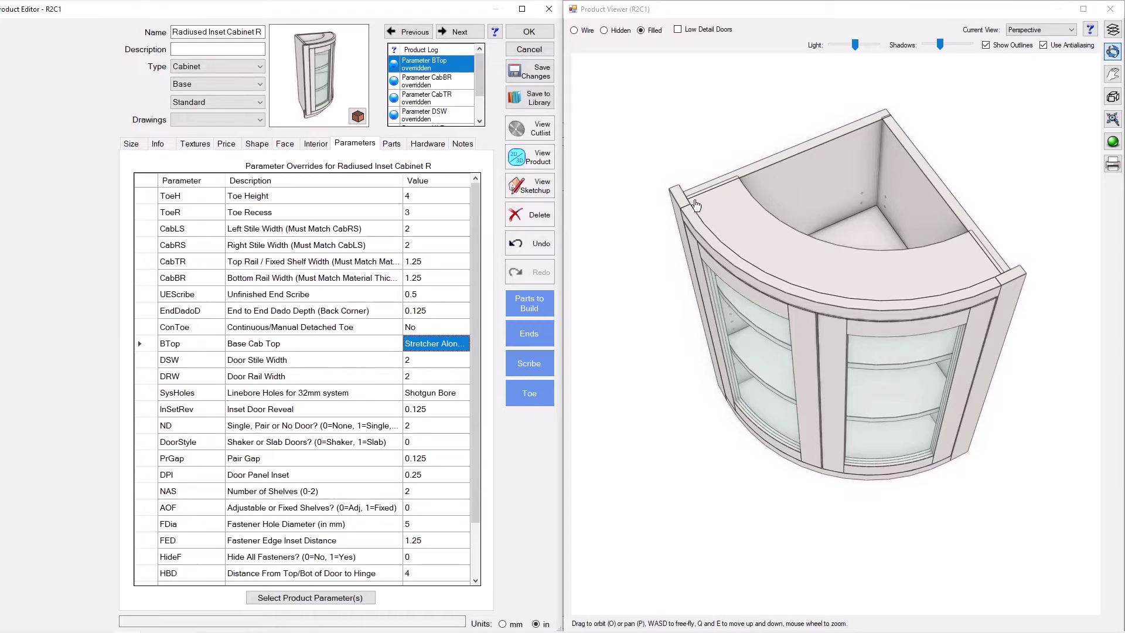
Step: Set the Door Stile Width (DSW) to 4 inches and inspect the widened stiles on both doors
{"action": "left_click_drag", "start_coordinate": [752, 360], "coordinate": [749, 217]}
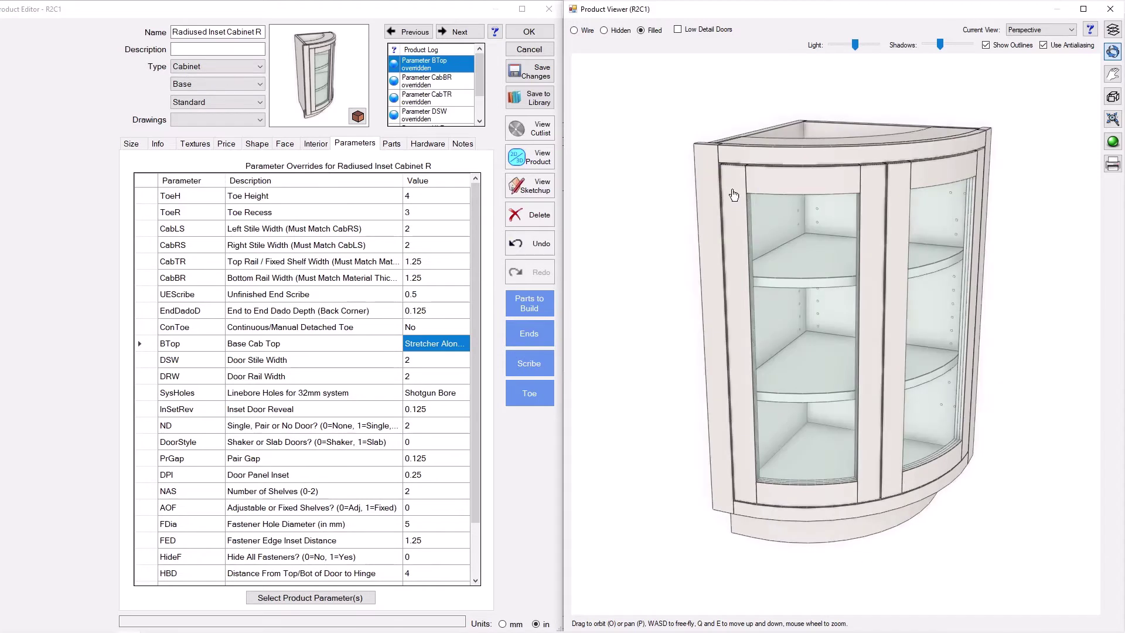
{"action": "left_click", "coordinate": [436, 361]}
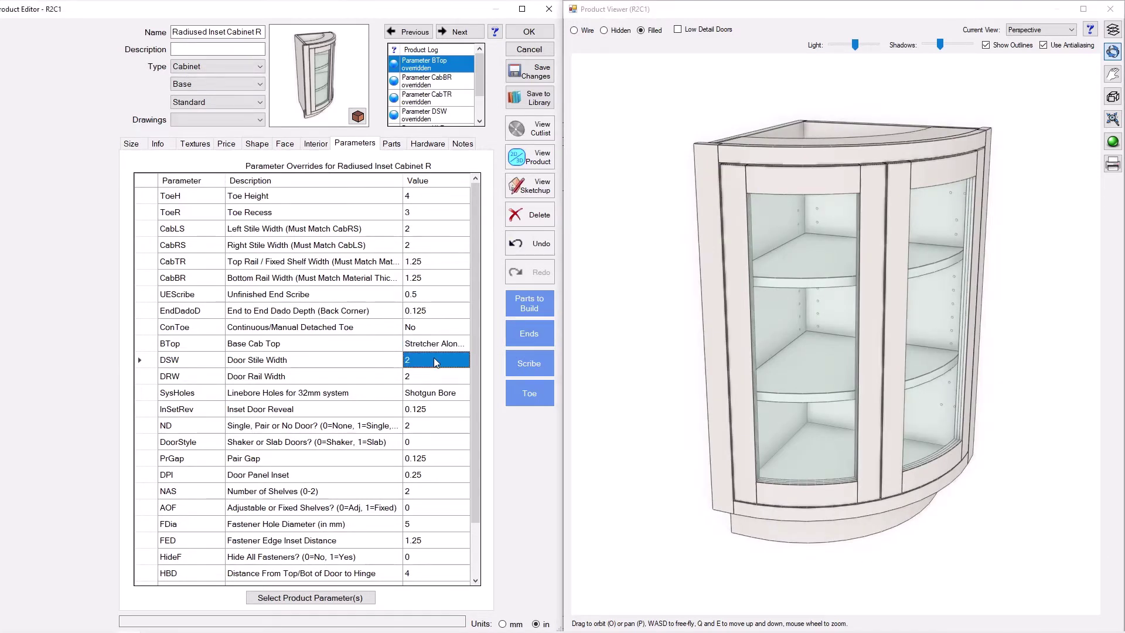
{"action": "type", "text": "4"}
{"action": "key", "text": "Return"}
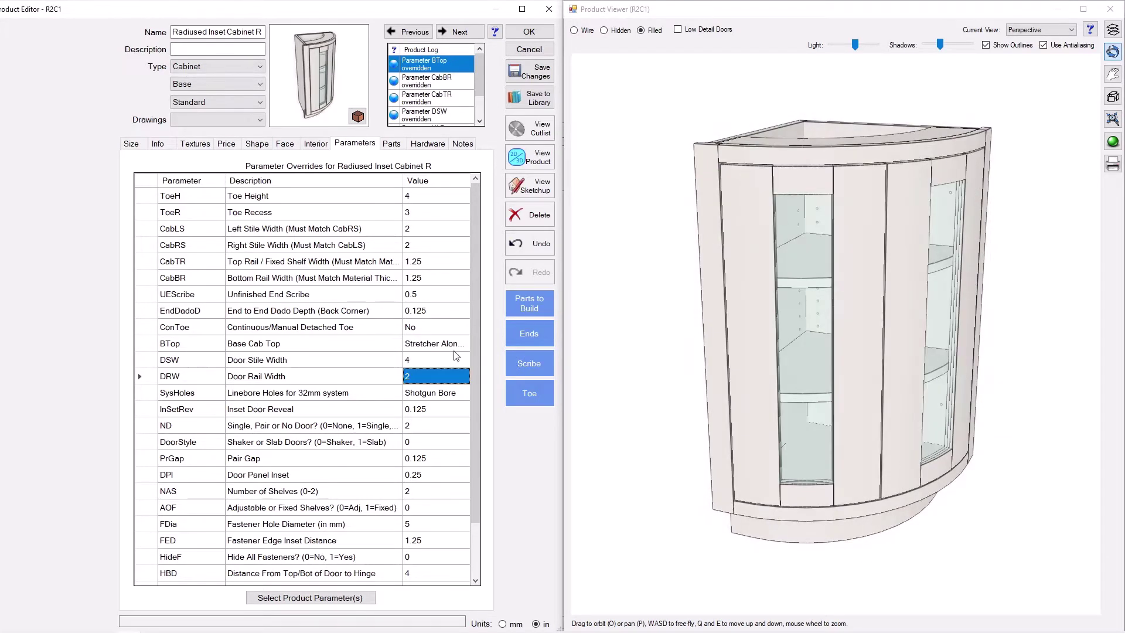
{"action": "left_click_drag", "start_coordinate": [771, 340], "coordinate": [745, 355]}
Step: Set the Door Stile Width (DSW) back to 2 inches
{"action": "left_click", "coordinate": [452, 364]}
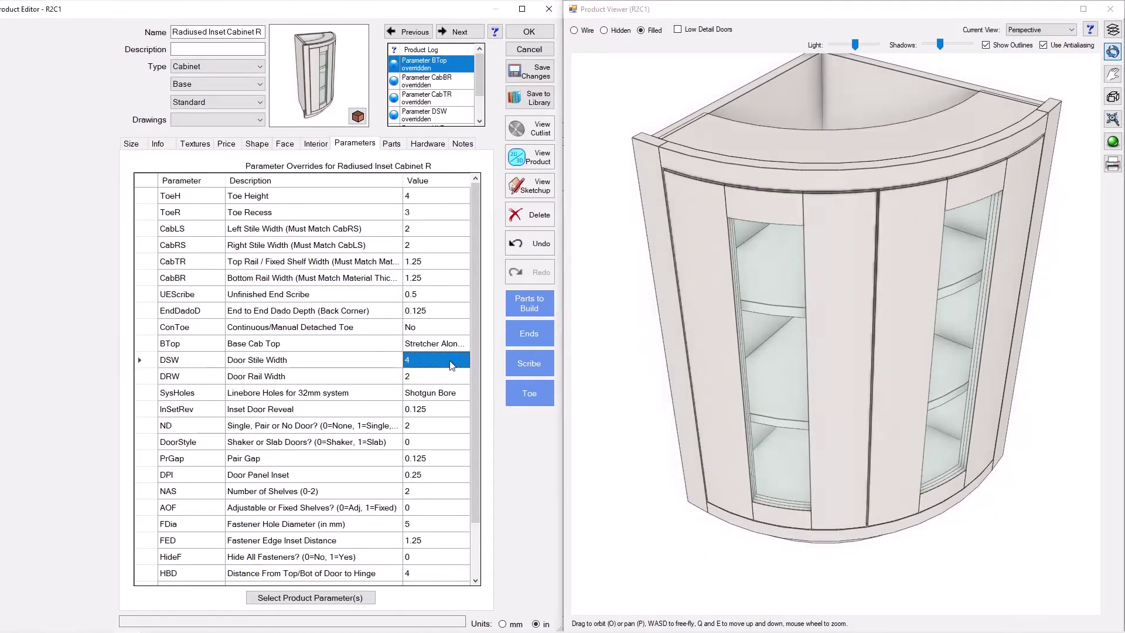
{"action": "type", "text": "2"}
{"action": "key", "text": "Return"}
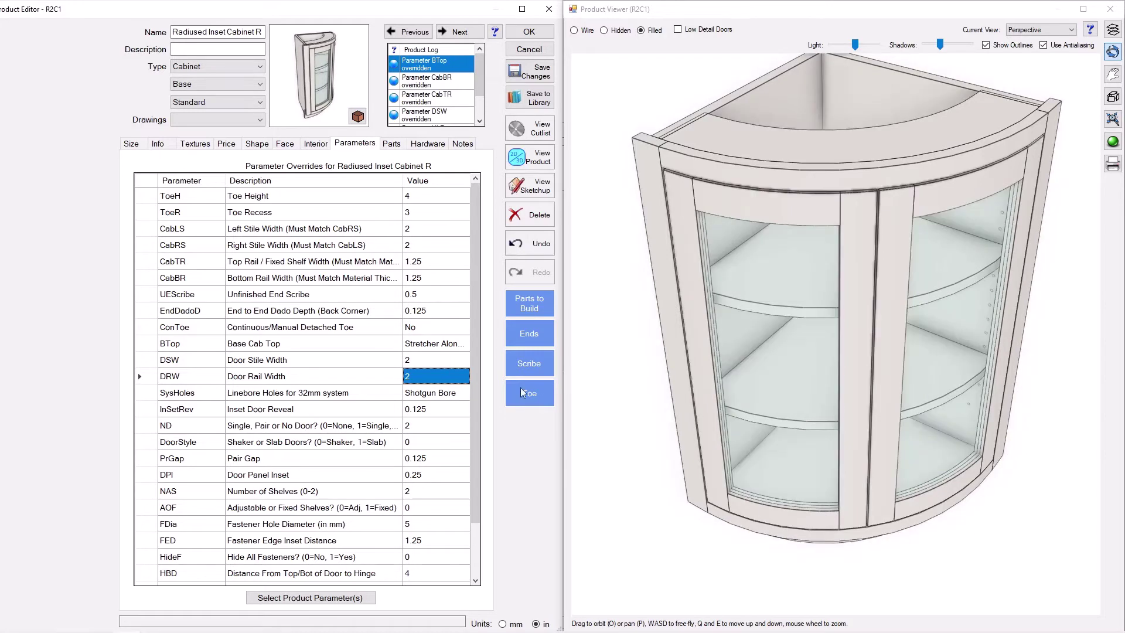
Step: Set the Linebore Holes for 32mm system (SysHoles) parameter to 5 Holes per shelf
{"action": "left_click", "coordinate": [792, 389]}
{"action": "left_click_drag", "start_coordinate": [792, 389], "coordinate": [737, 373]}
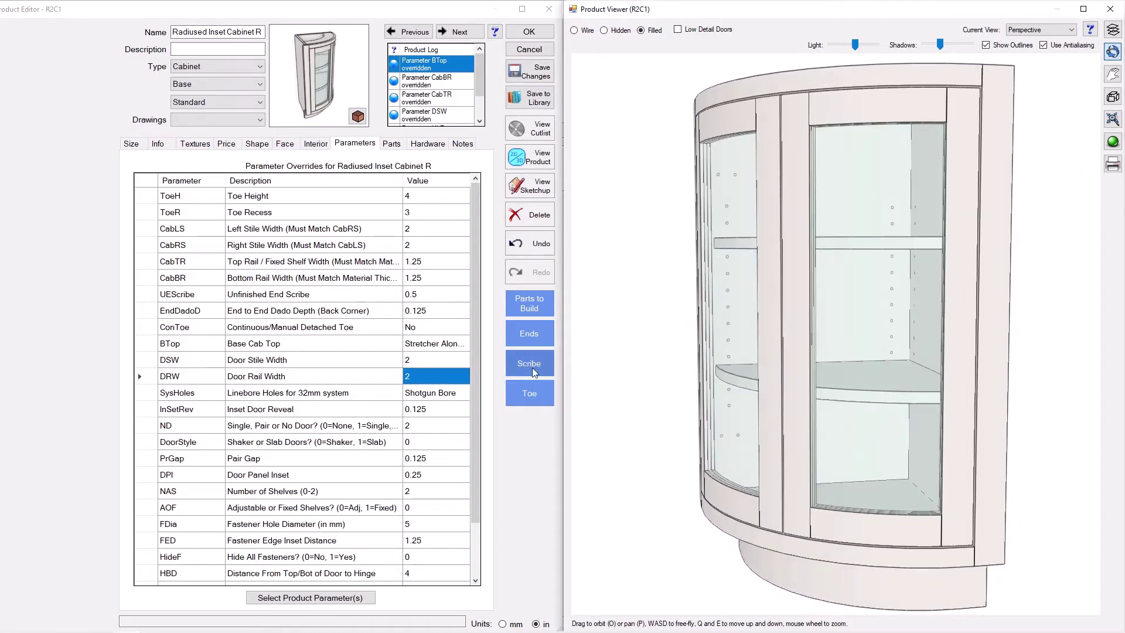
{"action": "left_click", "coordinate": [413, 393]}
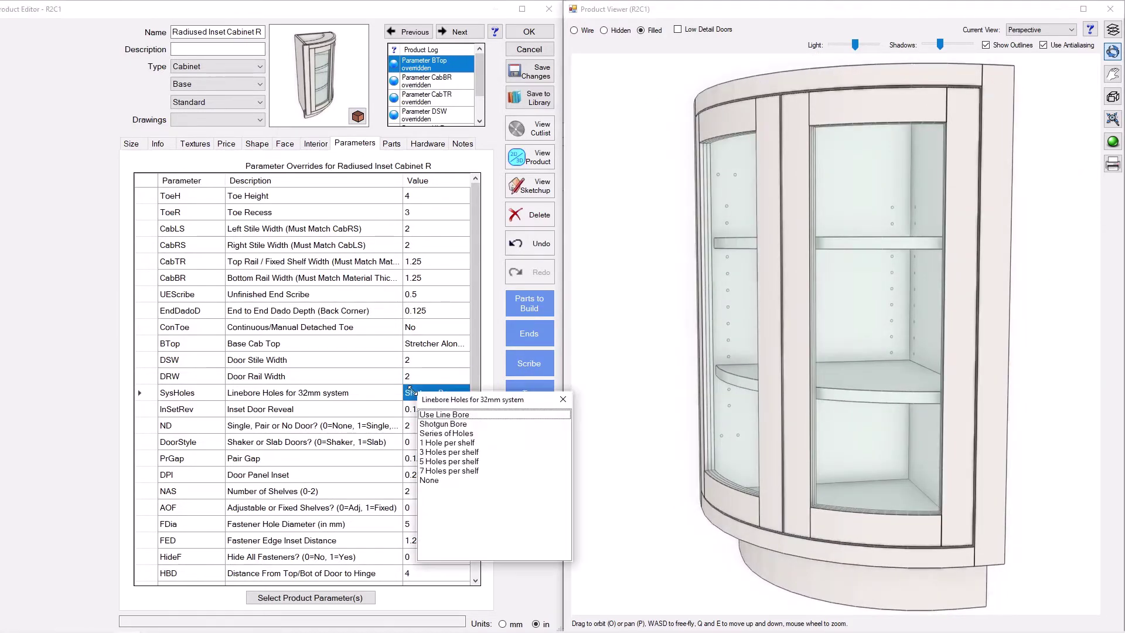
{"action": "left_click", "coordinate": [449, 461]}
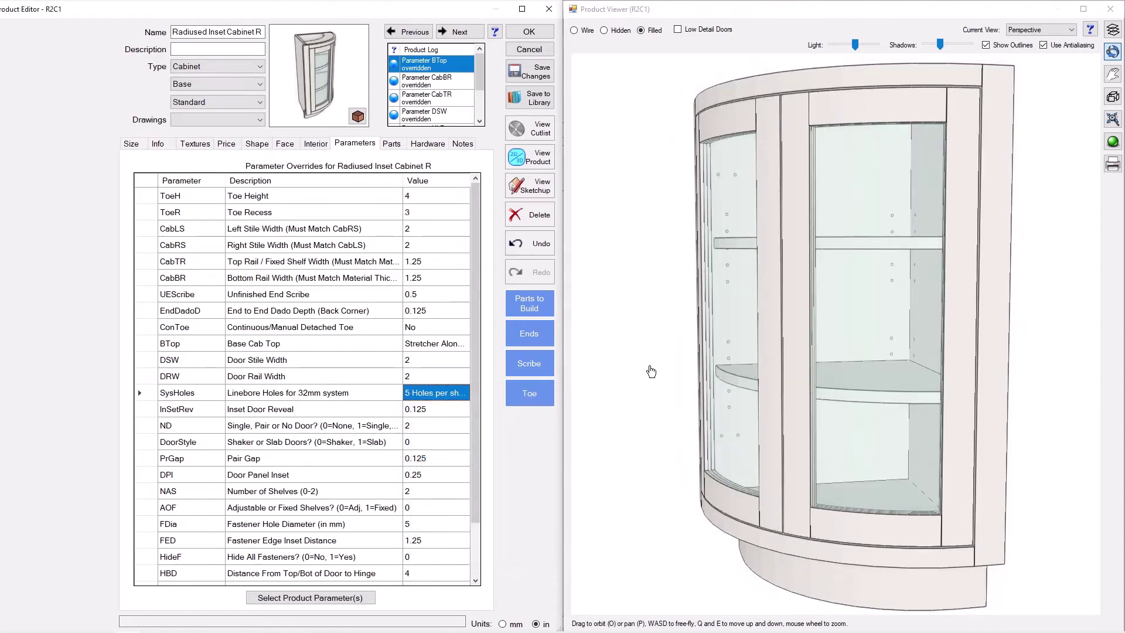
Step: Set the Inset Door Reveal (InSetRev) to 0.5 inches with a close view of the door's lower corner
{"action": "left_click", "coordinate": [424, 412]}
{"action": "left_click_drag", "start_coordinate": [784, 504], "coordinate": [777, 479]}
{"action": "scroll", "coordinate": [961, 454], "scroll_direction": "up", "scroll_amount": 5}
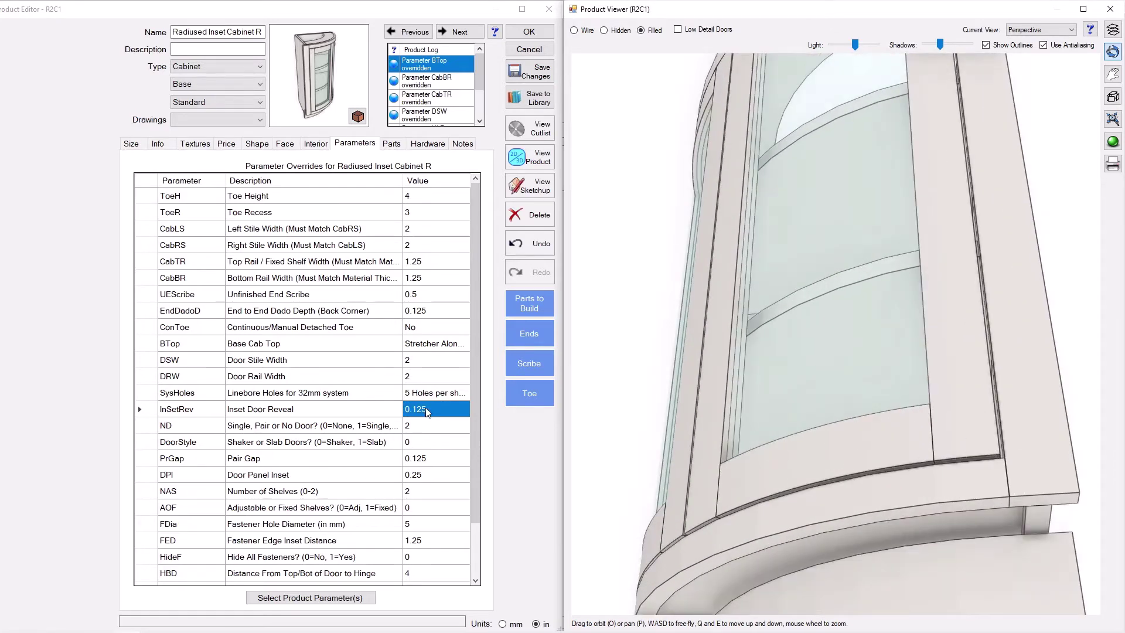
{"action": "type", "text": "0.5"}
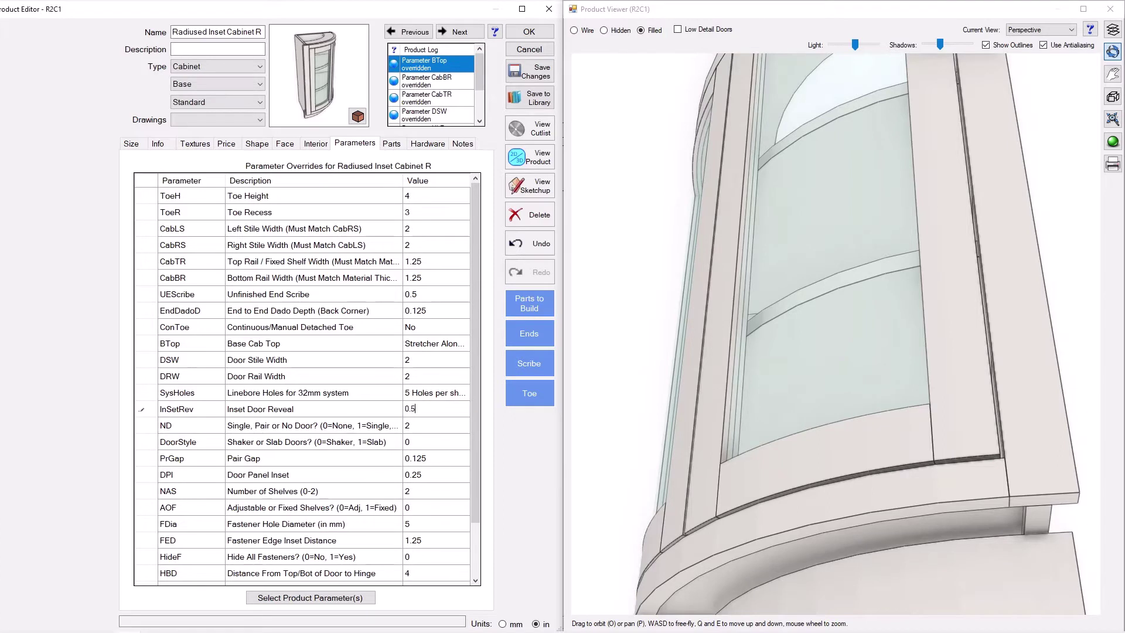
{"action": "key", "text": "Return"}
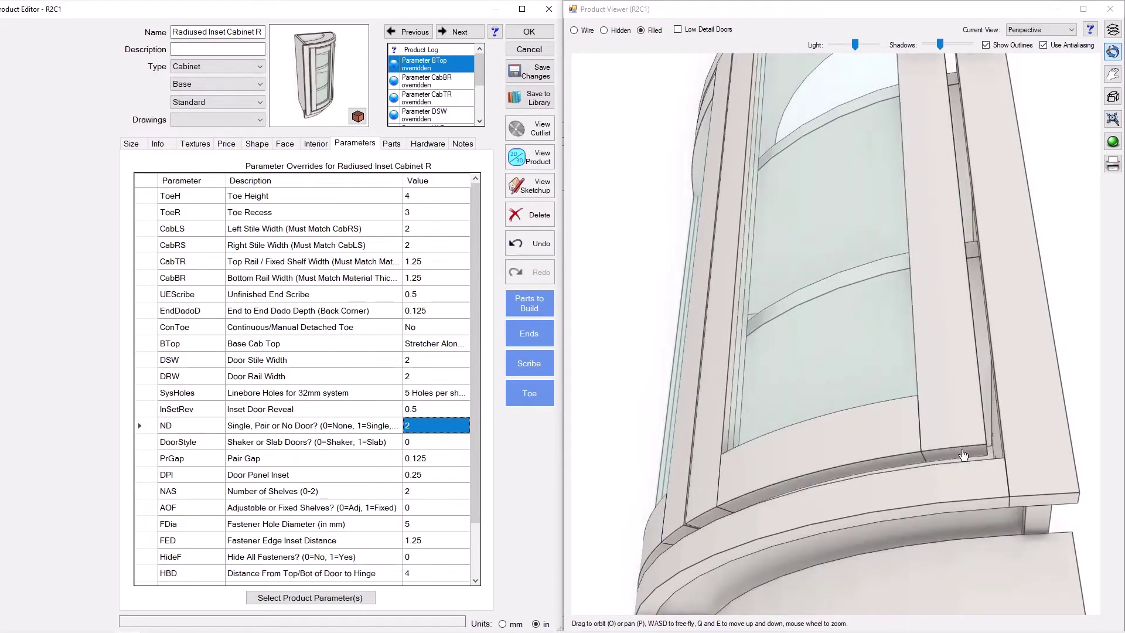
Step: Set the Inset Door Reveal (InSetRev) back to 0.125 inches
{"action": "left_click", "coordinate": [430, 412]}
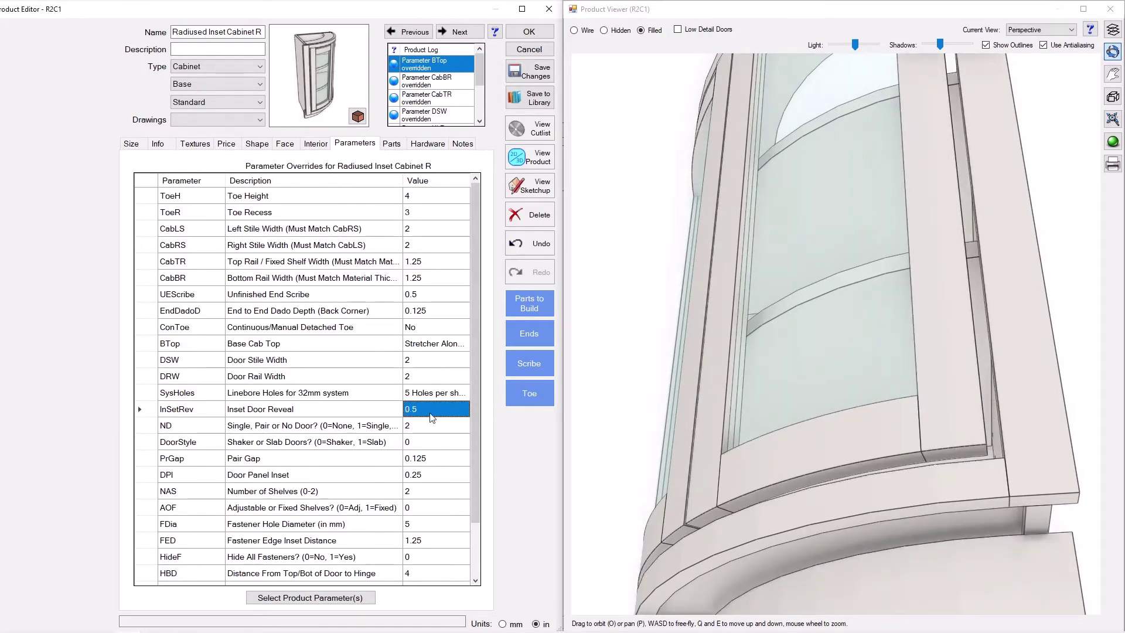
{"action": "type", "text": "0.125"}
{"action": "key", "text": "Return"}
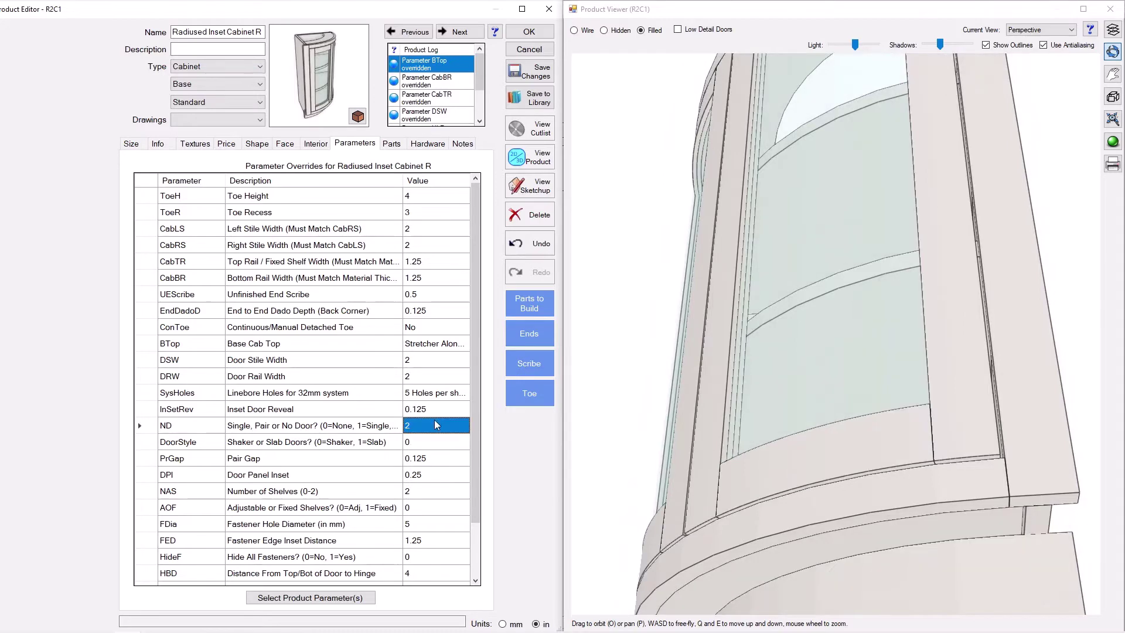
Step: Set the Pair Gap (PrGap) between the two doors to 1 inch
{"action": "left_click", "coordinate": [435, 459]}
{"action": "left_click_drag", "start_coordinate": [784, 528], "coordinate": [830, 489]}
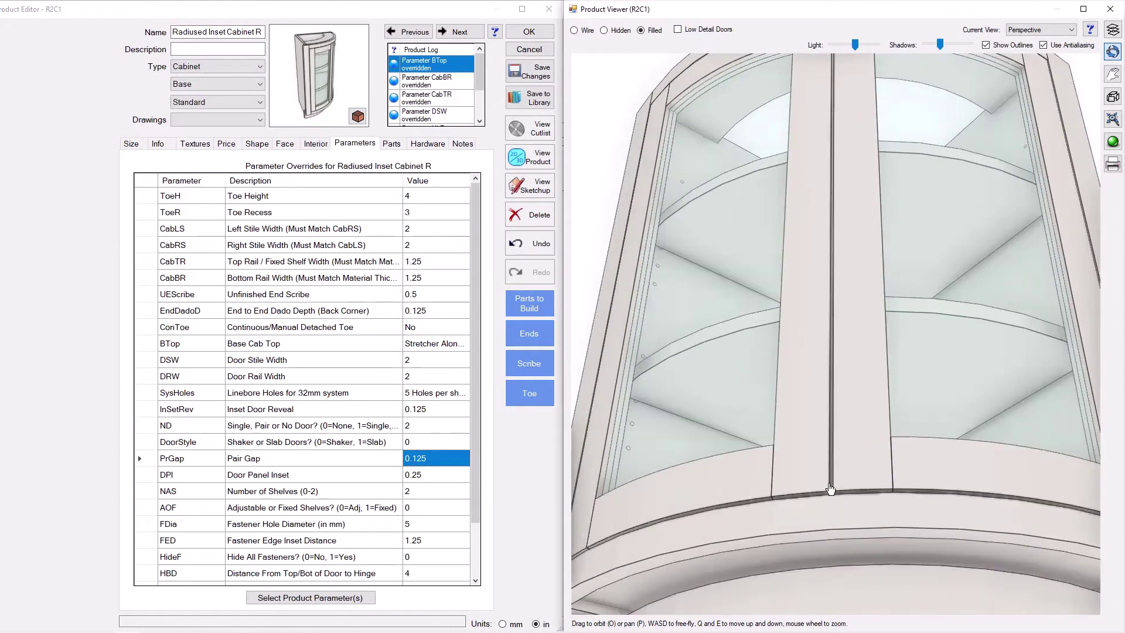
{"action": "type", "text": "1"}
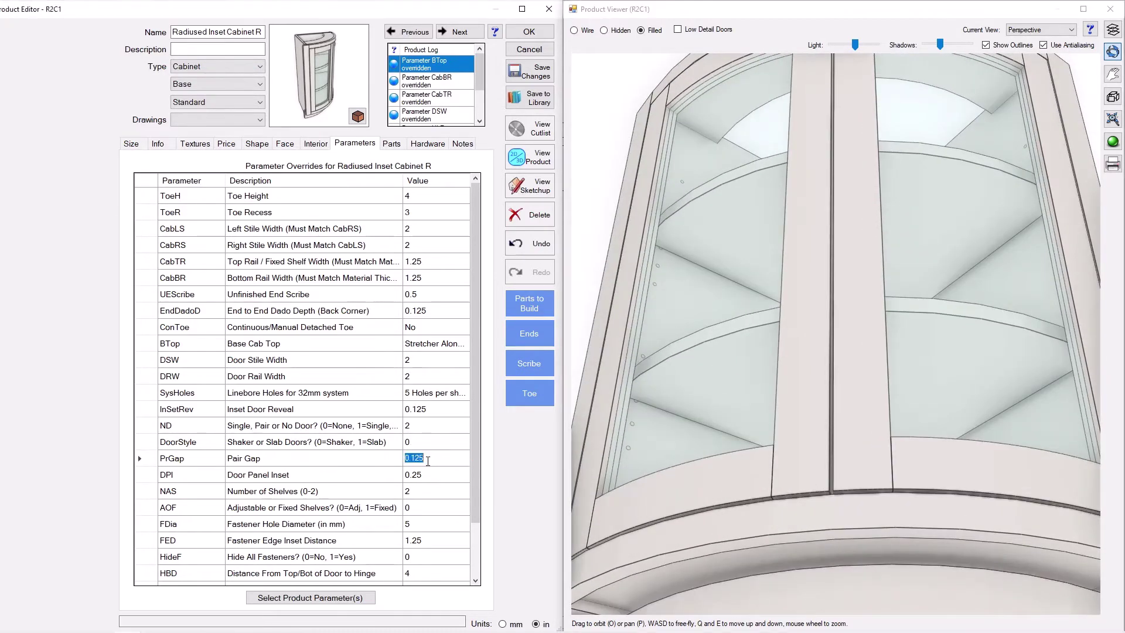
{"action": "key", "text": "Return"}
{"action": "scroll", "coordinate": [754, 473], "scroll_direction": "down", "scroll_amount": 5}
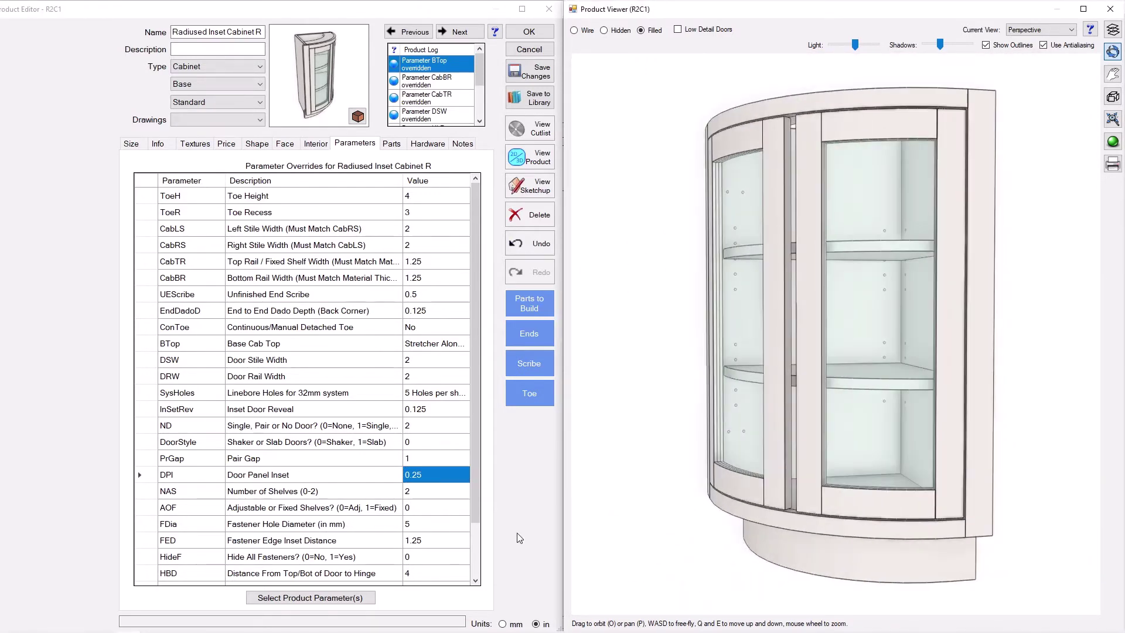
Step: Set the Pair Gap (PrGap) to 0.5 inches
{"action": "left_click", "coordinate": [416, 462]}
{"action": "type", "text": "0"}
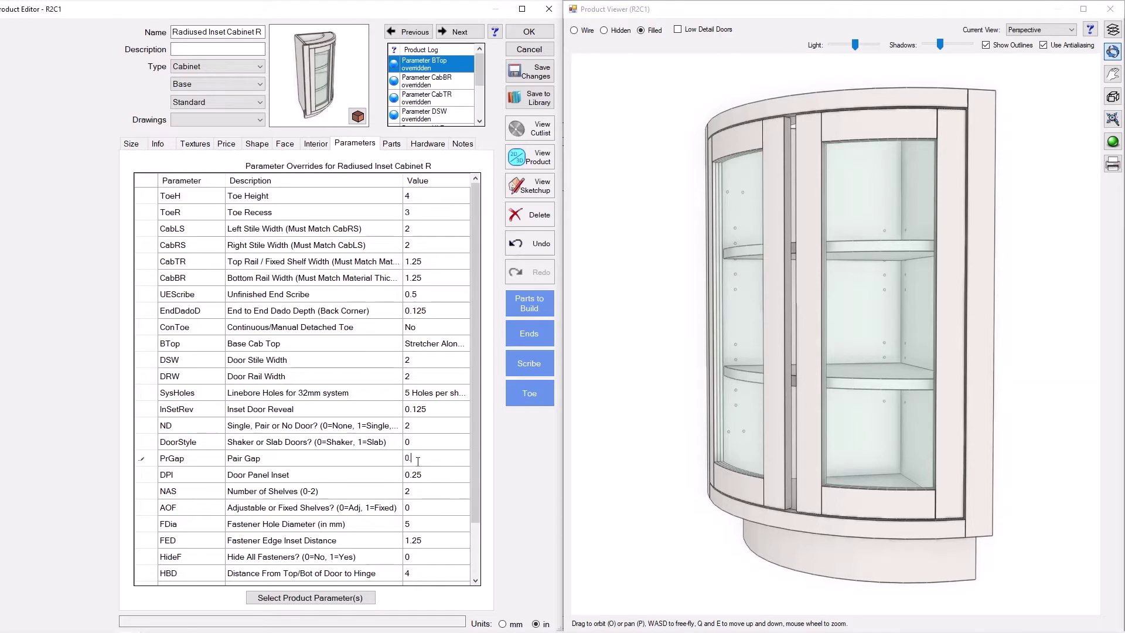
{"action": "type", "text": ".5"}
{"action": "key", "text": "Return"}
Step: Set the Pair Gap (PrGap) back to 0.125 inches and view the cabinet from the front
{"action": "left_click", "coordinate": [417, 462]}
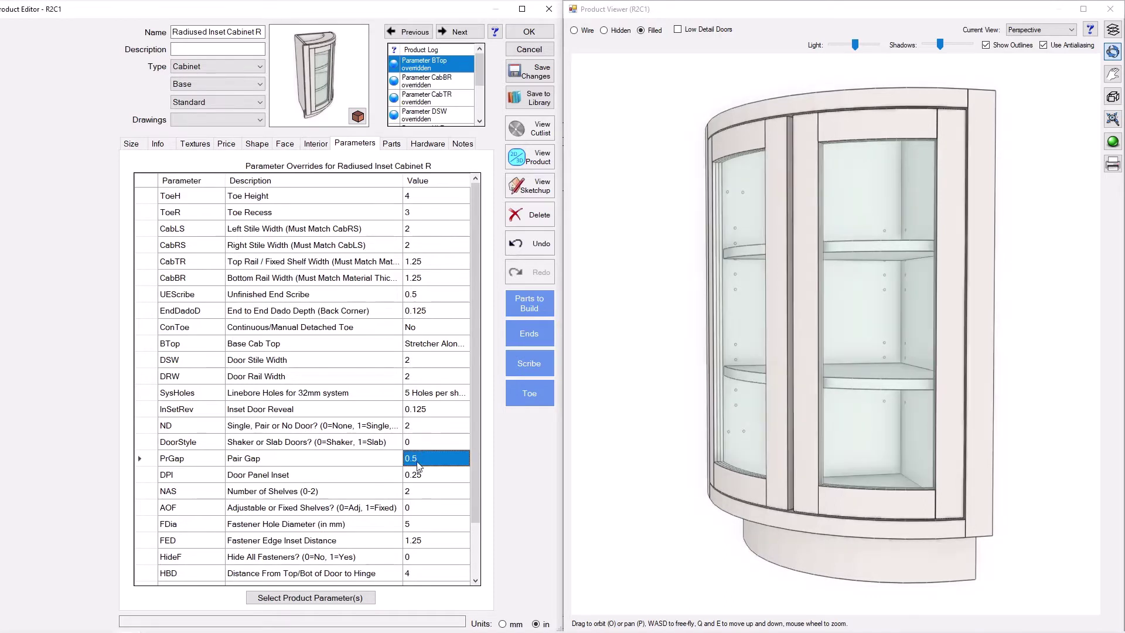
{"action": "type", "text": "0.125"}
{"action": "key", "text": "Return"}
{"action": "left_click_drag", "start_coordinate": [750, 508], "coordinate": [775, 518]}
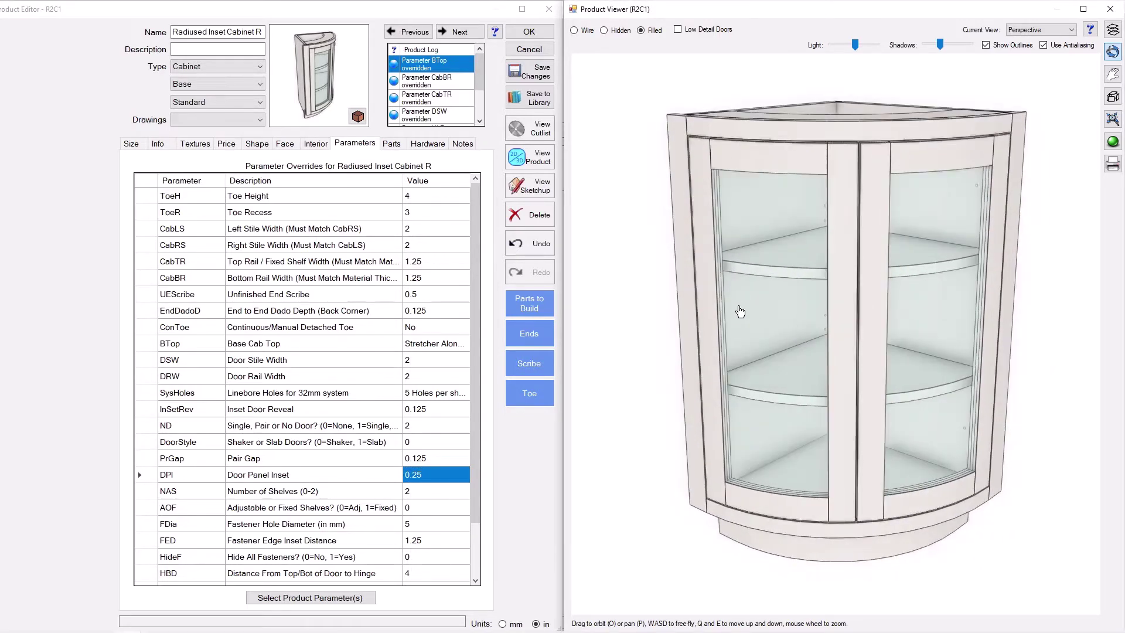
Step: Locate Door Stile 1R, Door Rail 1T and Door Rail 1B from the parts list in the product view
{"action": "left_click", "coordinate": [391, 144]}
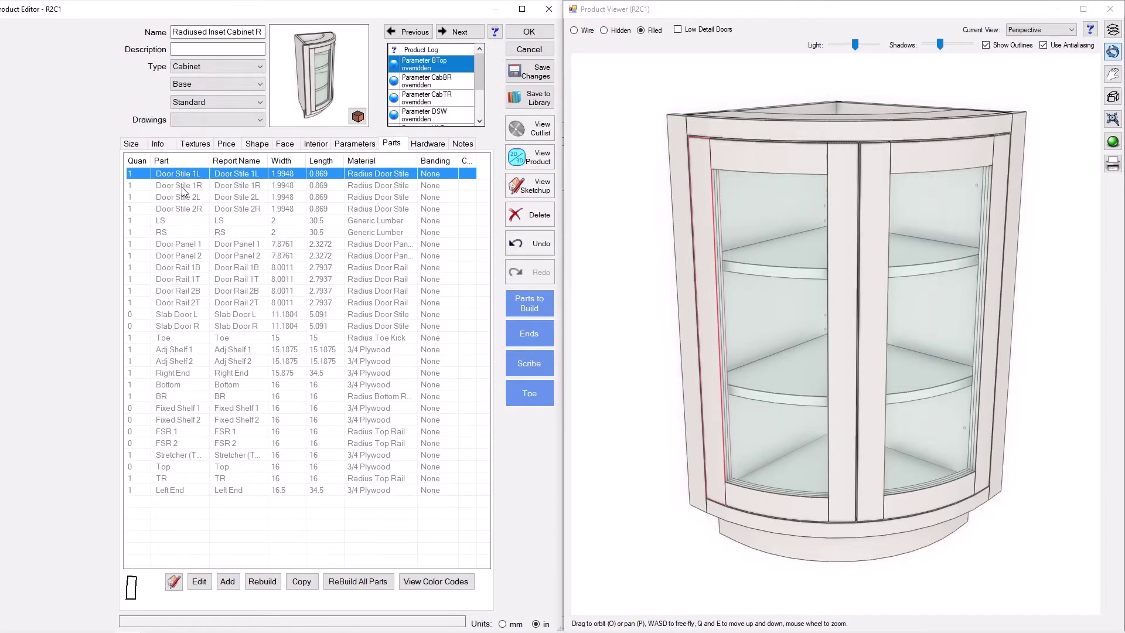
{"action": "left_click", "coordinate": [183, 187]}
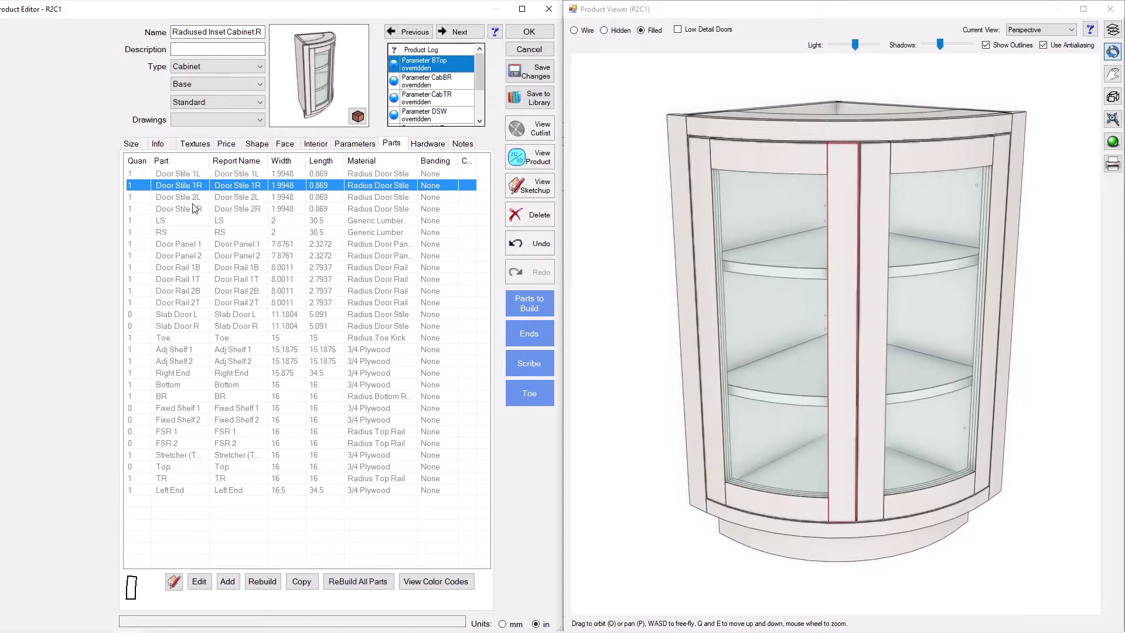
{"action": "left_click", "coordinate": [194, 281]}
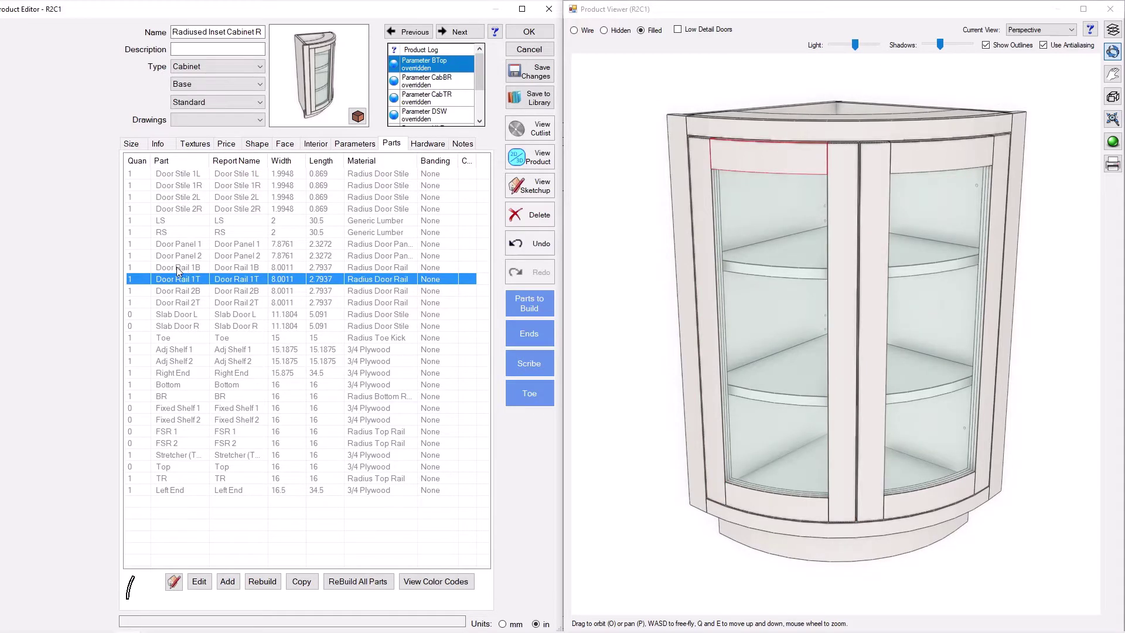
{"action": "left_click", "coordinate": [179, 269]}
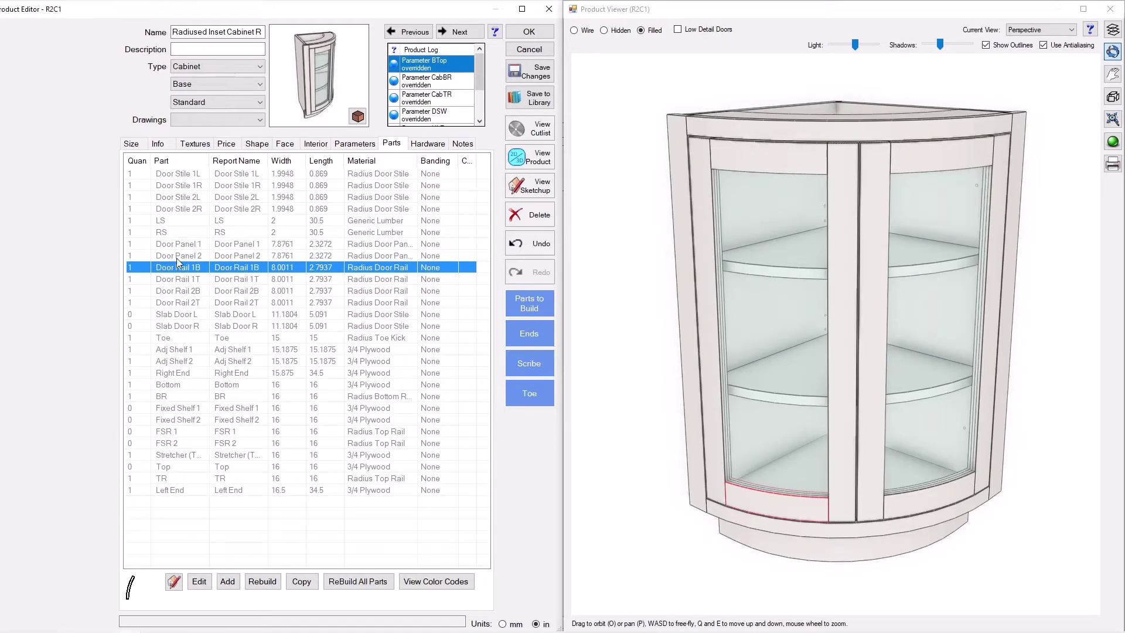
{"action": "left_click_drag", "start_coordinate": [729, 342], "coordinate": [707, 264]}
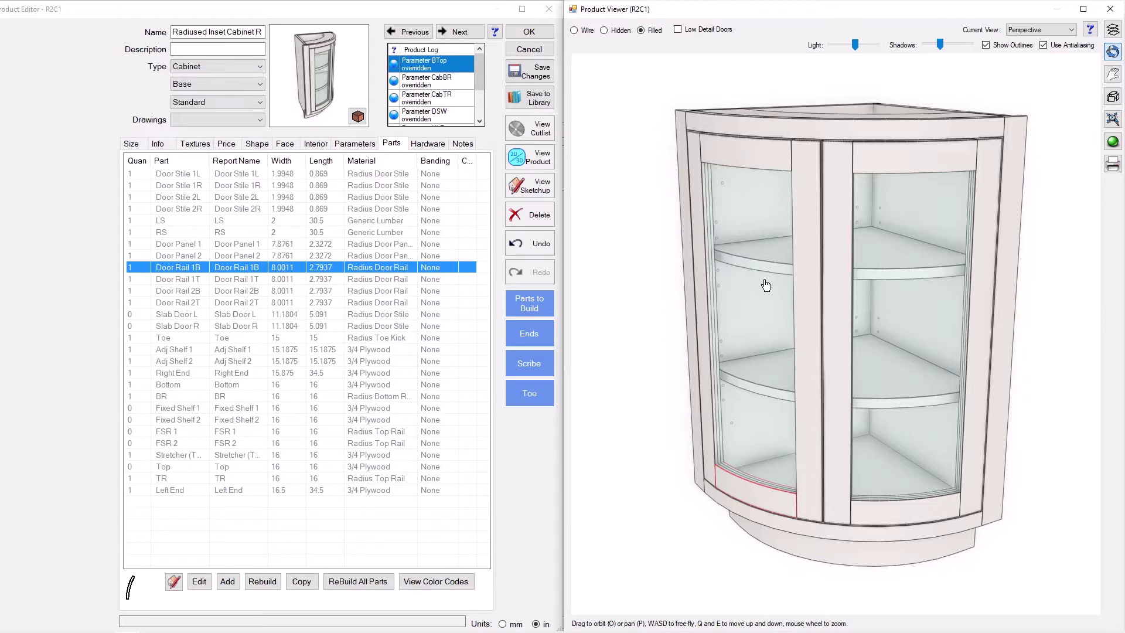
Step: Set the DoorStyle parameter to 1 for slab doors
{"action": "left_click", "coordinate": [367, 142]}
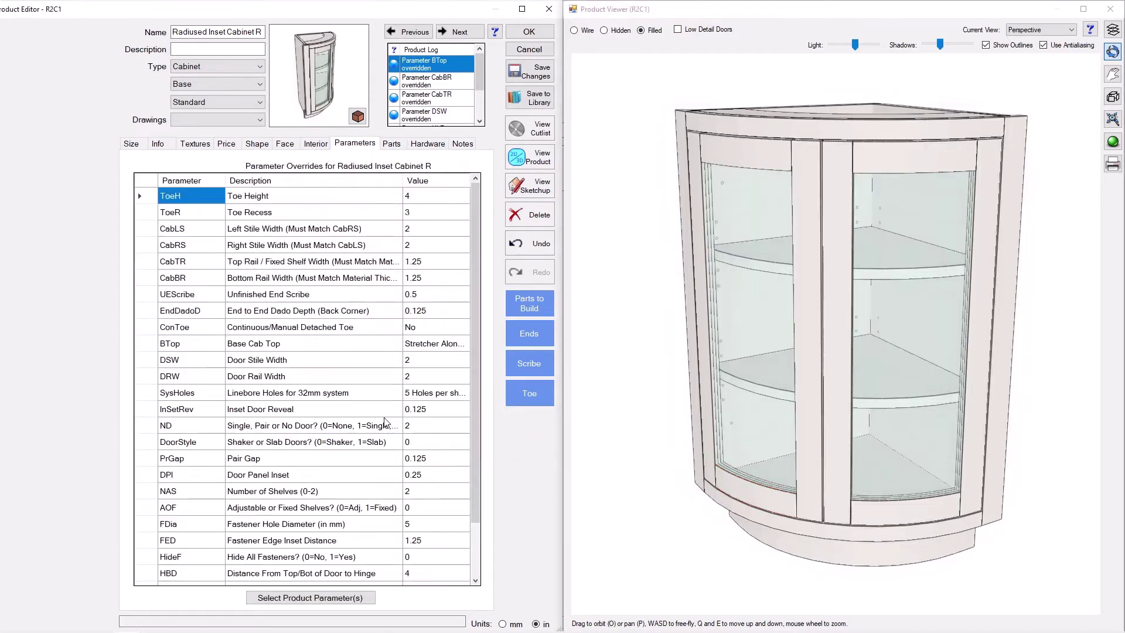
{"action": "left_click", "coordinate": [417, 444]}
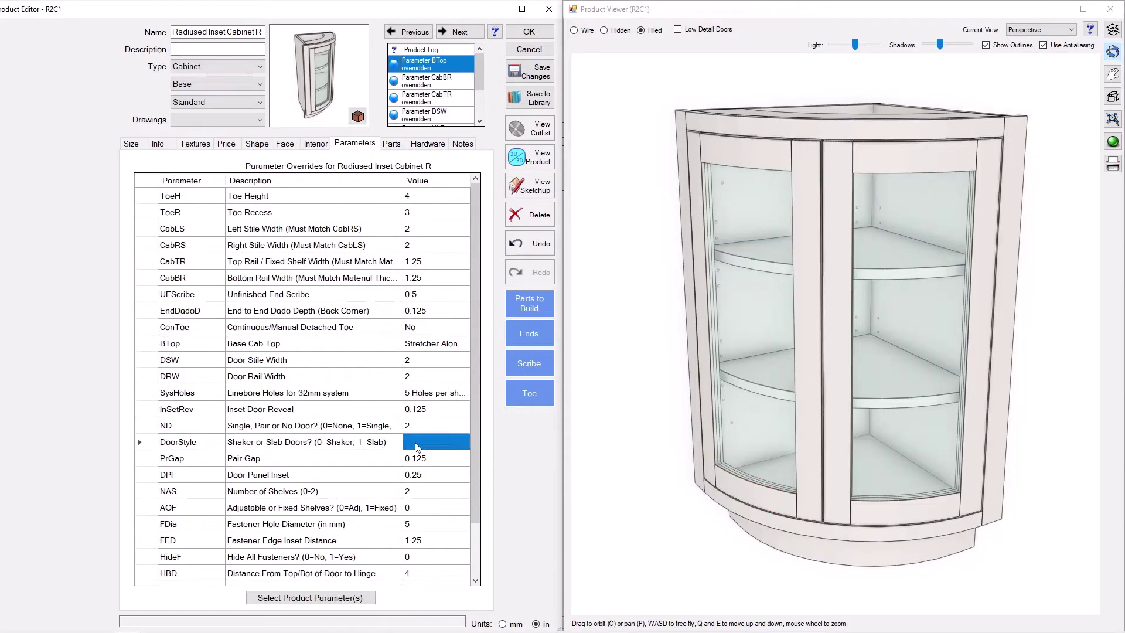
{"action": "type", "text": "1"}
{"action": "key", "text": "Return"}
{"action": "mouse_move", "coordinate": [677, 383]}
{"action": "left_mouse_down"}
{"action": "mouse_move", "coordinate": [661, 381]}
{"action": "mouse_move", "coordinate": [678, 379]}
{"action": "left_mouse_up"}
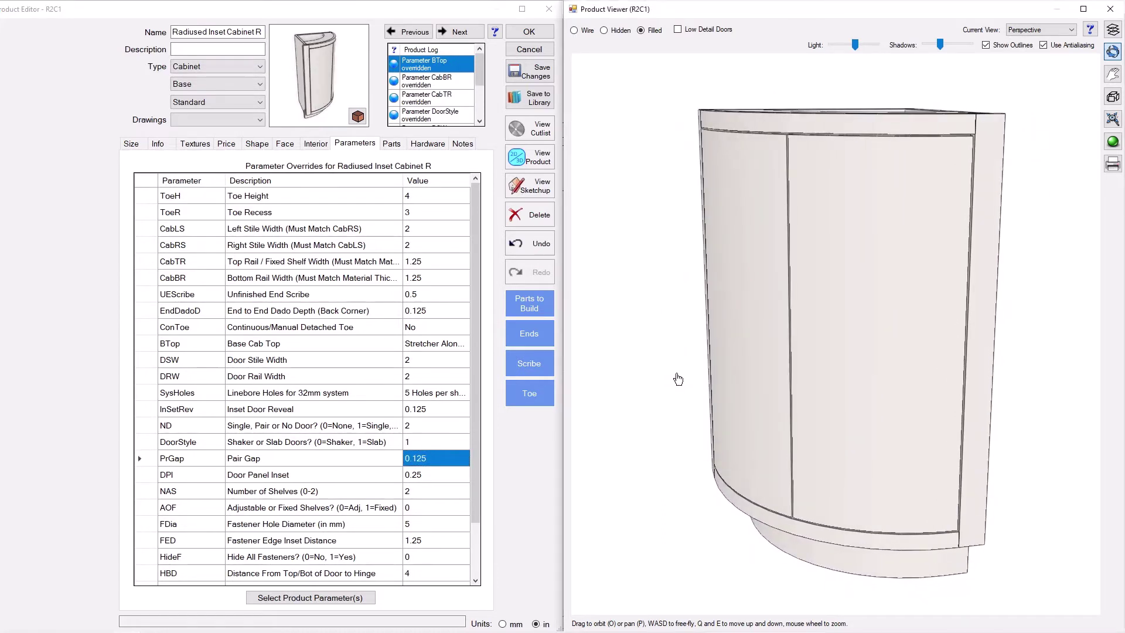
Step: Set the DoorStyle parameter back to 0 for shaker doors
{"action": "left_click", "coordinate": [416, 442]}
{"action": "type", "text": "0"}
{"action": "key", "text": "Return"}
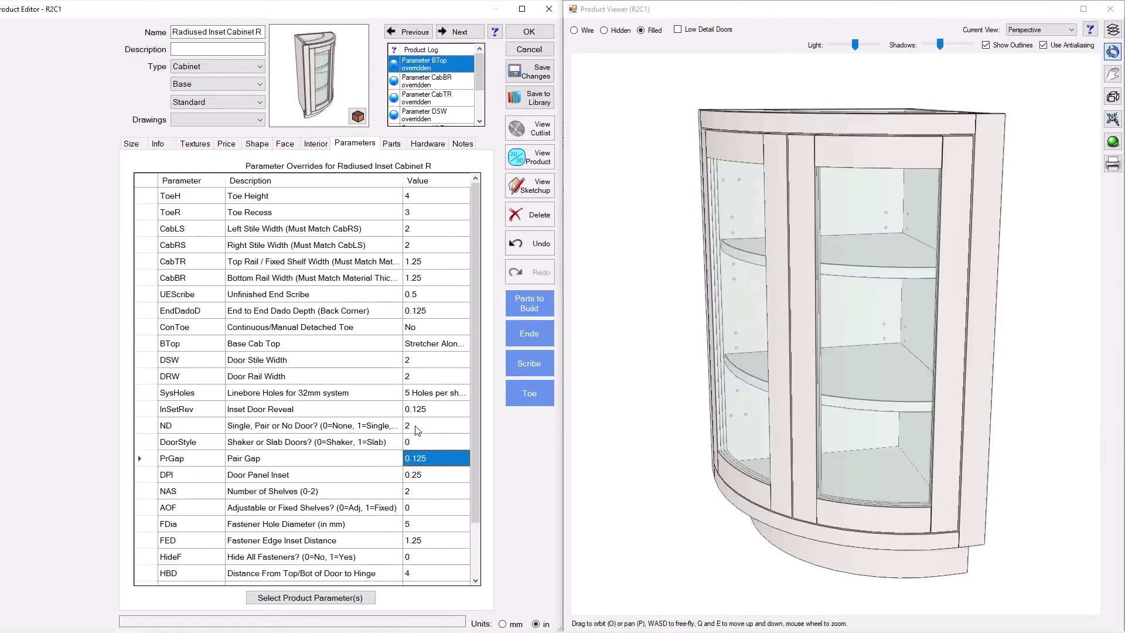
{"action": "left_click_drag", "start_coordinate": [658, 401], "coordinate": [671, 400]}
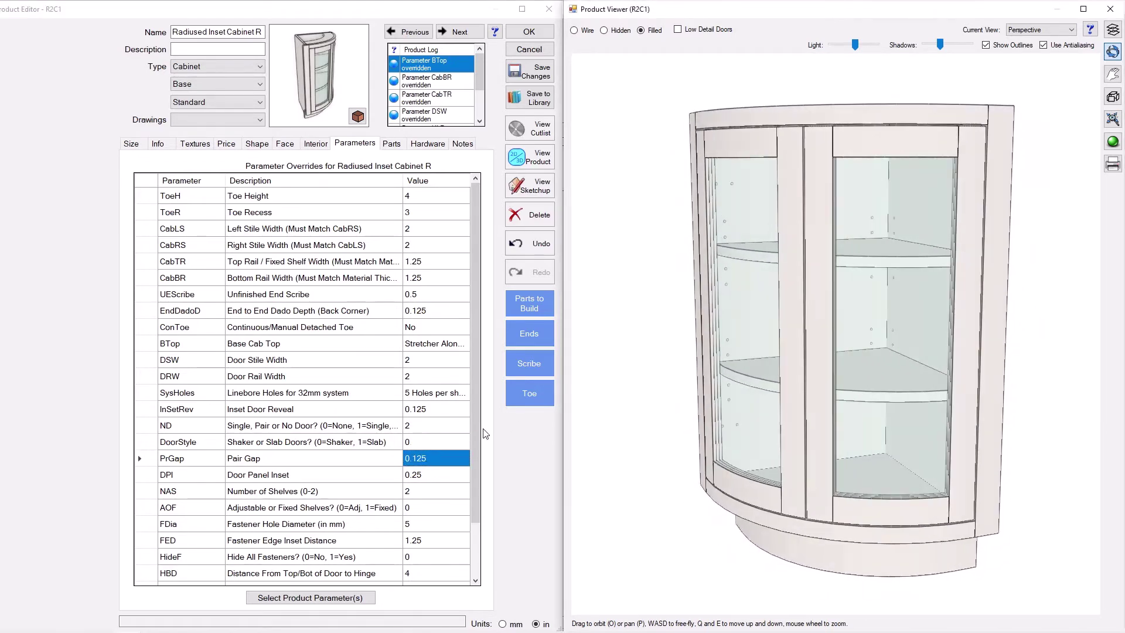
Step: Set the Single, Pair or No Door (ND) parameter to 1 for a single door
{"action": "left_click", "coordinate": [434, 427]}
{"action": "type", "text": "1"}
{"action": "key", "text": "Return"}
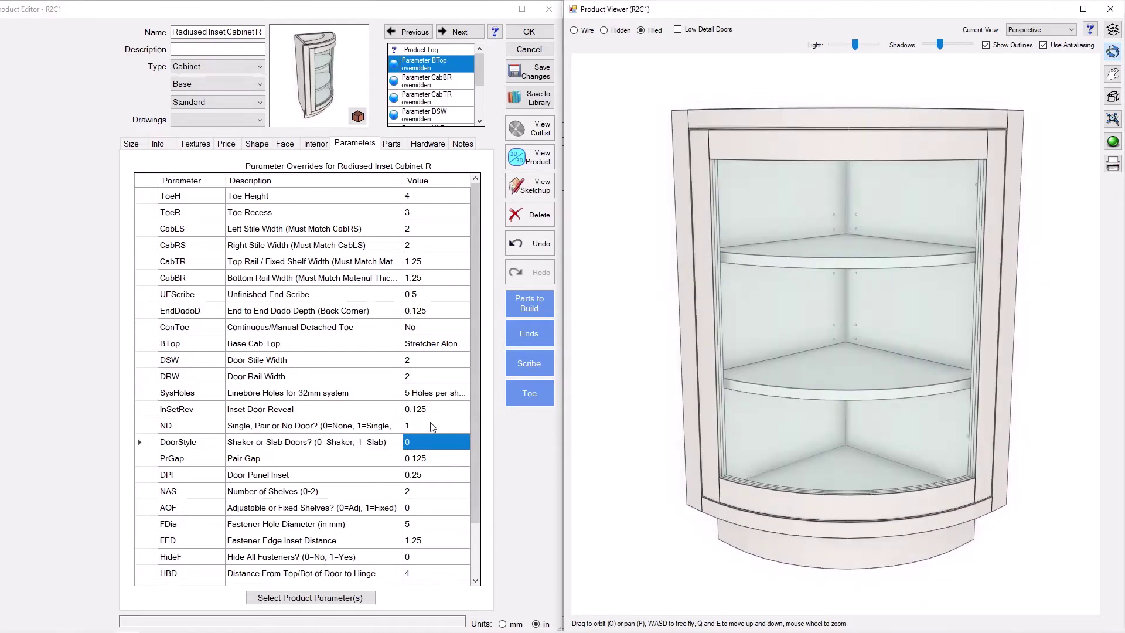
Step: Set the ND parameter to 0 to remove the doors from the cabinet
{"action": "left_click", "coordinate": [434, 426]}
{"action": "type", "text": "0"}
{"action": "key", "text": "Return"}
{"action": "left_click_drag", "start_coordinate": [766, 397], "coordinate": [726, 414]}
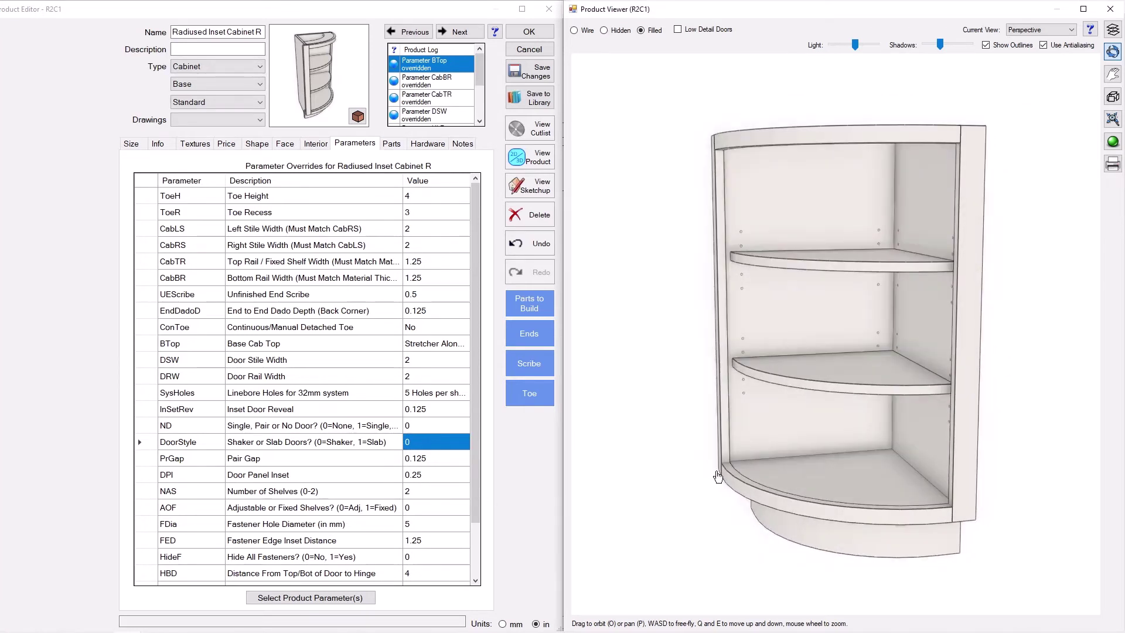
Step: Try 1 and 0 as the Number of Shelves (NAS)
{"action": "left_click", "coordinate": [428, 491]}
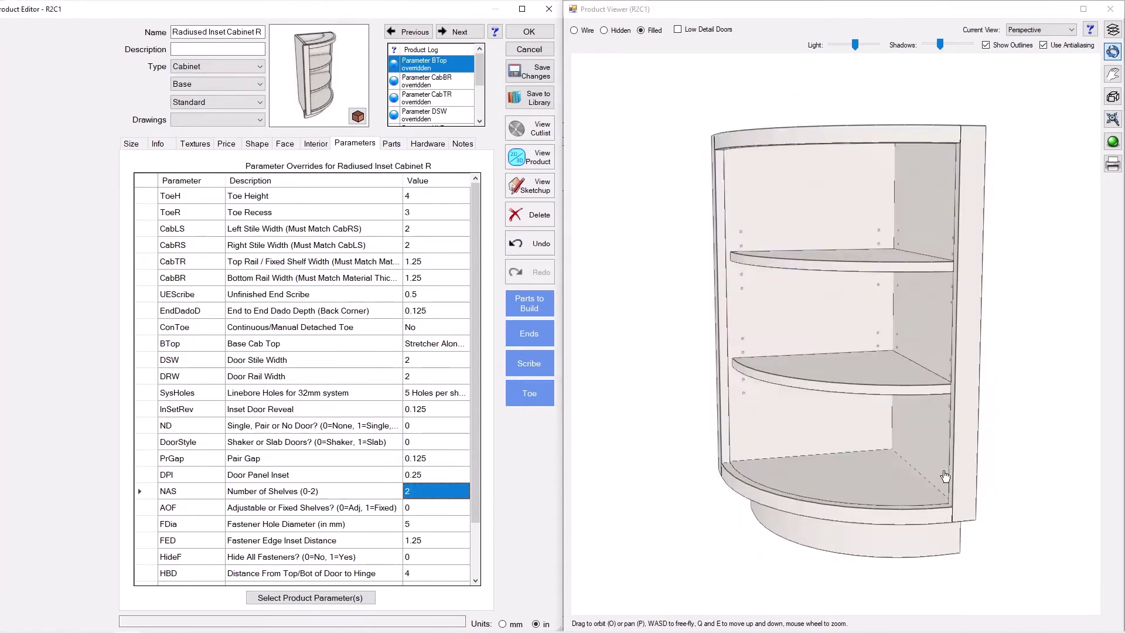
{"action": "type", "text": "1"}
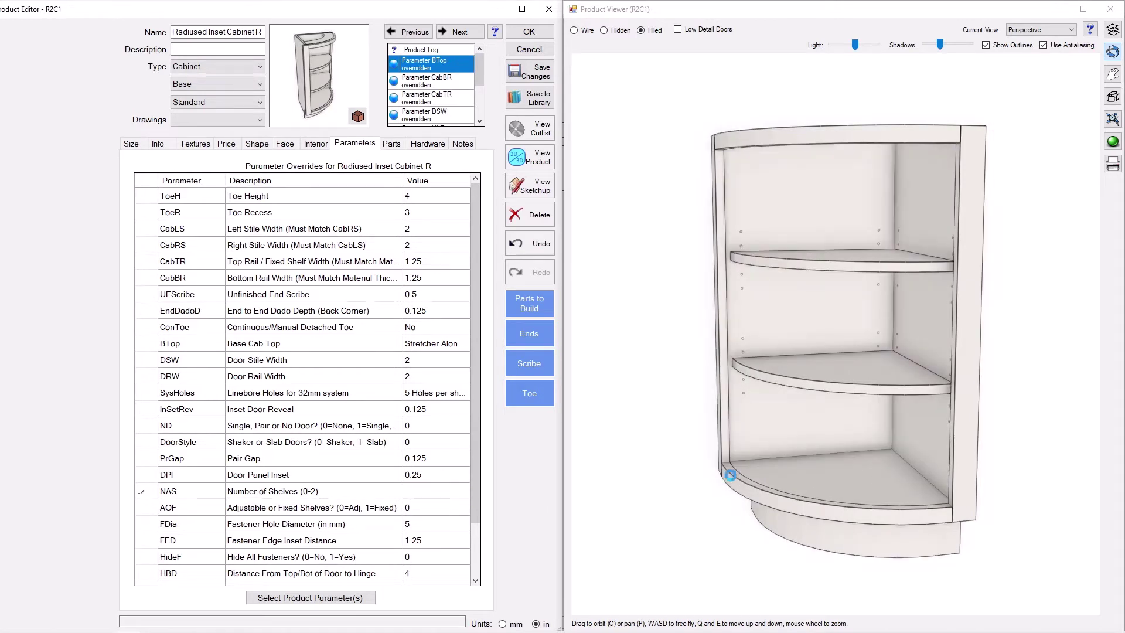
{"action": "key", "text": "Return"}
{"action": "left_click", "coordinate": [431, 492]}
{"action": "type", "text": "0"}
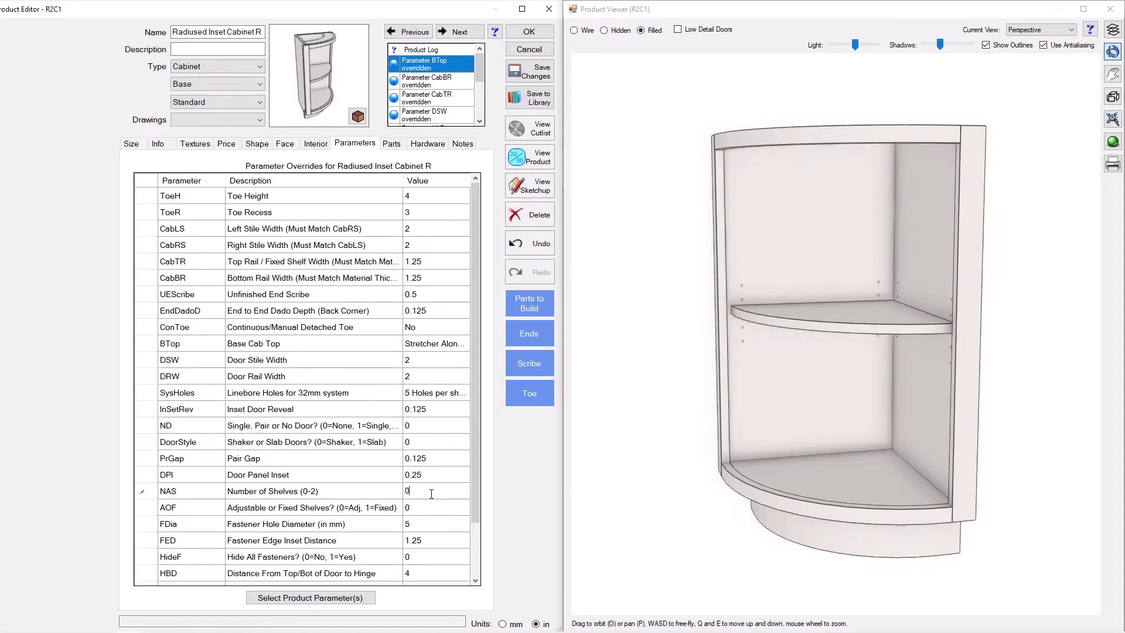
Step: Set the Number of Shelves (NAS) back to 2
{"action": "left_click", "coordinate": [431, 493]}
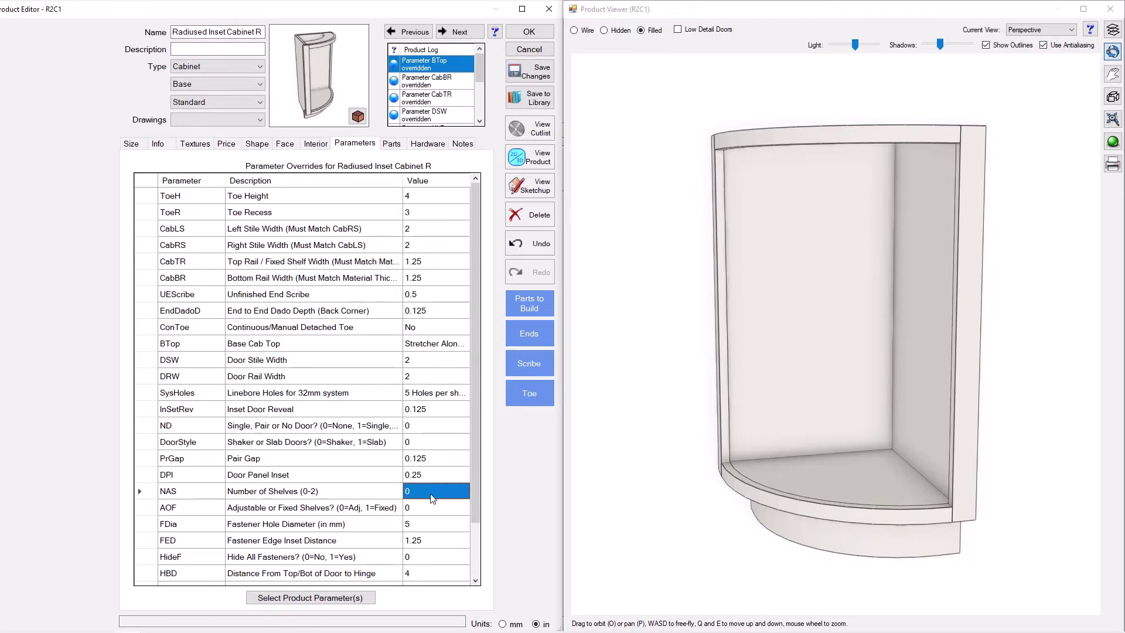
{"action": "type", "text": "2"}
{"action": "key", "text": "Return"}
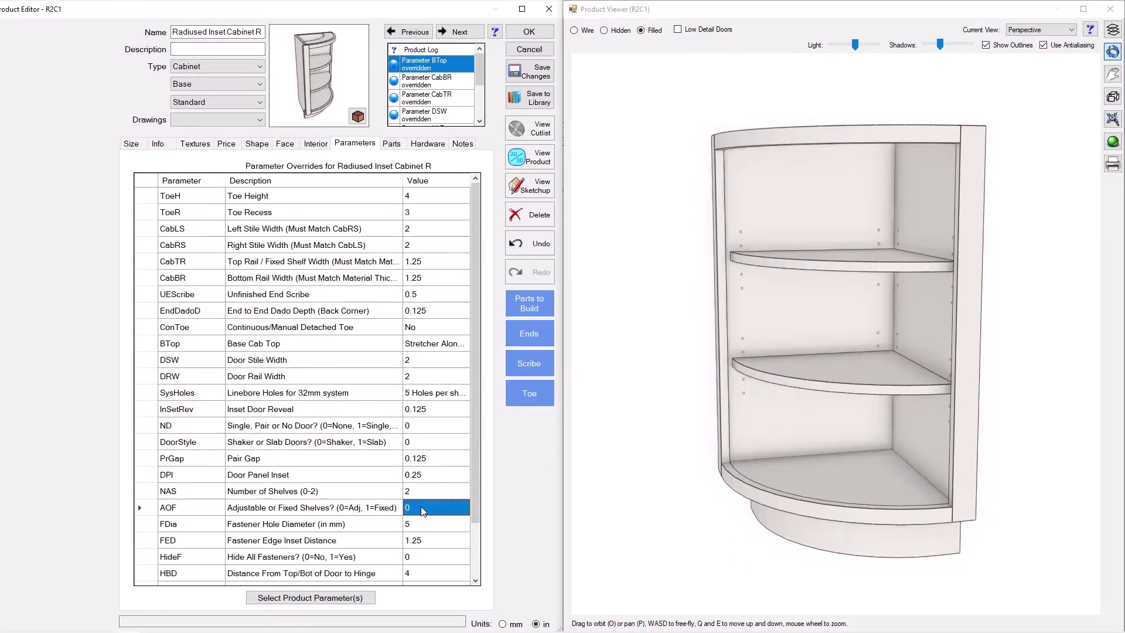
Step: Set the Adjustable or Fixed Shelves (AOF) parameter to 1 for fixed shelves and inspect them from several angles
{"action": "type", "text": "1"}
{"action": "key", "text": "Return"}
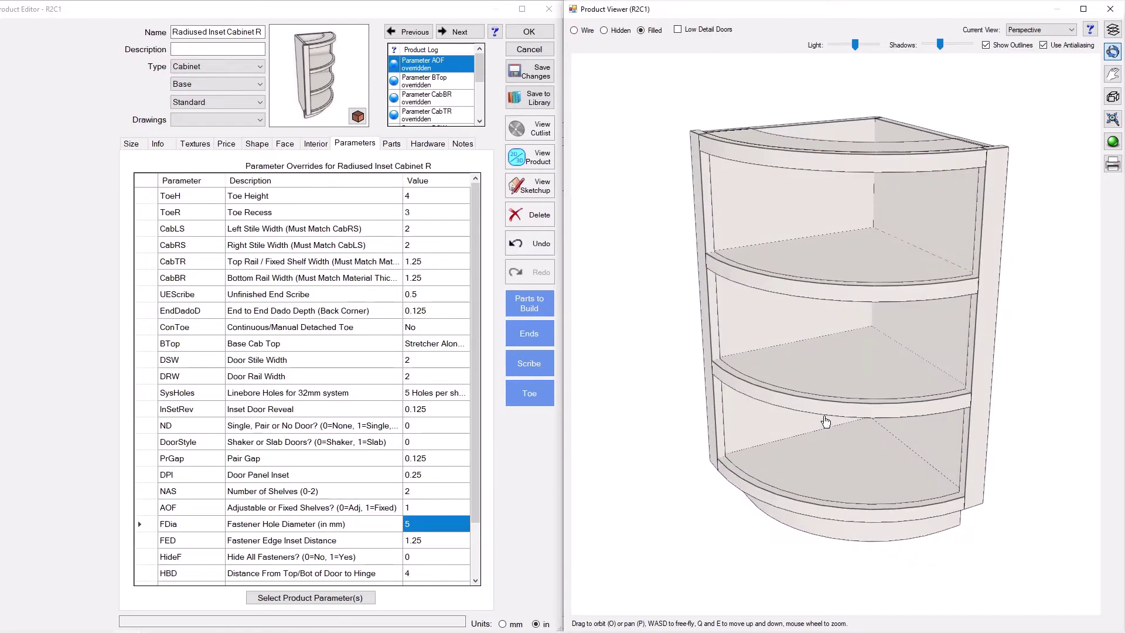
{"action": "left_click_drag", "start_coordinate": [800, 273], "coordinate": [759, 251]}
{"action": "left_click_drag", "start_coordinate": [800, 339], "coordinate": [826, 338]}
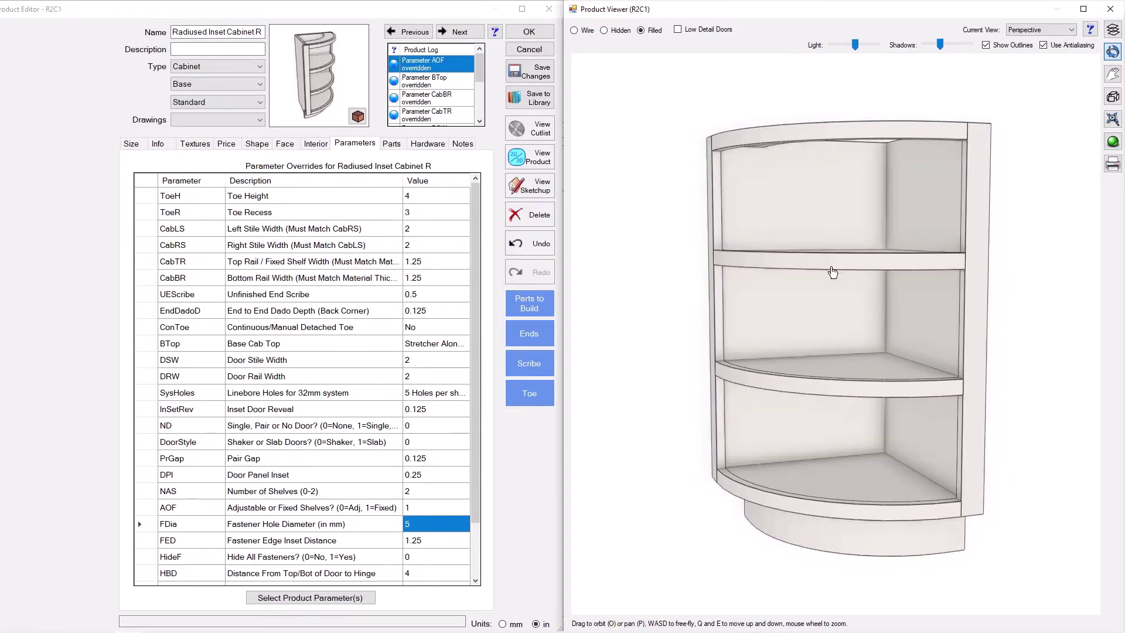
{"action": "left_click_drag", "start_coordinate": [756, 288], "coordinate": [759, 291]}
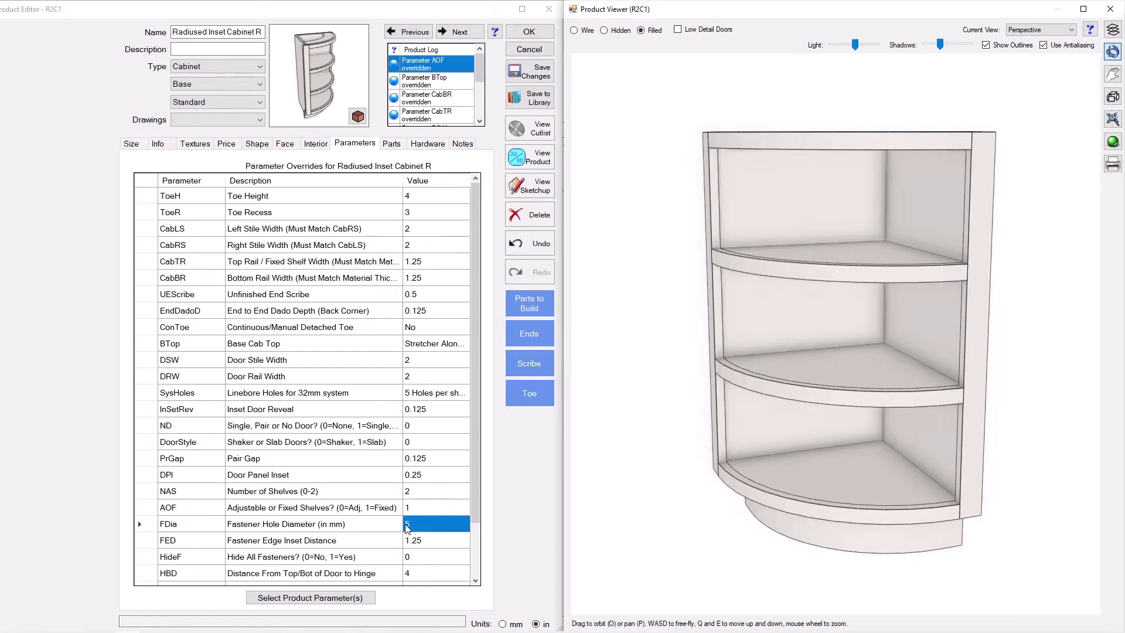
Step: Set the AOF parameter back to 0 for adjustable shelves
{"action": "left_click", "coordinate": [417, 509]}
{"action": "type", "text": "0"}
{"action": "key", "text": "Return"}
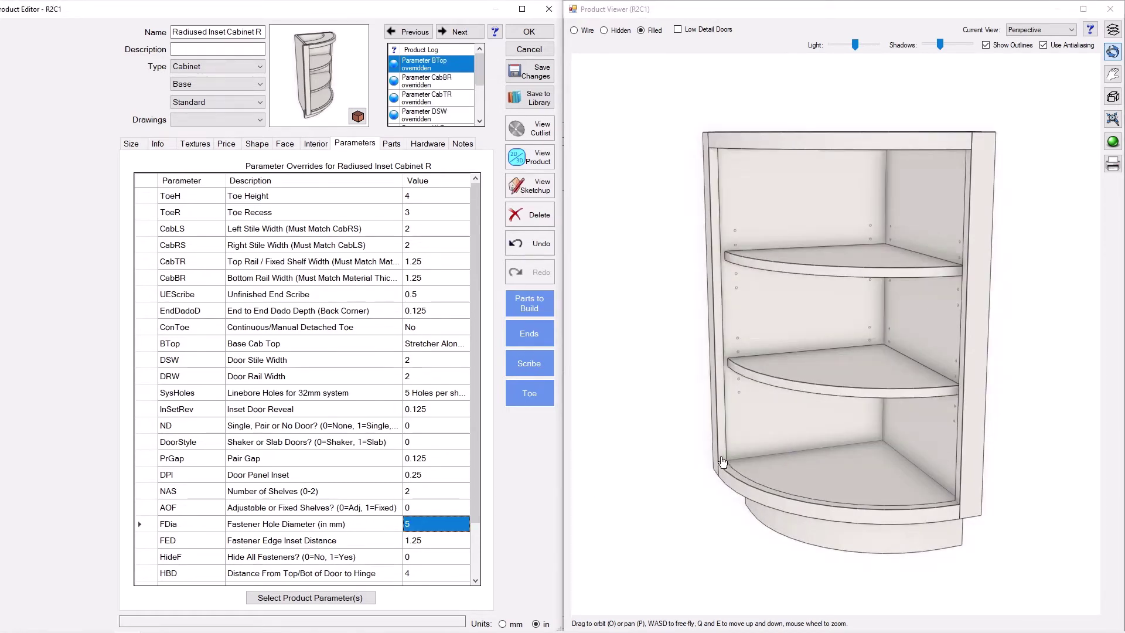
Step: Examine the fastener holes on the cabinet end that the FDia and FED parameters control
{"action": "scroll", "coordinate": [408, 508], "scroll_direction": "down", "scroll_amount": 2}
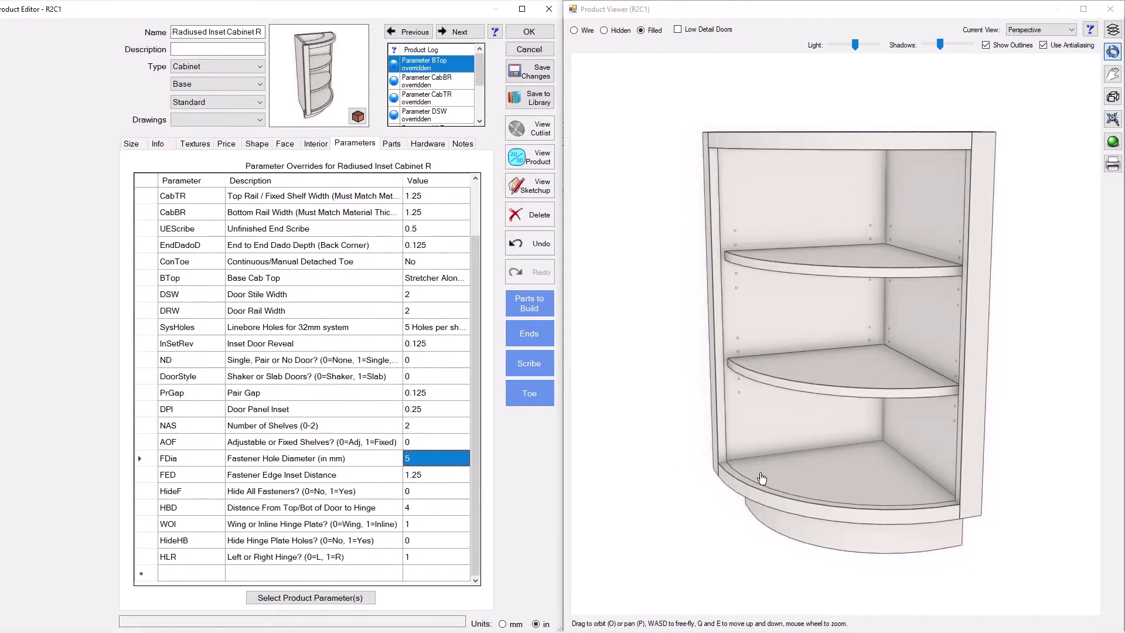
{"action": "mouse_move", "coordinate": [759, 475]}
{"action": "left_mouse_down"}
{"action": "mouse_move", "coordinate": [748, 470]}
{"action": "mouse_move", "coordinate": [816, 462]}
{"action": "mouse_move", "coordinate": [740, 475]}
{"action": "left_mouse_up"}
{"action": "left_click_drag", "start_coordinate": [817, 483], "coordinate": [750, 486]}
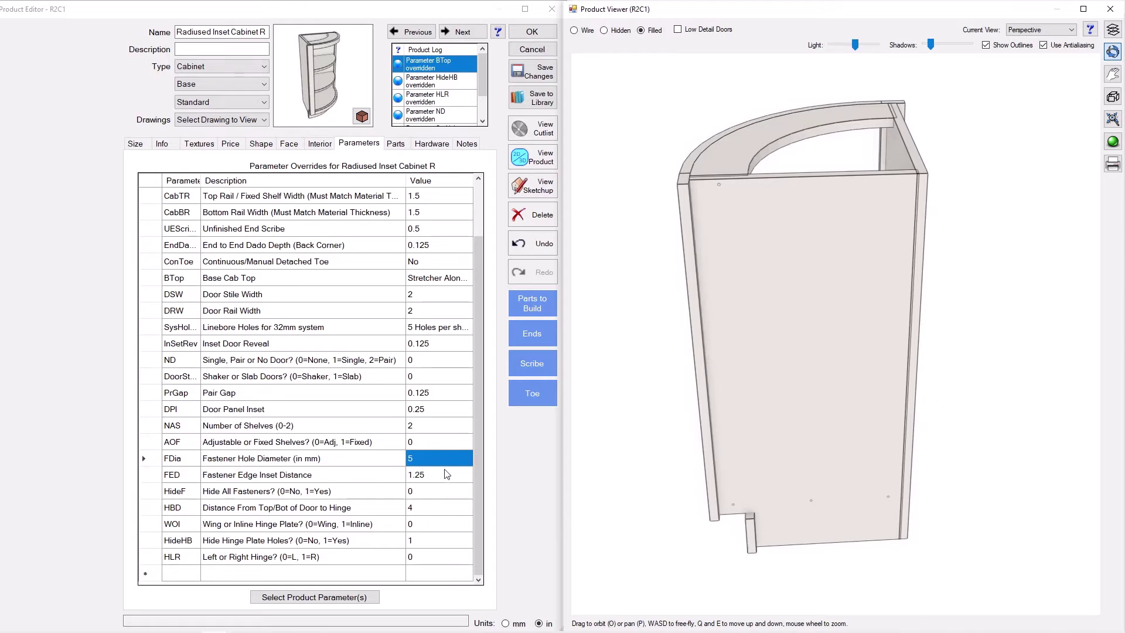
{"action": "left_click", "coordinate": [419, 476]}
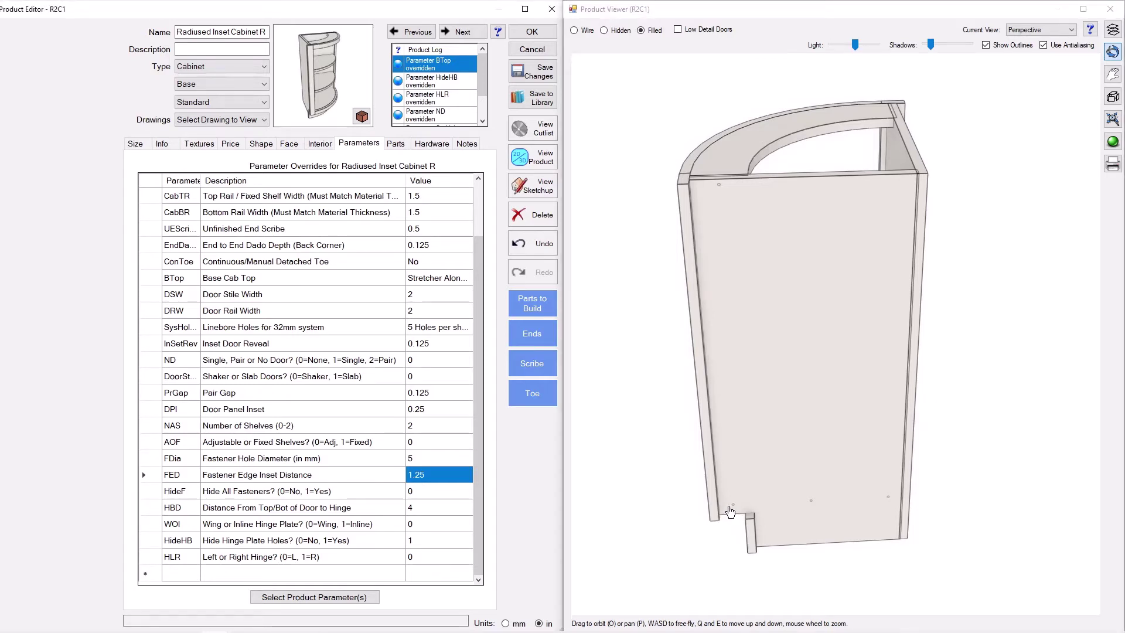
Step: Set the Hide All Fasteners (HideF) parameter to 1 to hide the fastener holes
{"action": "left_click", "coordinate": [421, 495]}
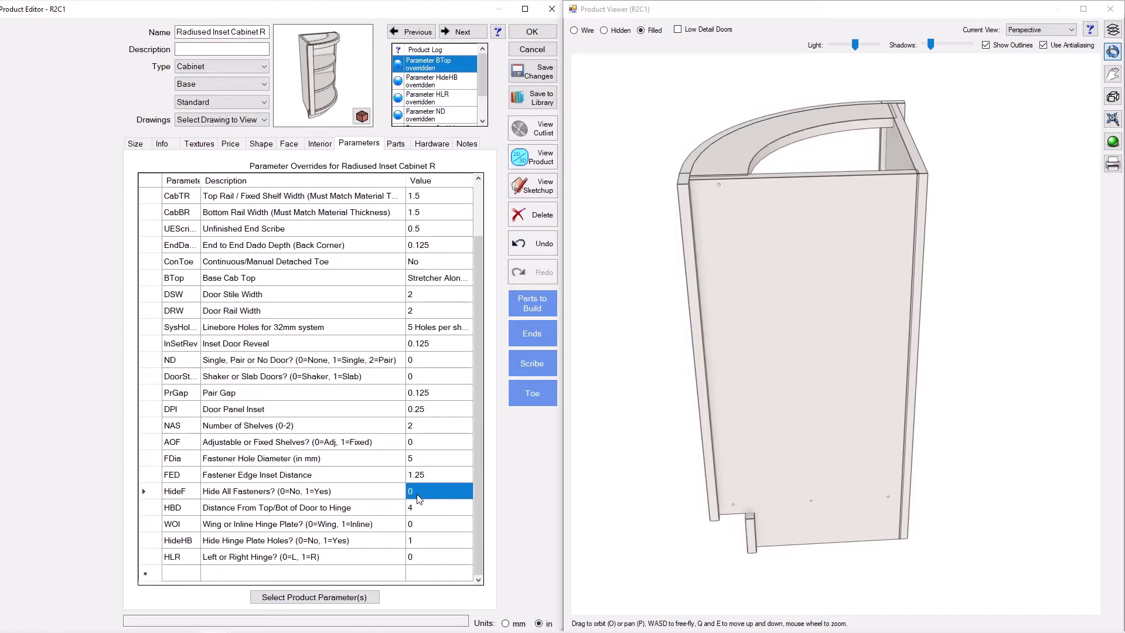
{"action": "type", "text": "1"}
{"action": "key", "text": "Return"}
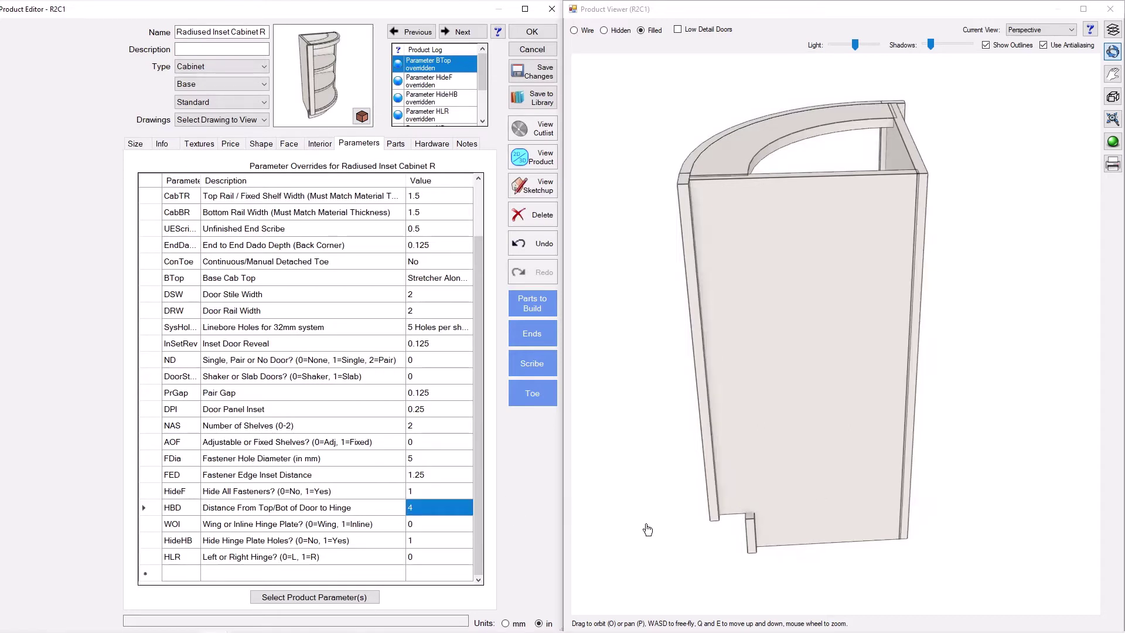
Step: Set the Hide All Fasteners (HideF) parameter back to 0
{"action": "left_click", "coordinate": [425, 495]}
{"action": "type", "text": "0"}
{"action": "key", "text": "Return"}
Step: Set the ND parameter to 2 to restore the pair of doors
{"action": "left_click_drag", "start_coordinate": [780, 462], "coordinate": [838, 443]}
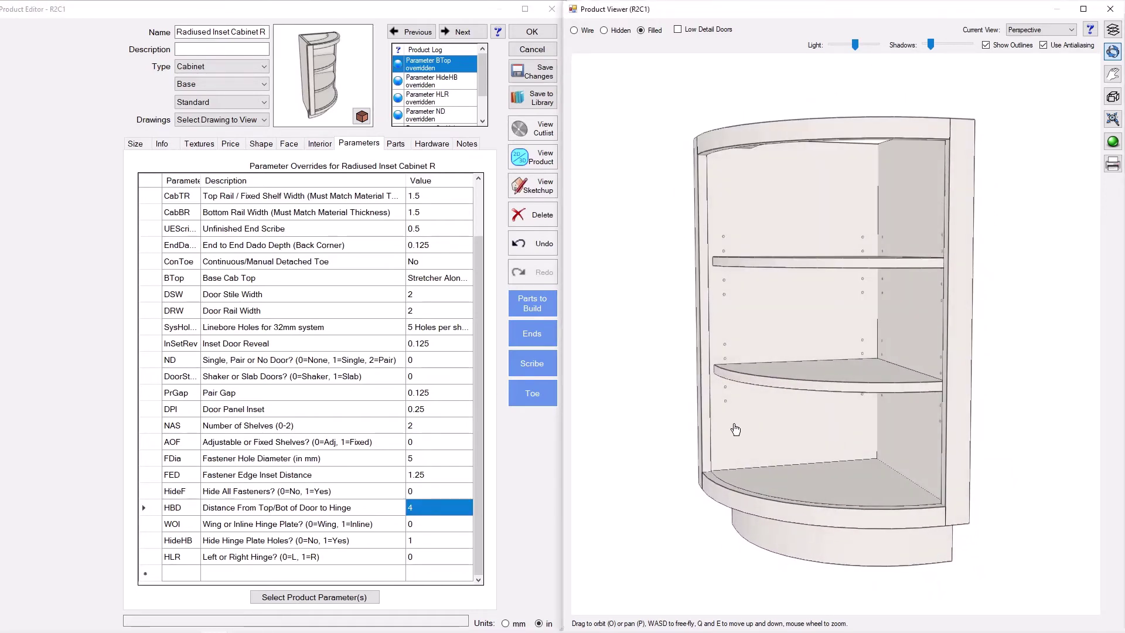
{"action": "left_click", "coordinate": [424, 361]}
{"action": "type", "text": "2"}
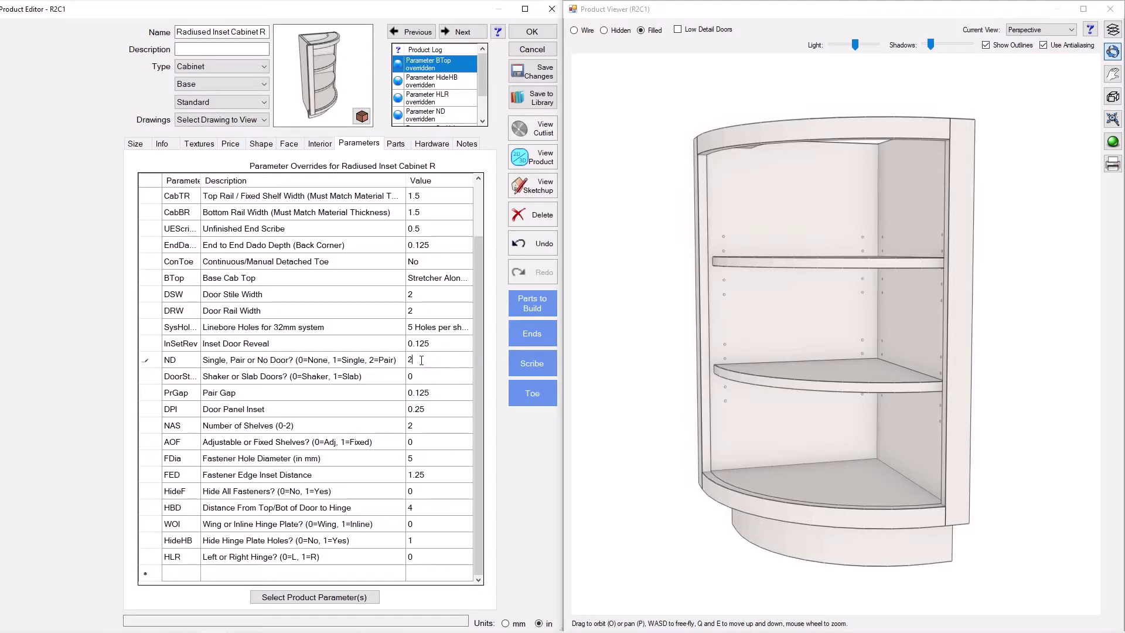
{"action": "key", "text": "Return"}
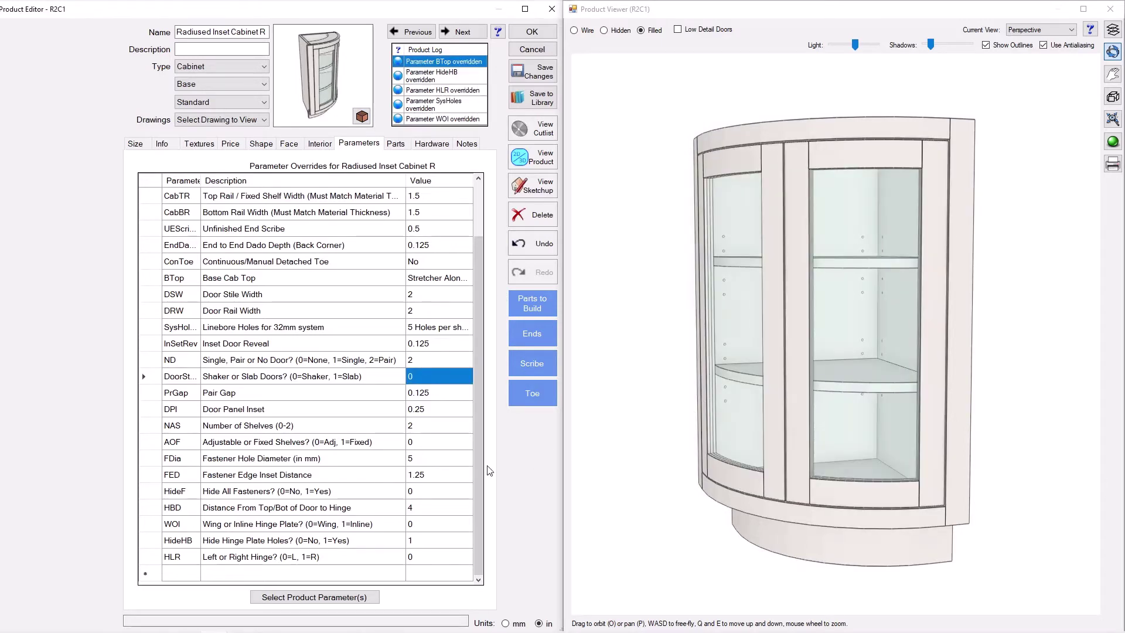
Step: Set the Hide Hinge Plate Holes (HideHB) parameter to 0 to show the hinge plate holes
{"action": "left_click", "coordinate": [414, 509]}
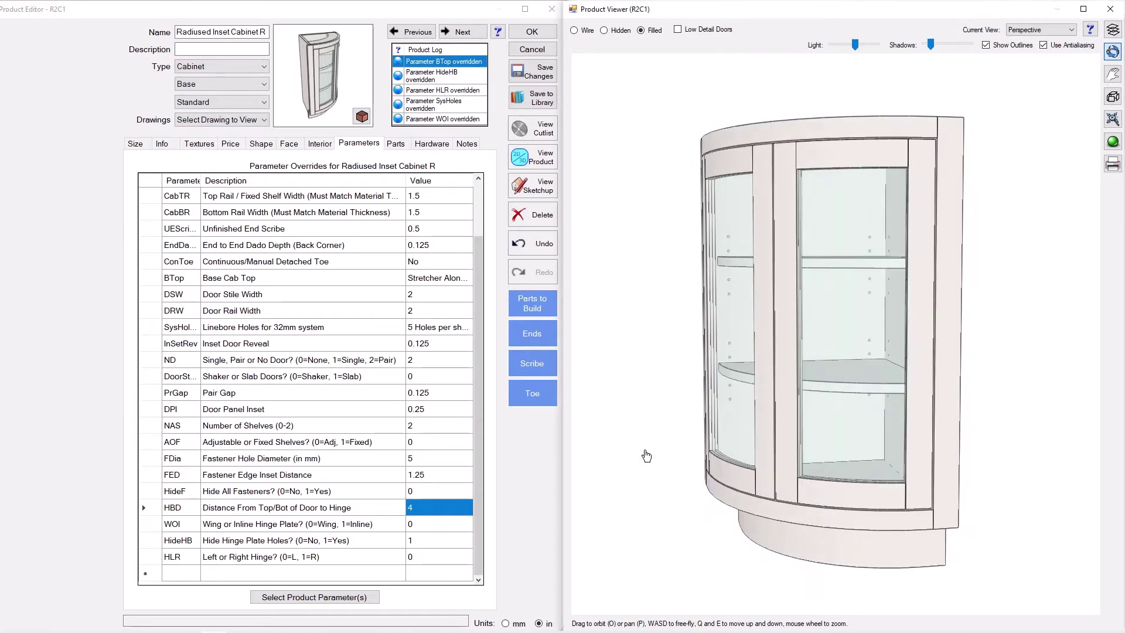
{"action": "left_click", "coordinate": [419, 542]}
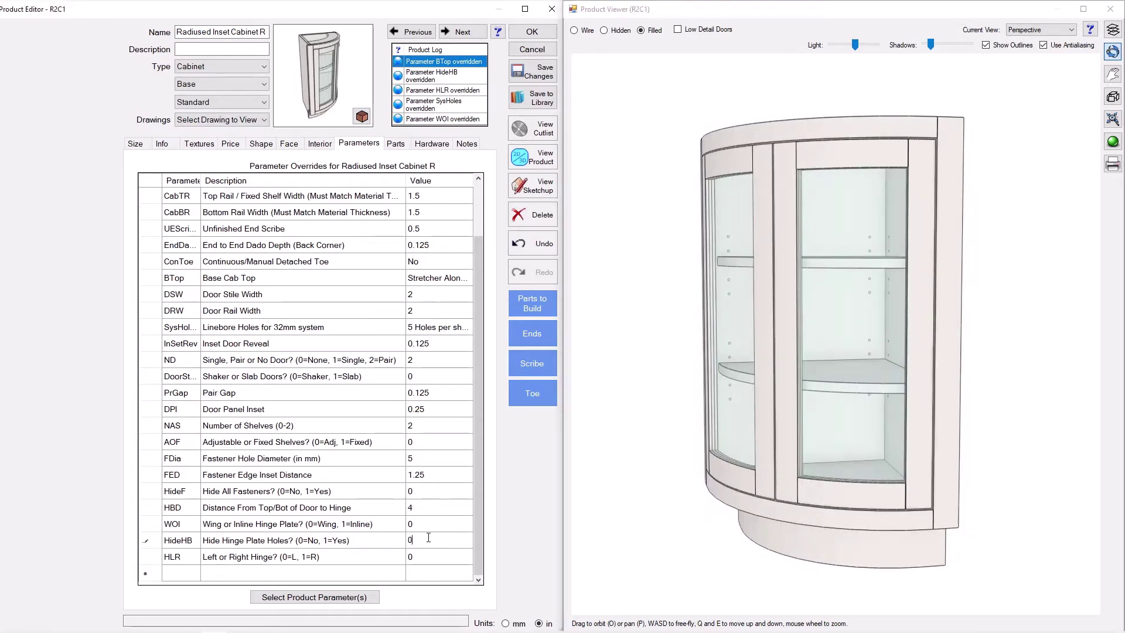
{"action": "type", "text": "0"}
{"action": "key", "text": "Return"}
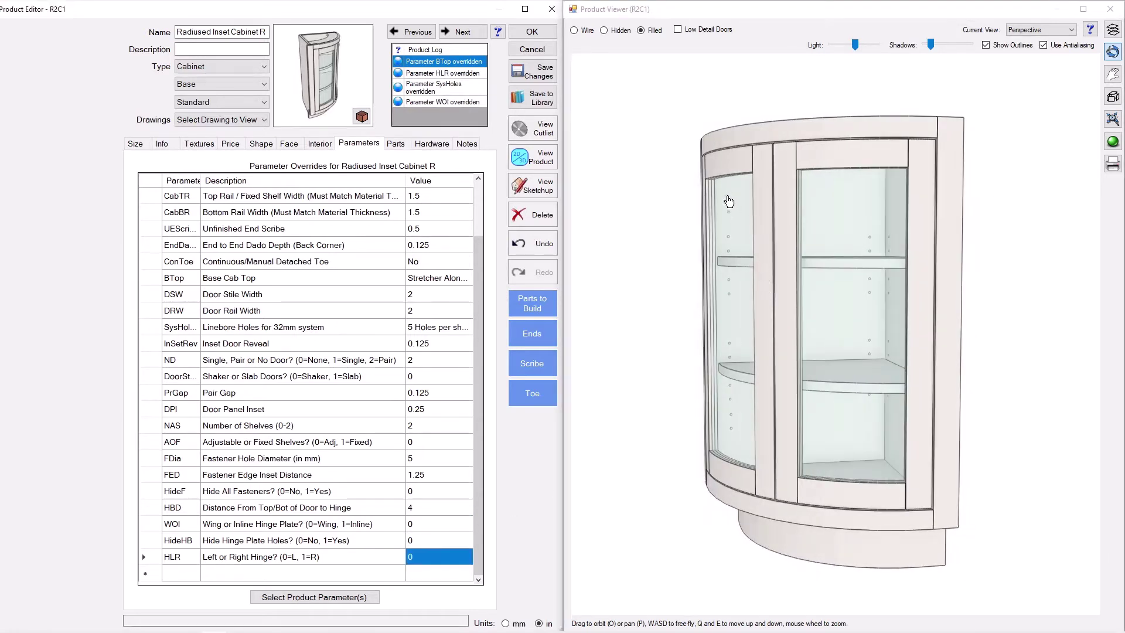
Step: Set the Wing or Inline Hinge Plate (WOI) parameter to 1 for inline hinge plates
{"action": "left_click", "coordinate": [423, 530]}
{"action": "type", "text": "1"}
{"action": "key", "text": "Return"}
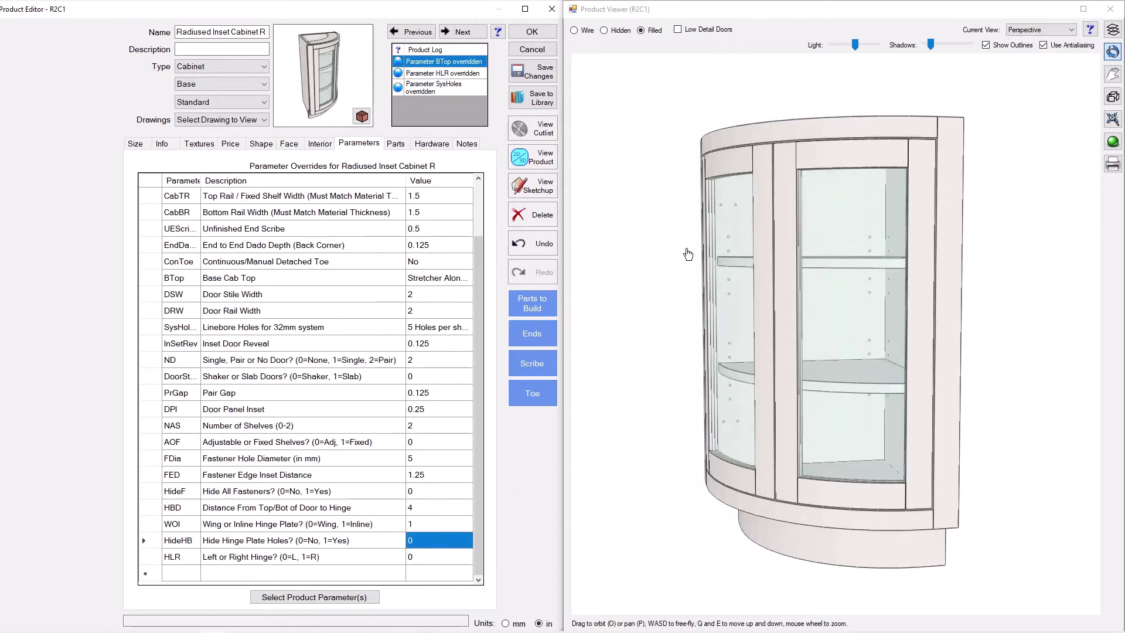
Step: Set the Hide Hinge Plate Holes (HideHB) parameter back to 1
{"action": "left_click", "coordinate": [411, 508]}
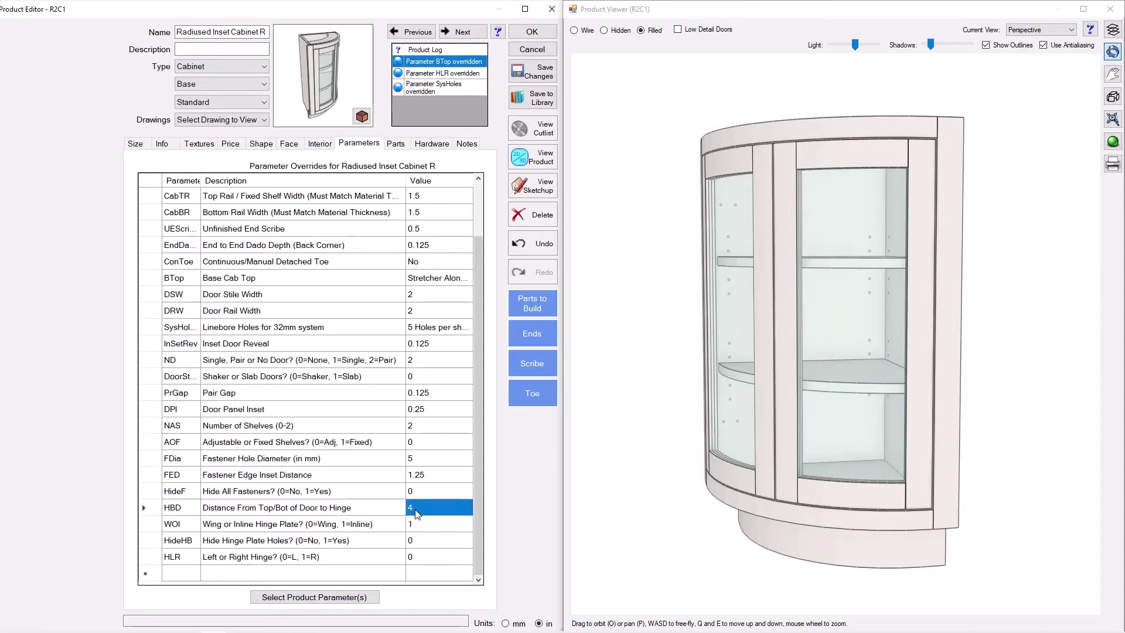
{"action": "left_click", "coordinate": [421, 542]}
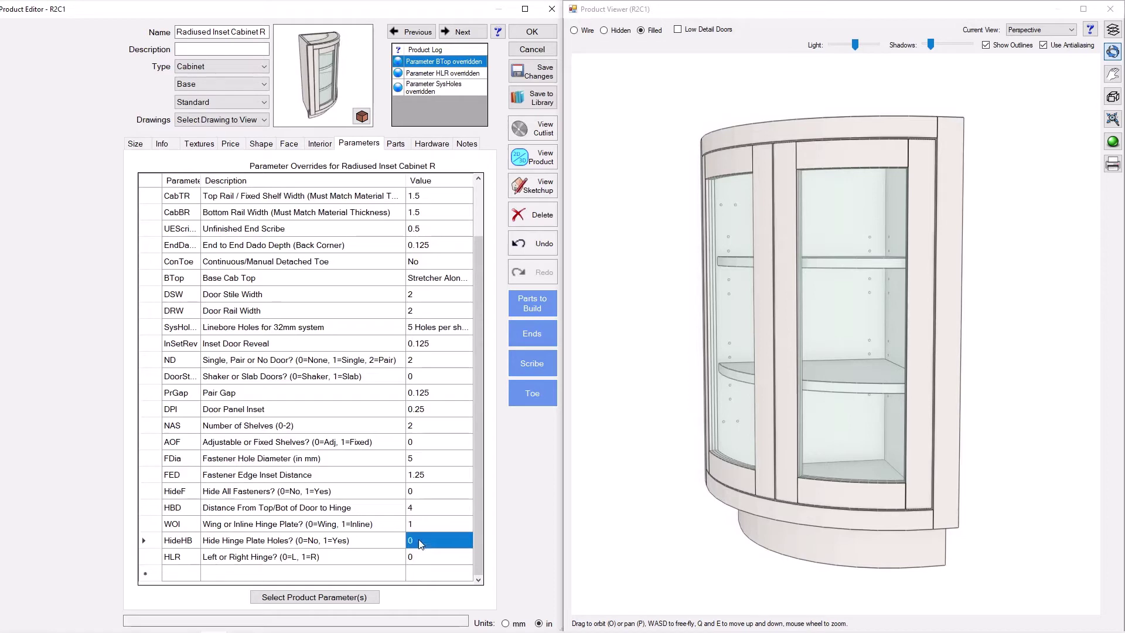
{"action": "type", "text": "1"}
{"action": "key", "text": "Return"}
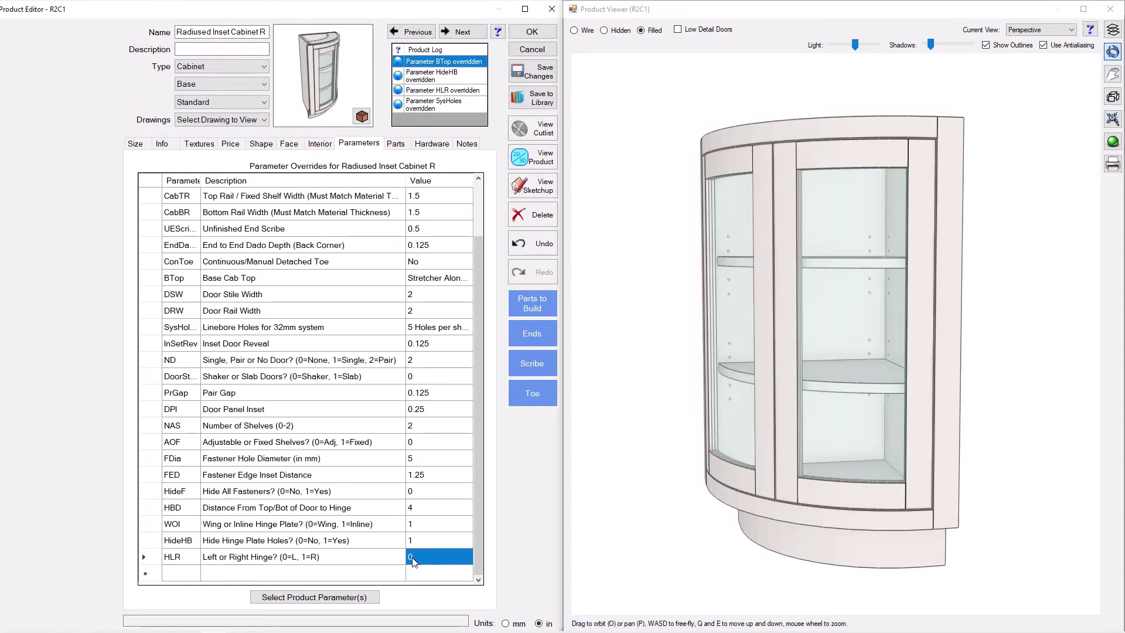
Step: Select the TR top rail in the cabinet's parts list and inspect its highlighted curve in the 3D view
{"action": "mouse_move", "coordinate": [780, 418]}
{"action": "left_mouse_down"}
{"action": "mouse_move", "coordinate": [827, 414]}
{"action": "mouse_move", "coordinate": [783, 417]}
{"action": "left_mouse_up"}
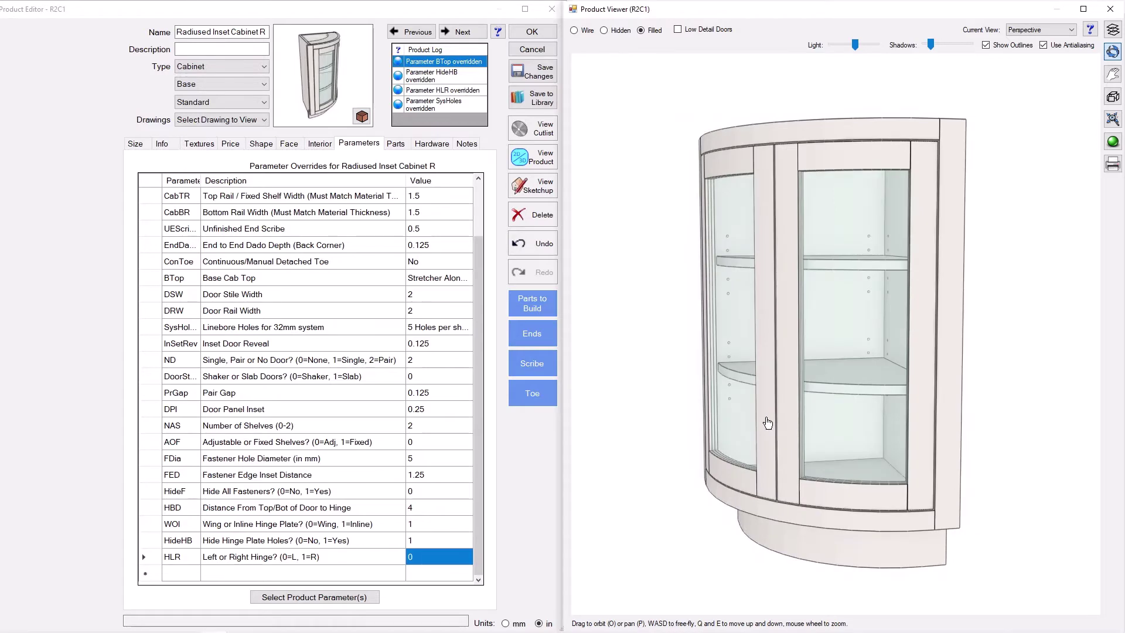
{"action": "left_click_drag", "start_coordinate": [730, 306], "coordinate": [762, 337]}
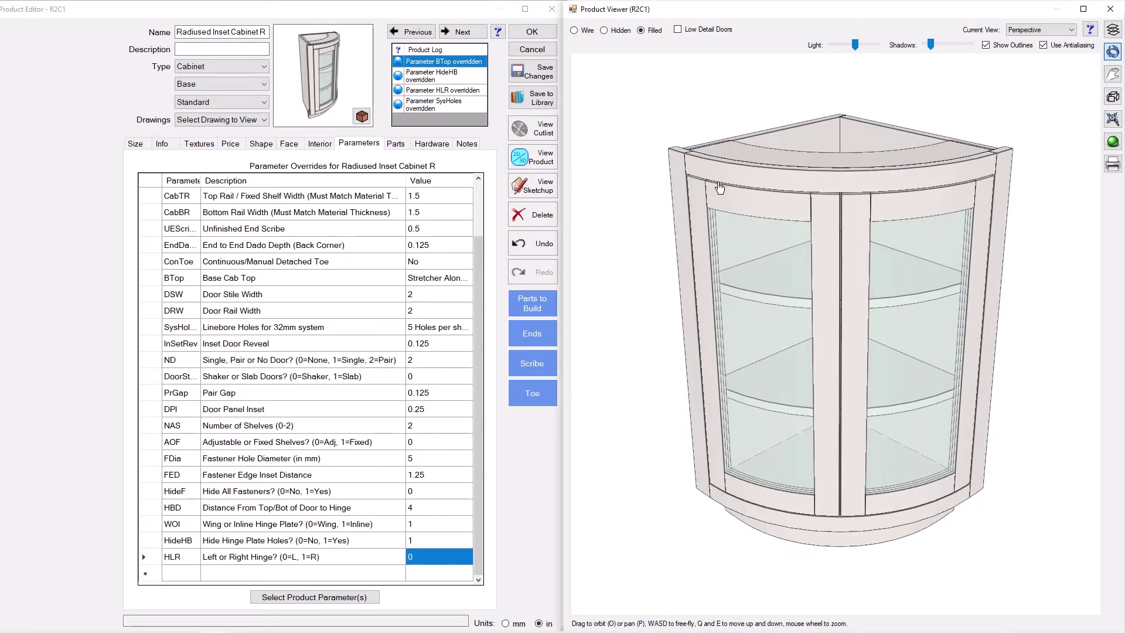
{"action": "left_click", "coordinate": [397, 144]}
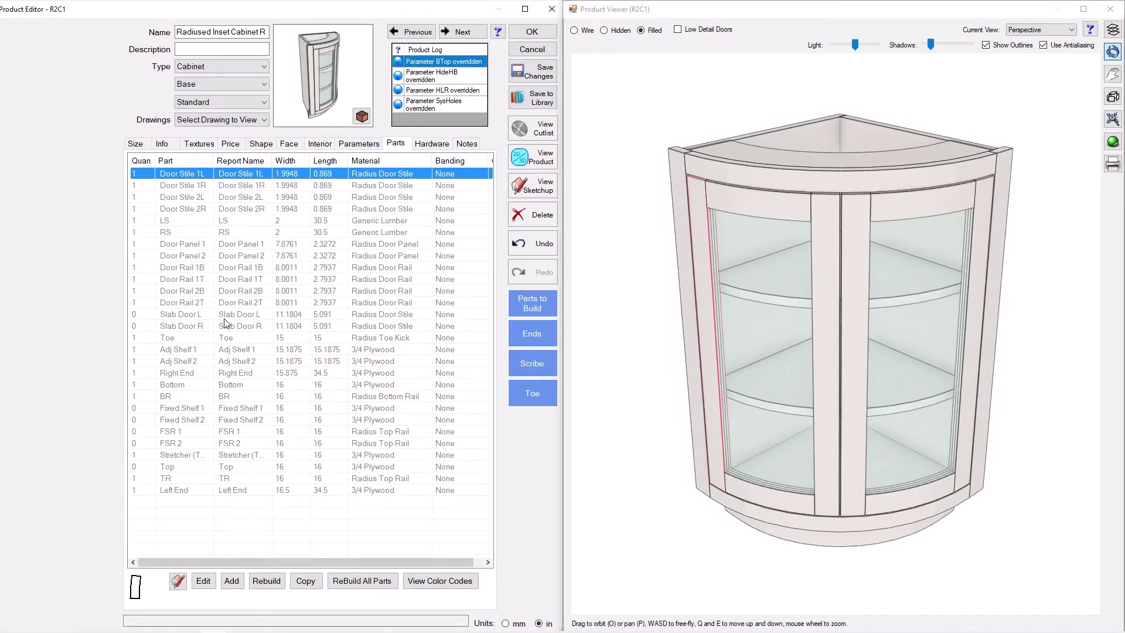
{"action": "left_click", "coordinate": [178, 479]}
{"action": "scroll", "coordinate": [932, 125], "scroll_direction": "up", "scroll_amount": 5}
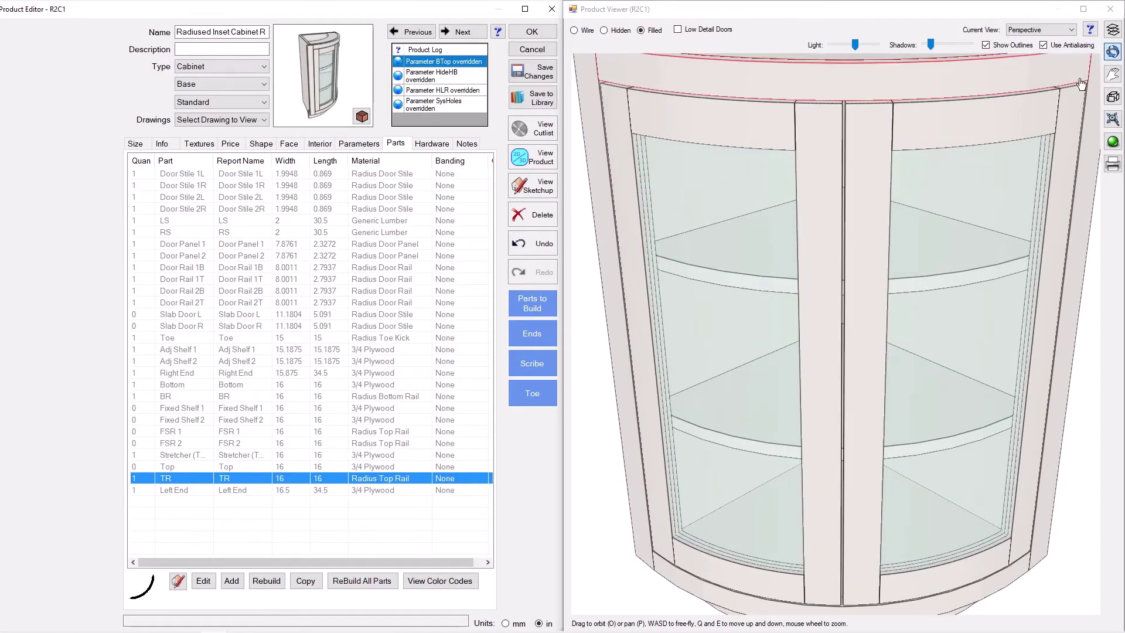
{"action": "left_click", "coordinate": [1109, 76]}
{"action": "left_click_drag", "start_coordinate": [891, 177], "coordinate": [910, 228]}
{"action": "scroll", "coordinate": [880, 204], "scroll_direction": "down", "scroll_amount": 1}
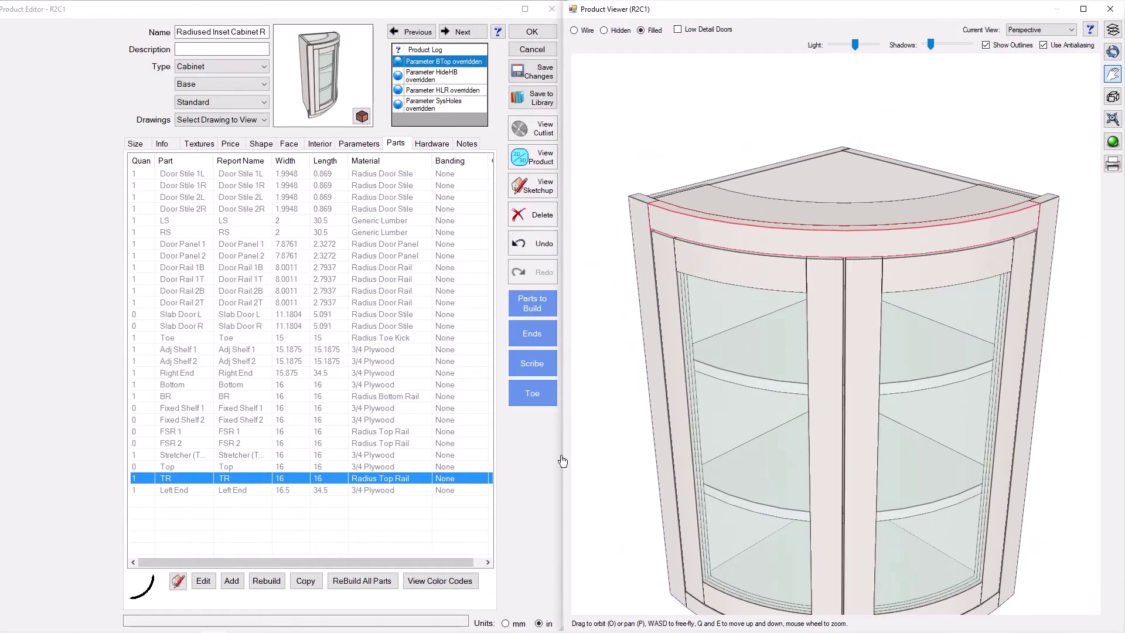
Step: Open the properties of the TR part and show its shape, keeping the 3D product view beside it
{"action": "left_click", "coordinate": [202, 581]}
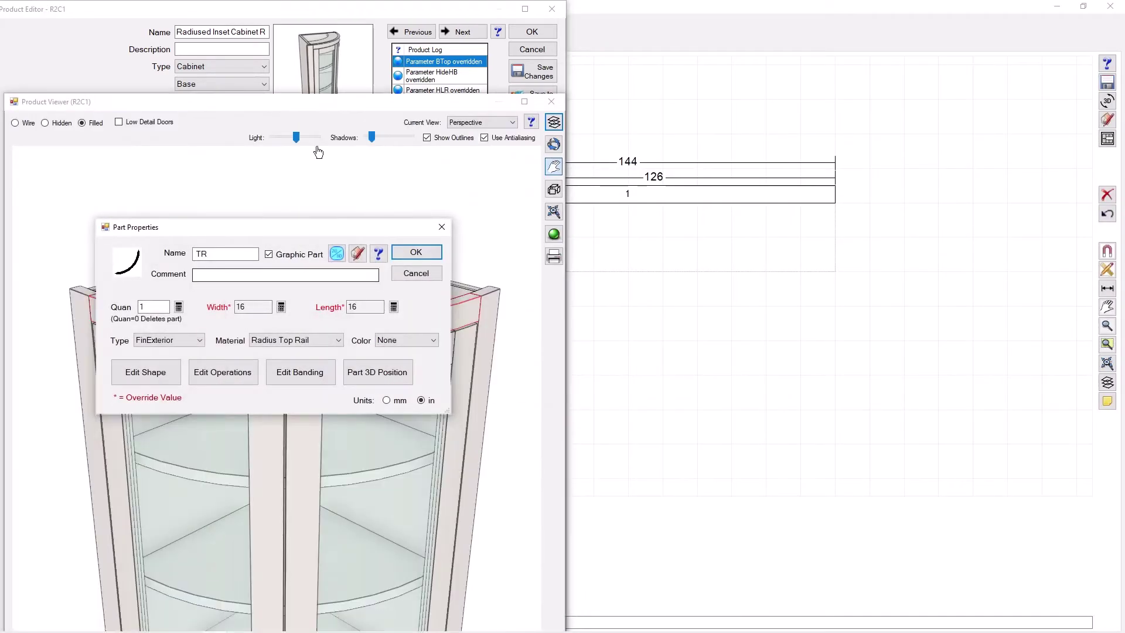
{"action": "left_click_drag", "start_coordinate": [304, 106], "coordinate": [861, 16]}
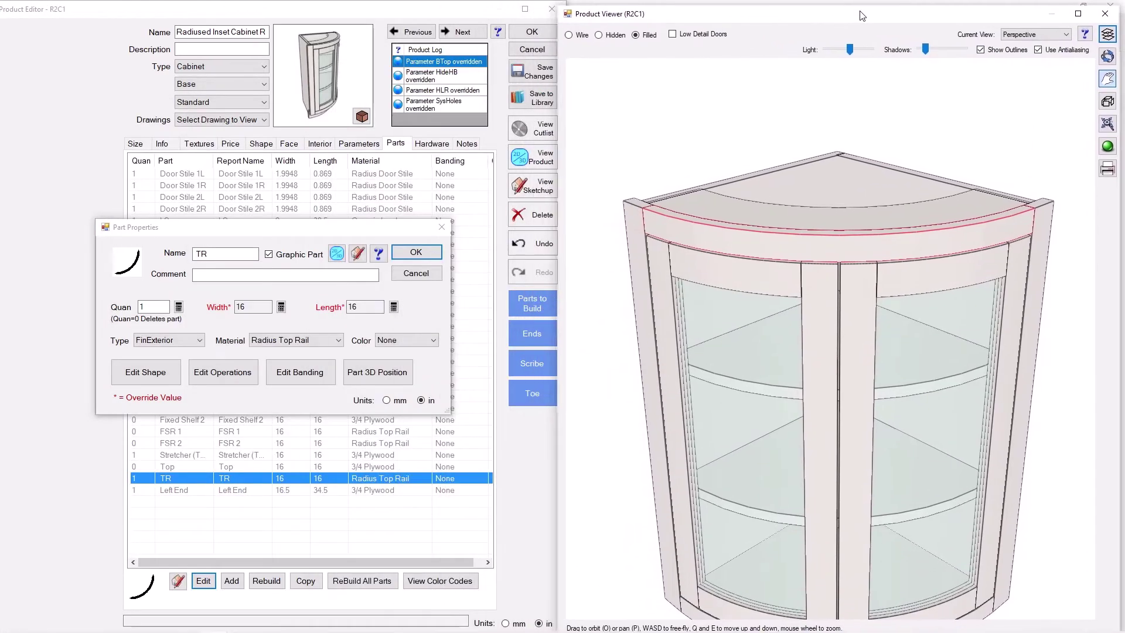
{"action": "left_click", "coordinate": [144, 375]}
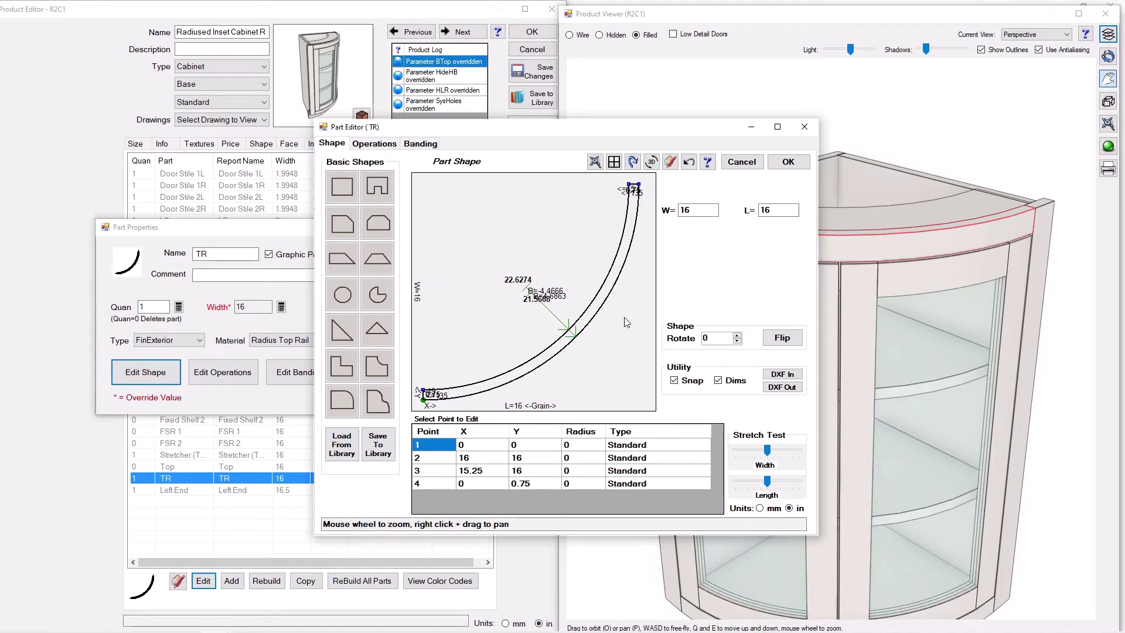
Step: Examine the Y formula of point 4 in the TR shape and close the part's shape and properties
{"action": "left_click", "coordinate": [423, 391]}
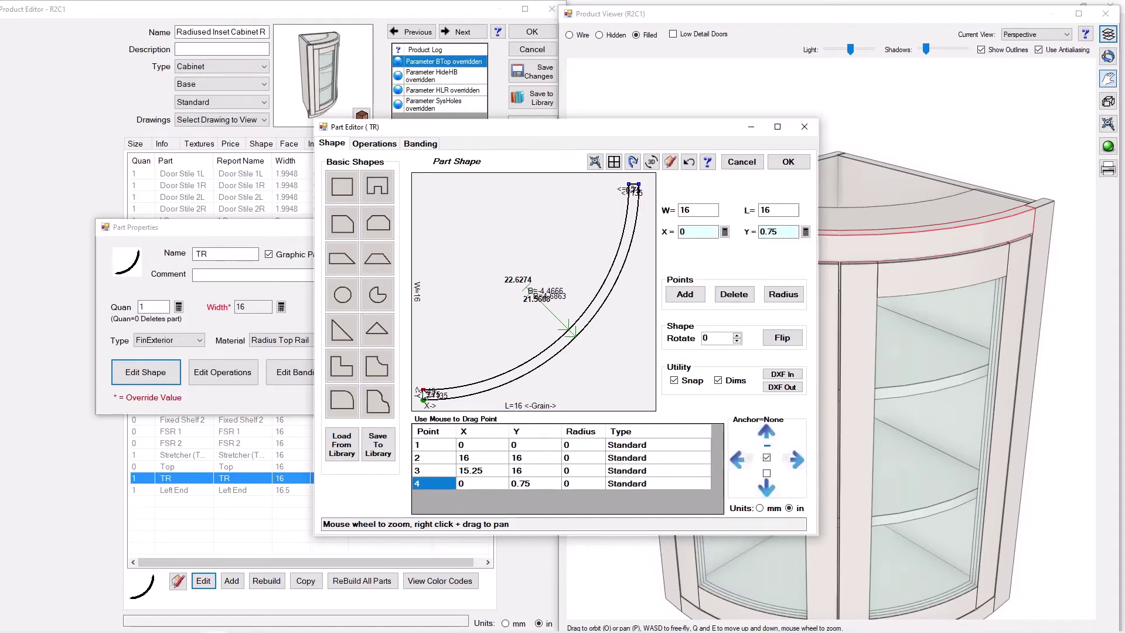
{"action": "left_click", "coordinate": [805, 234]}
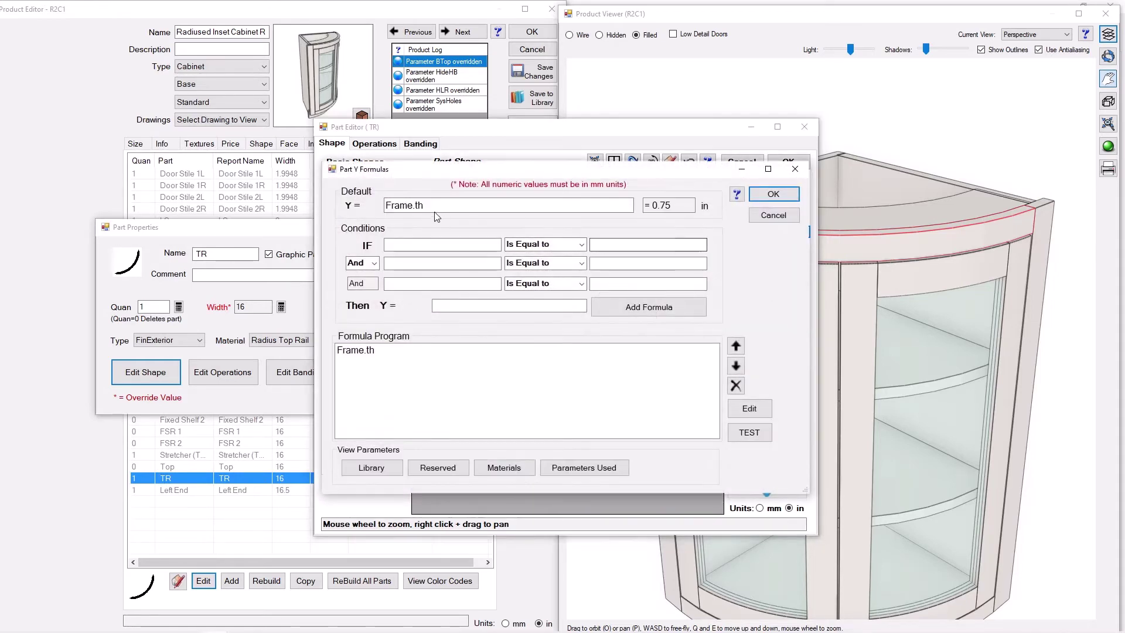
{"action": "left_click_drag", "start_coordinate": [434, 208], "coordinate": [383, 202]}
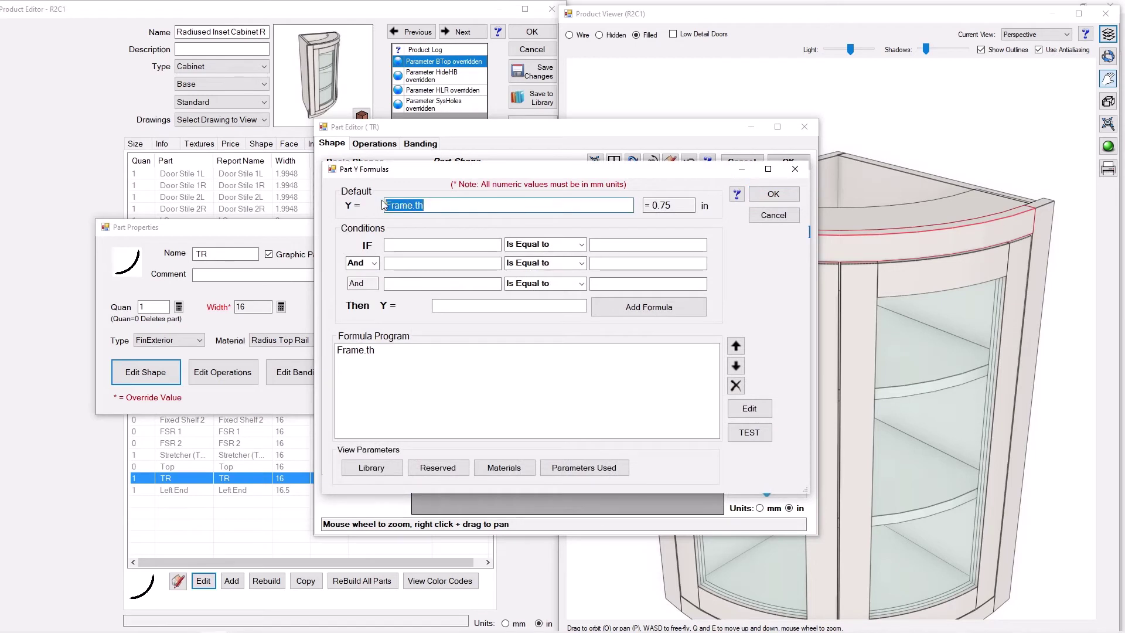
{"action": "left_click", "coordinate": [430, 204]}
{"action": "left_click", "coordinate": [773, 194]}
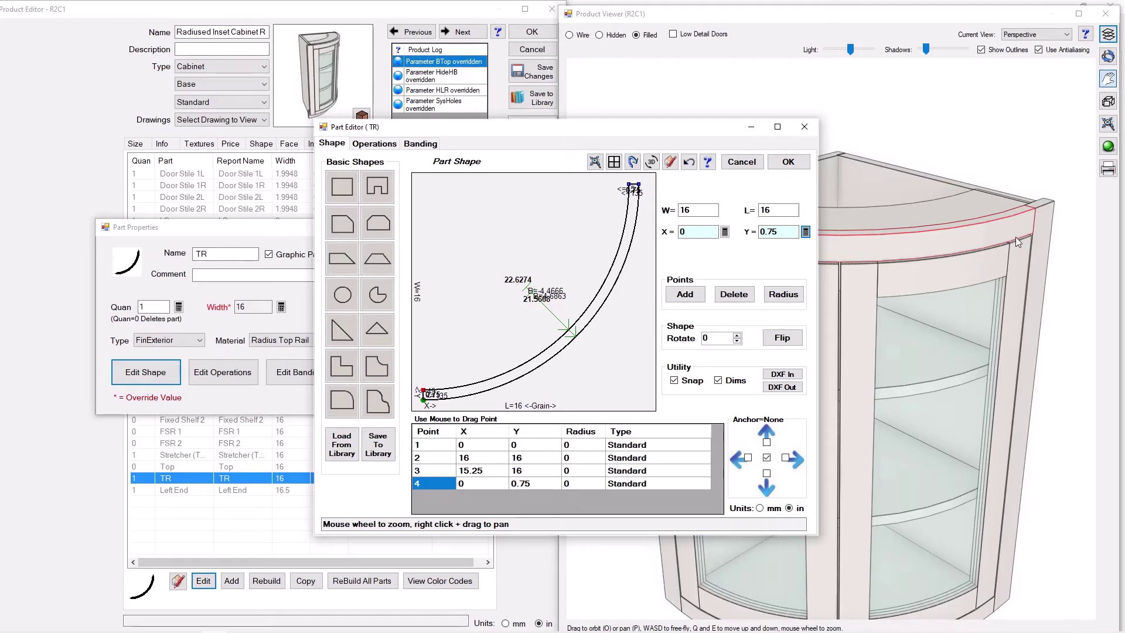
{"action": "left_click", "coordinate": [788, 162]}
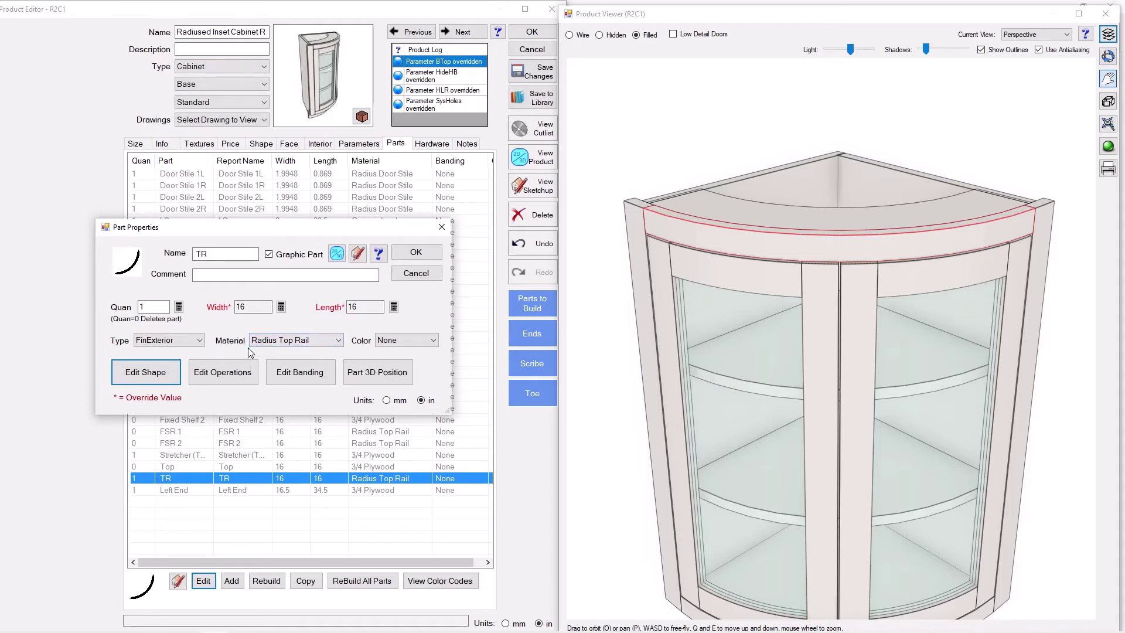
{"action": "left_click", "coordinate": [416, 252]}
Step: Review the top rail width parameter (CabTR) and accept the cabinet's product edits
{"action": "left_click", "coordinate": [358, 141]}
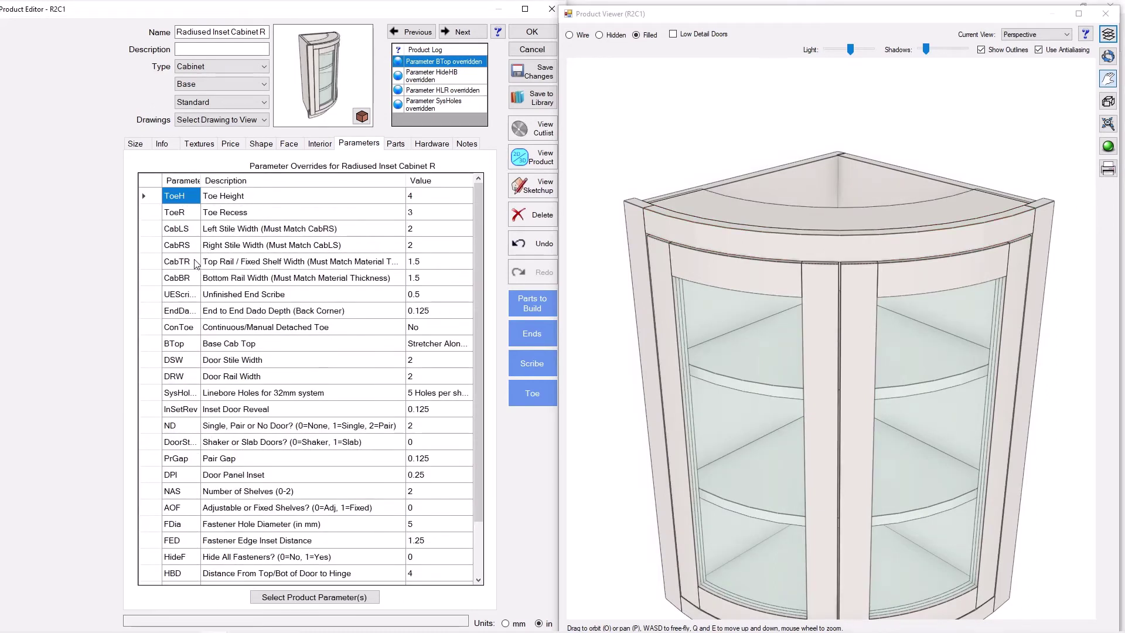
{"action": "left_click", "coordinate": [214, 267]}
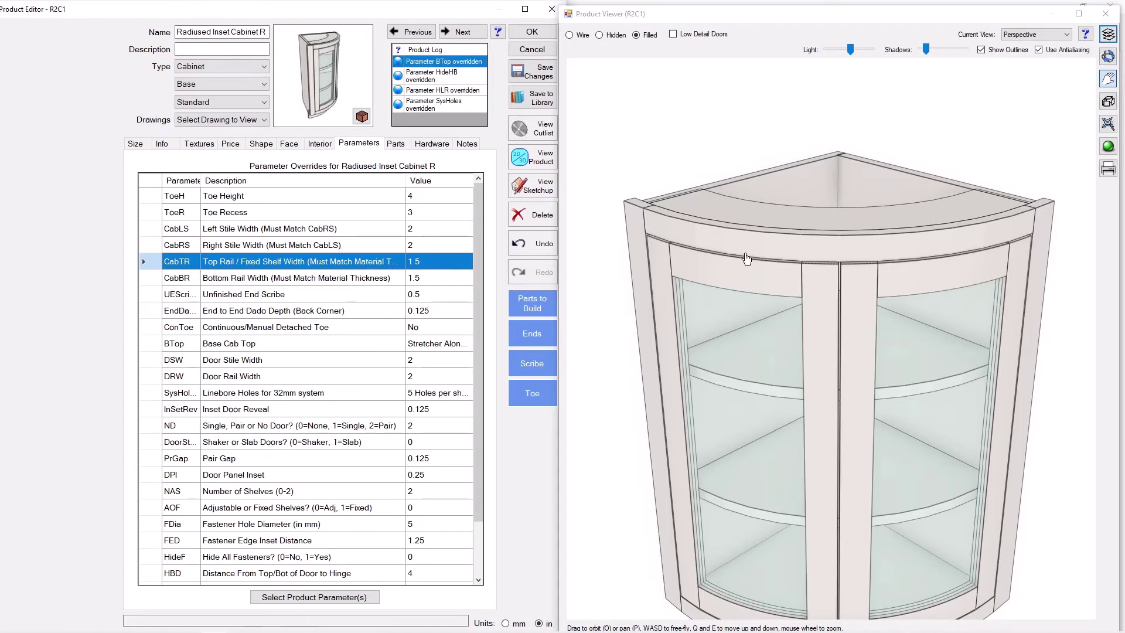
{"action": "left_click", "coordinate": [532, 32]}
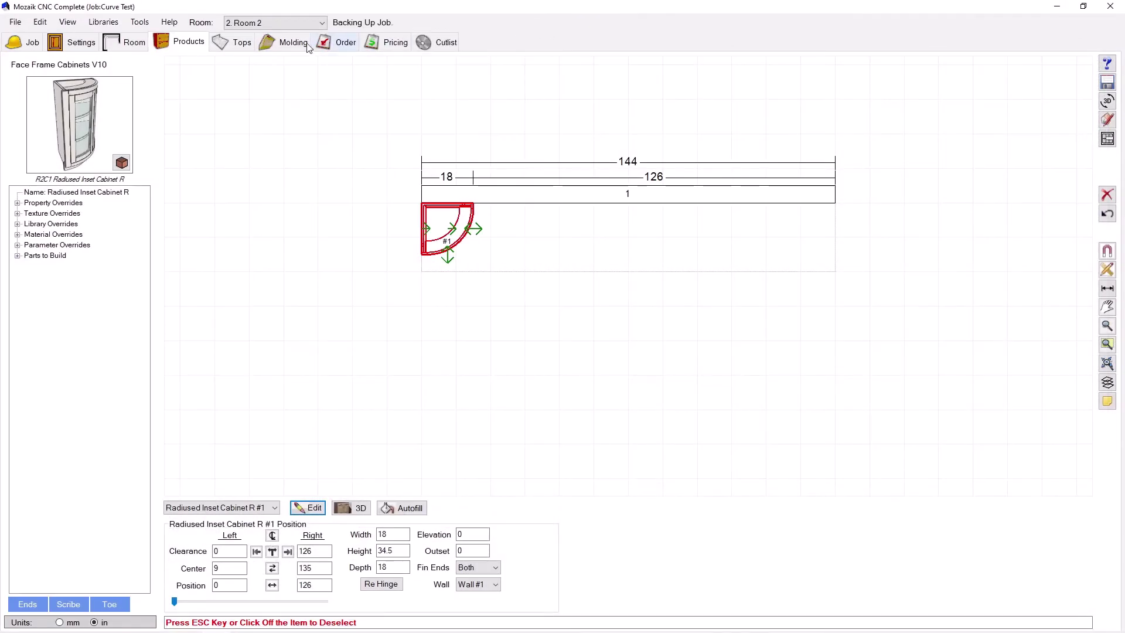
Step: Review the radius board stock entries in the Stock Materials Library, from Radius Top Rail to Radius Door Panel
{"action": "left_click", "coordinate": [102, 24]}
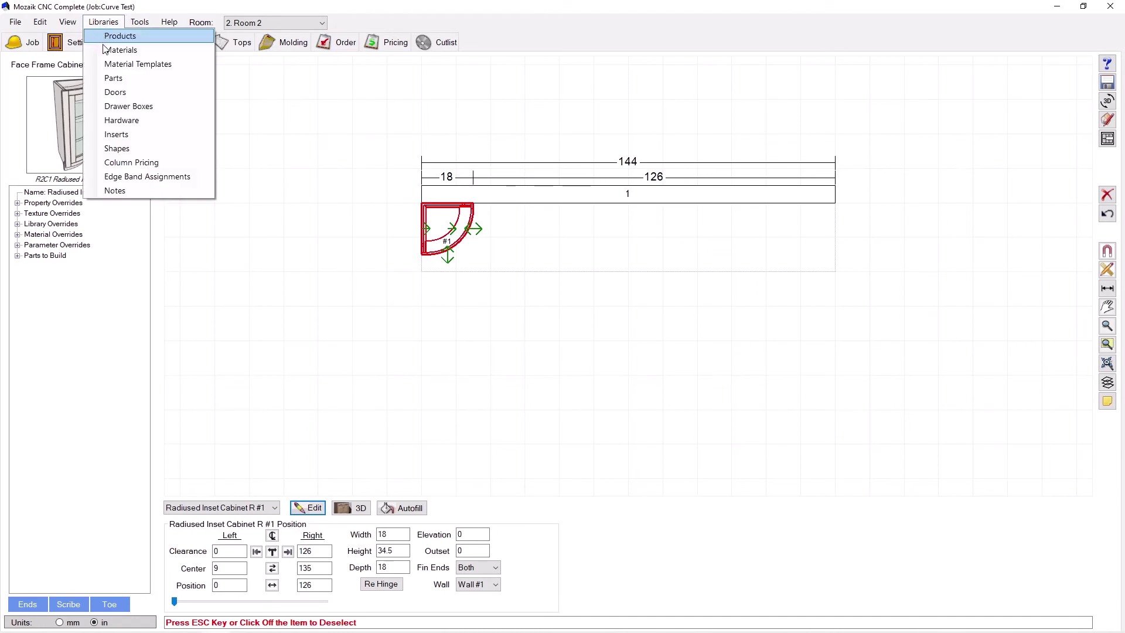
{"action": "left_click", "coordinate": [107, 50]}
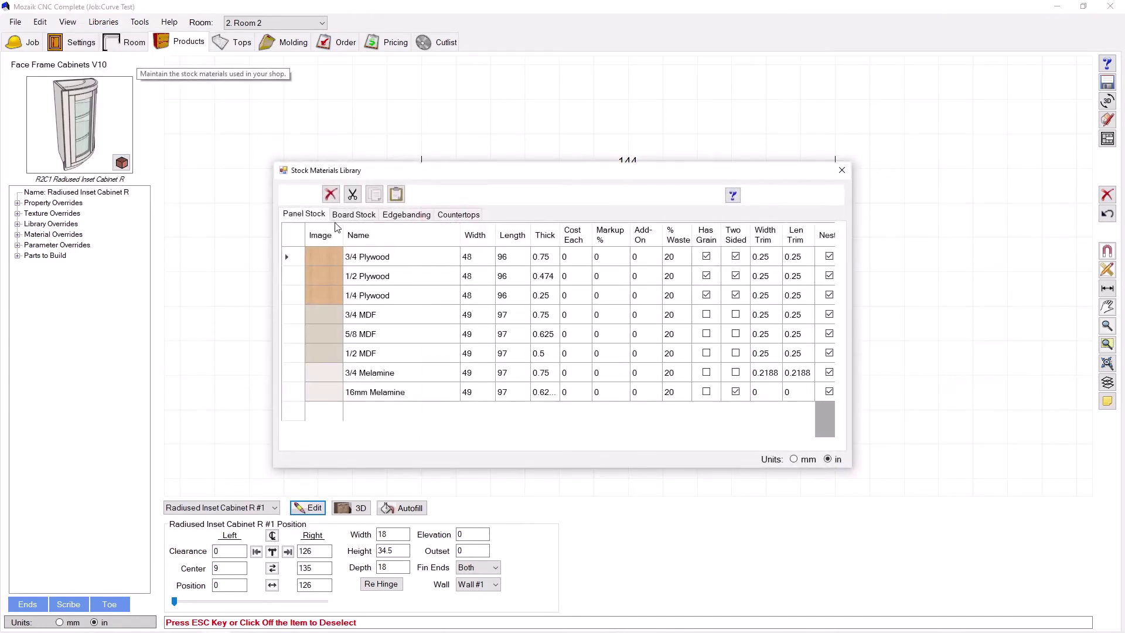
{"action": "left_click", "coordinate": [362, 215]}
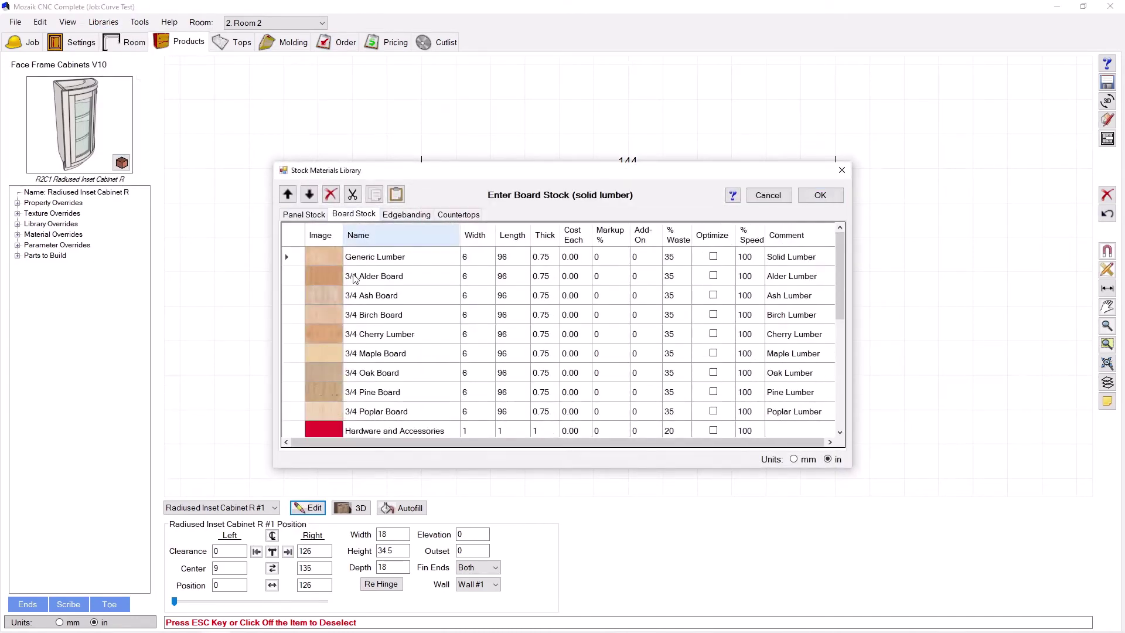
{"action": "scroll", "coordinate": [398, 393], "scroll_direction": "down", "scroll_amount": 5}
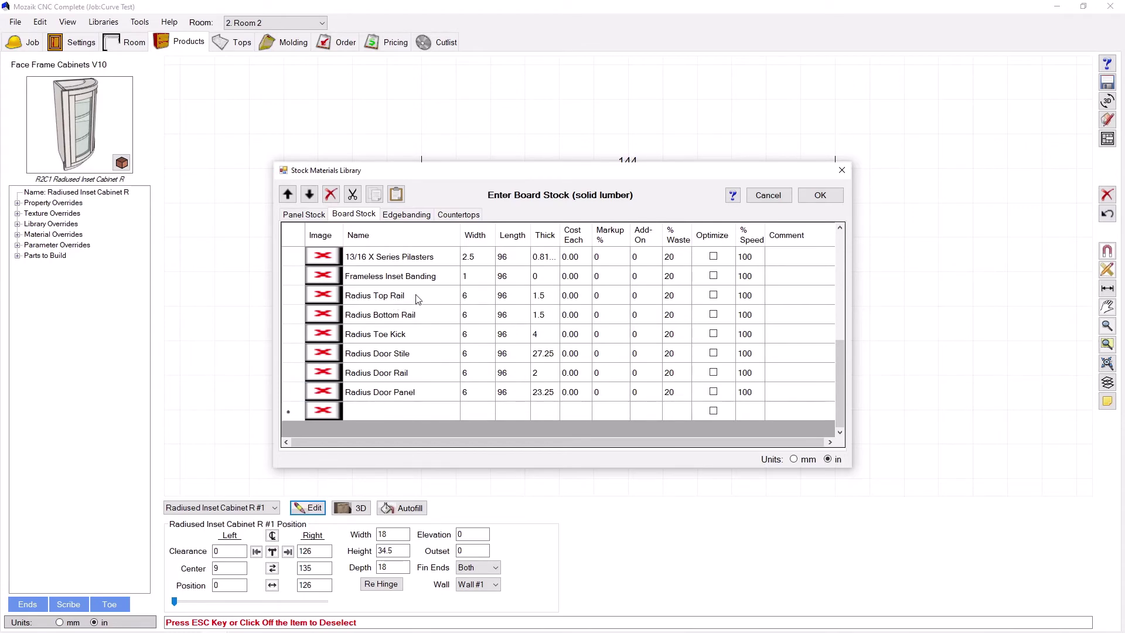
{"action": "left_click", "coordinate": [293, 298]}
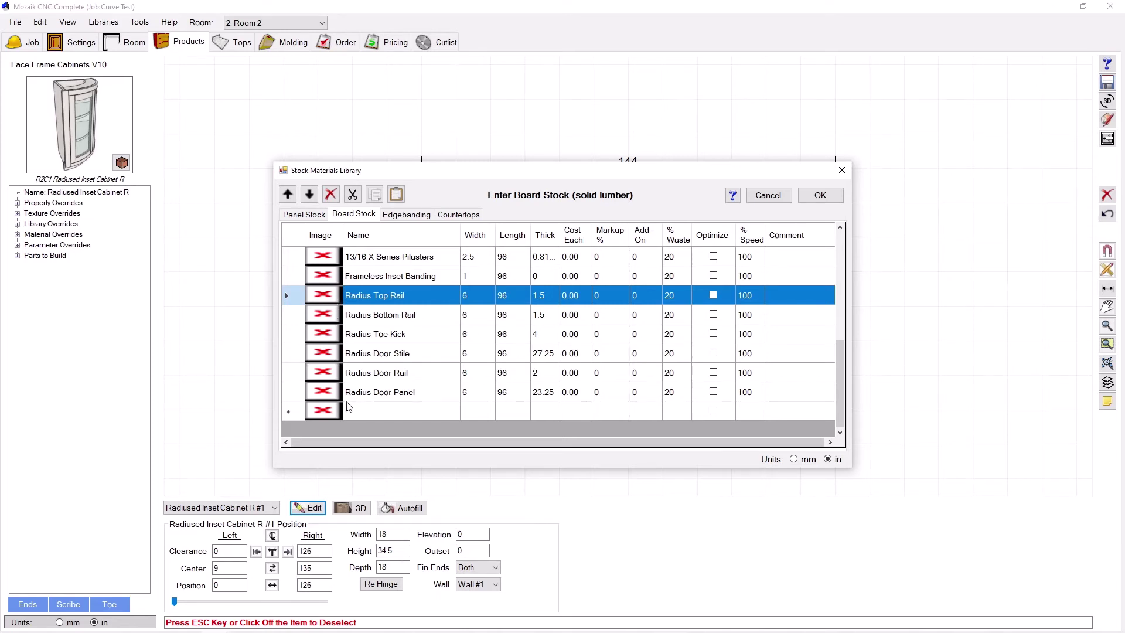
{"action": "left_click", "coordinate": [819, 195]}
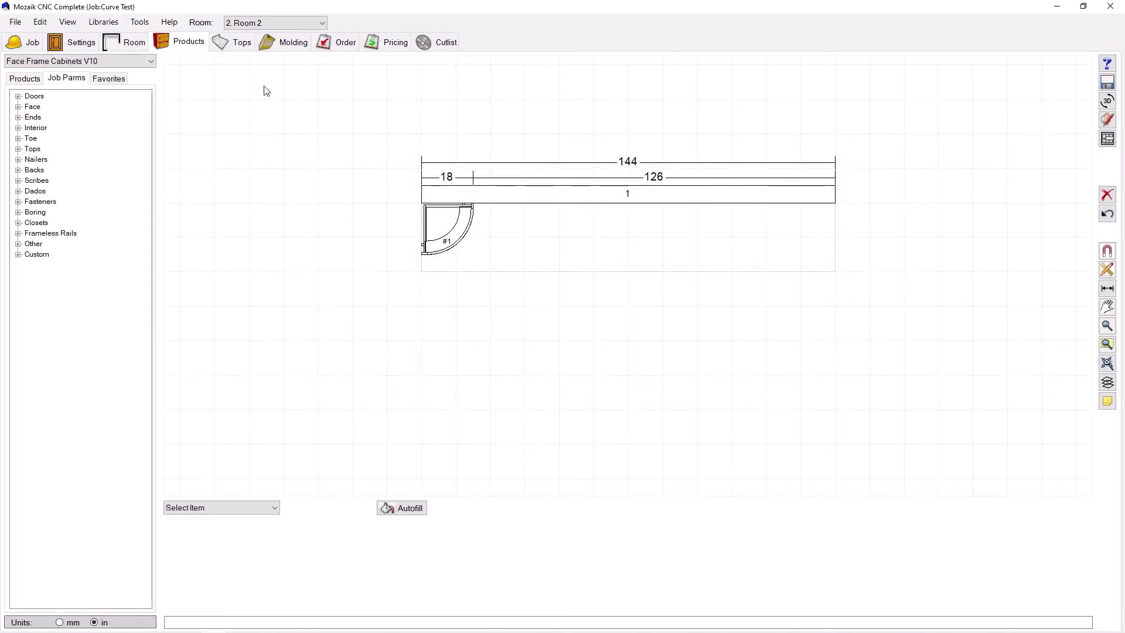
Step: Show the 3-4 Plywood Cabinet (Radius) material template and examine the materials assigned to its cabinet part types
{"action": "left_click", "coordinate": [107, 22]}
{"action": "left_click", "coordinate": [130, 68]}
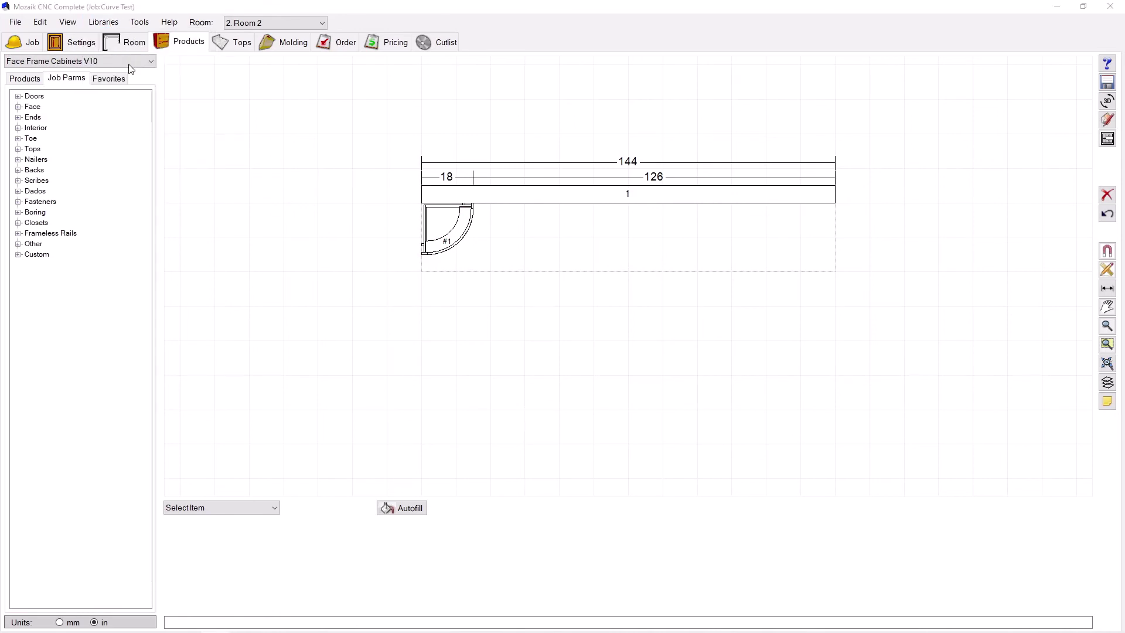
{"action": "left_click", "coordinate": [515, 216]}
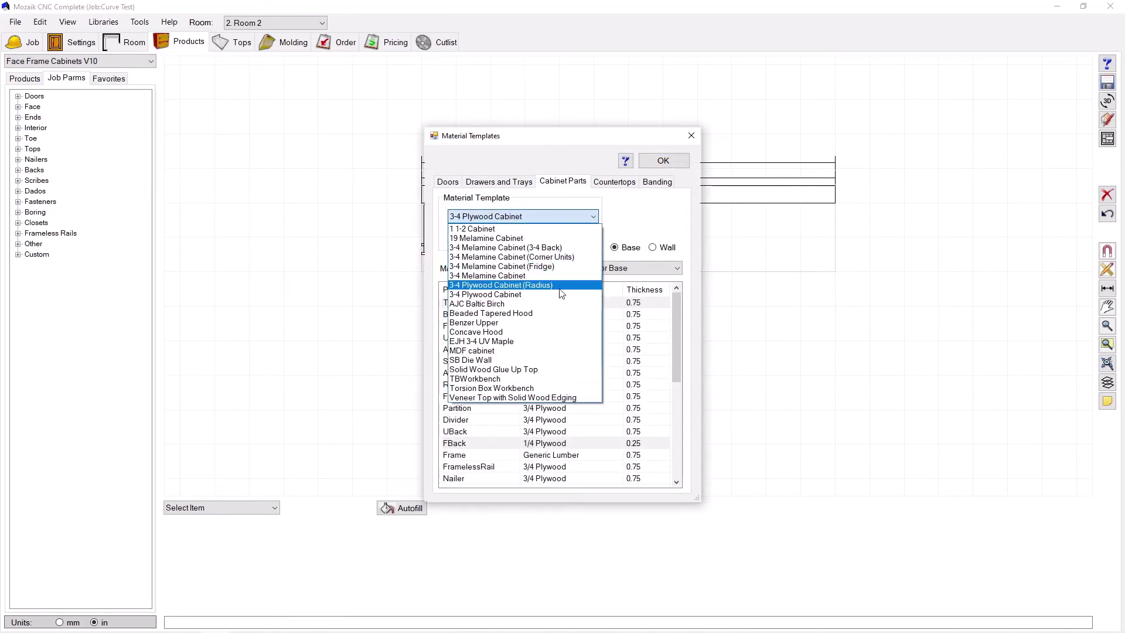
{"action": "left_click", "coordinate": [558, 285]}
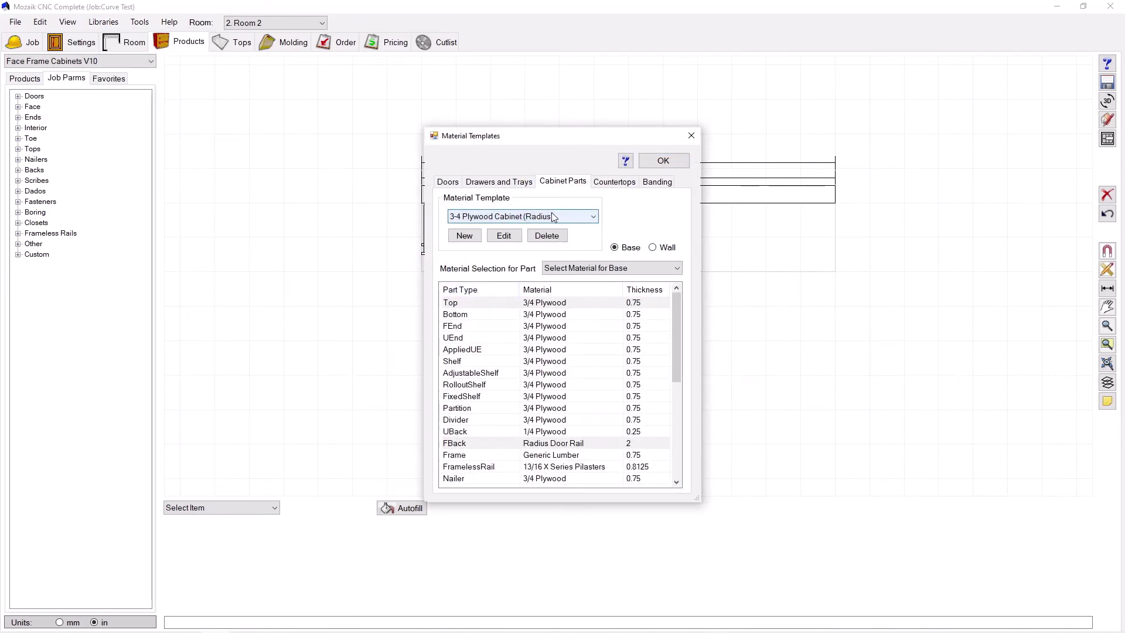
{"action": "scroll", "coordinate": [512, 434], "scroll_direction": "down", "scroll_amount": 1}
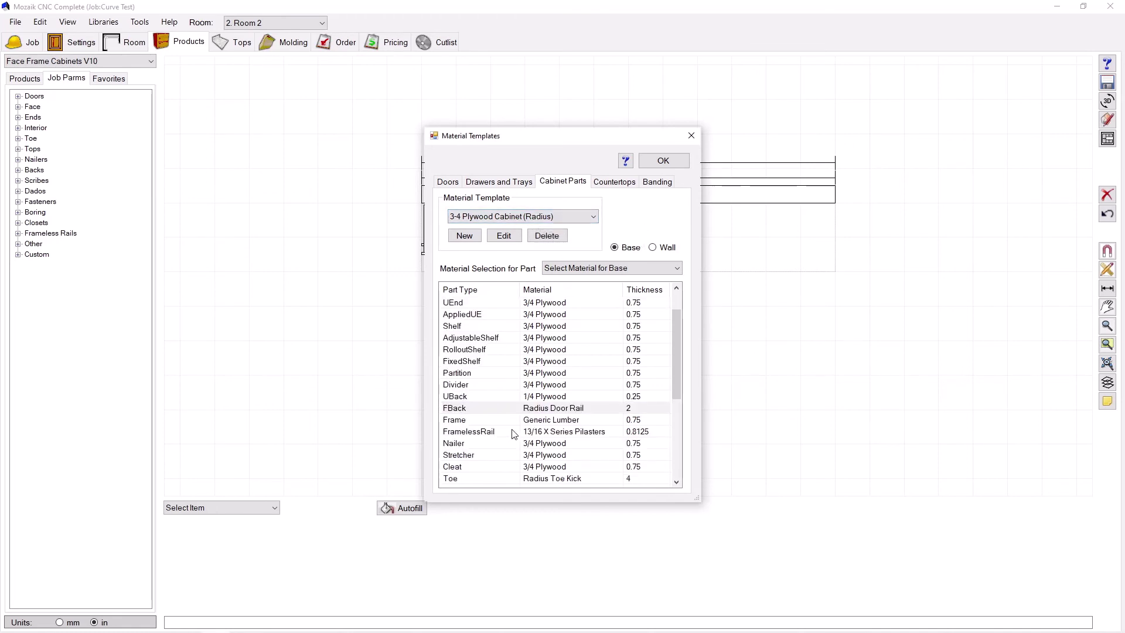
{"action": "scroll", "coordinate": [512, 434], "scroll_direction": "down", "scroll_amount": 2}
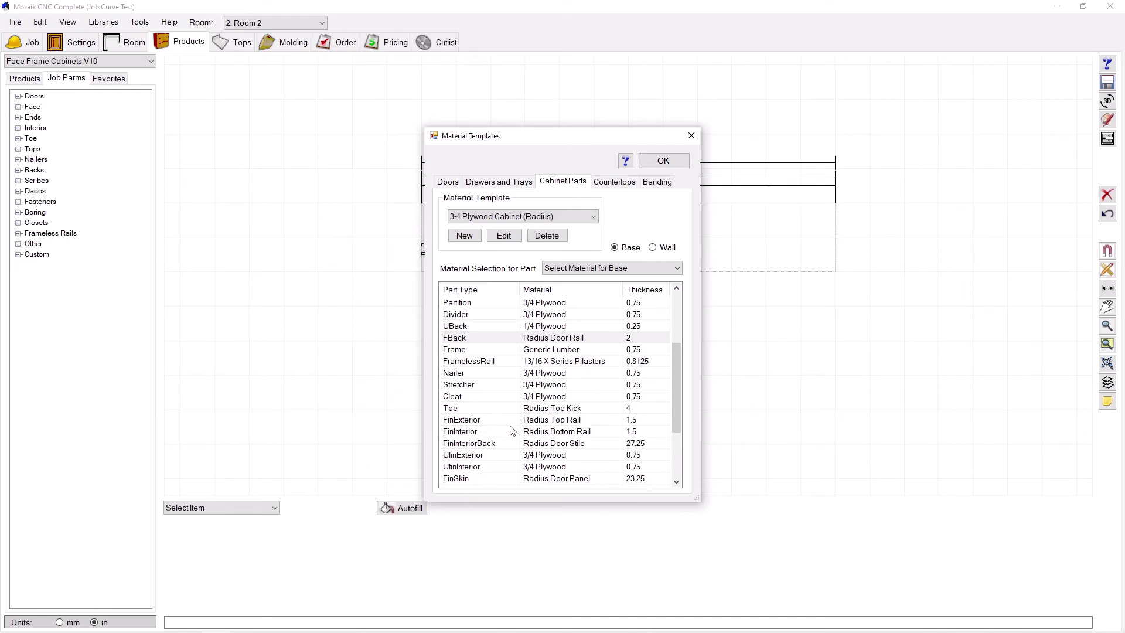
{"action": "scroll", "coordinate": [524, 432], "scroll_direction": "down", "scroll_amount": 1}
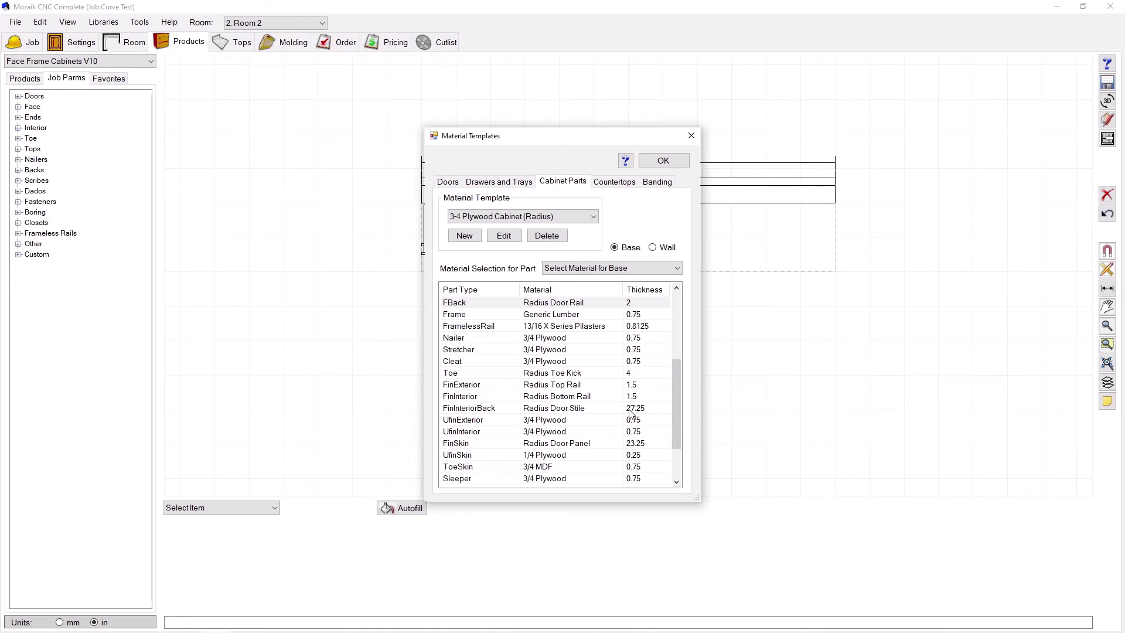
Step: Examine the FinSkin and Glass material assignments in the radius material template and close the Material Templates window
{"action": "scroll", "coordinate": [541, 410], "scroll_direction": "down", "scroll_amount": 2}
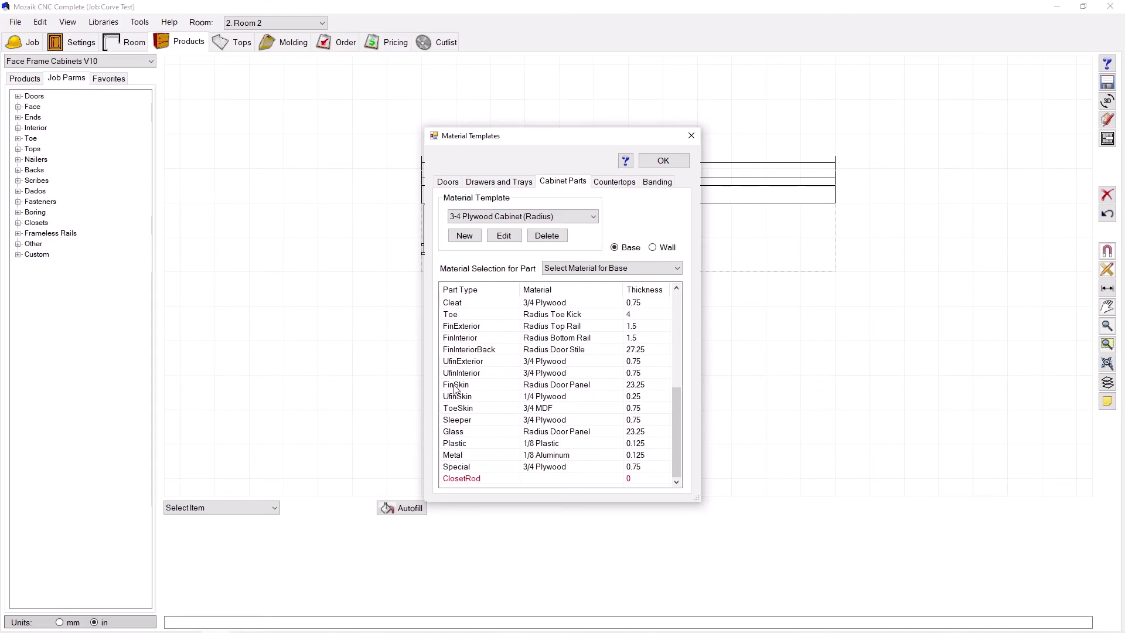
{"action": "left_click", "coordinate": [564, 389]}
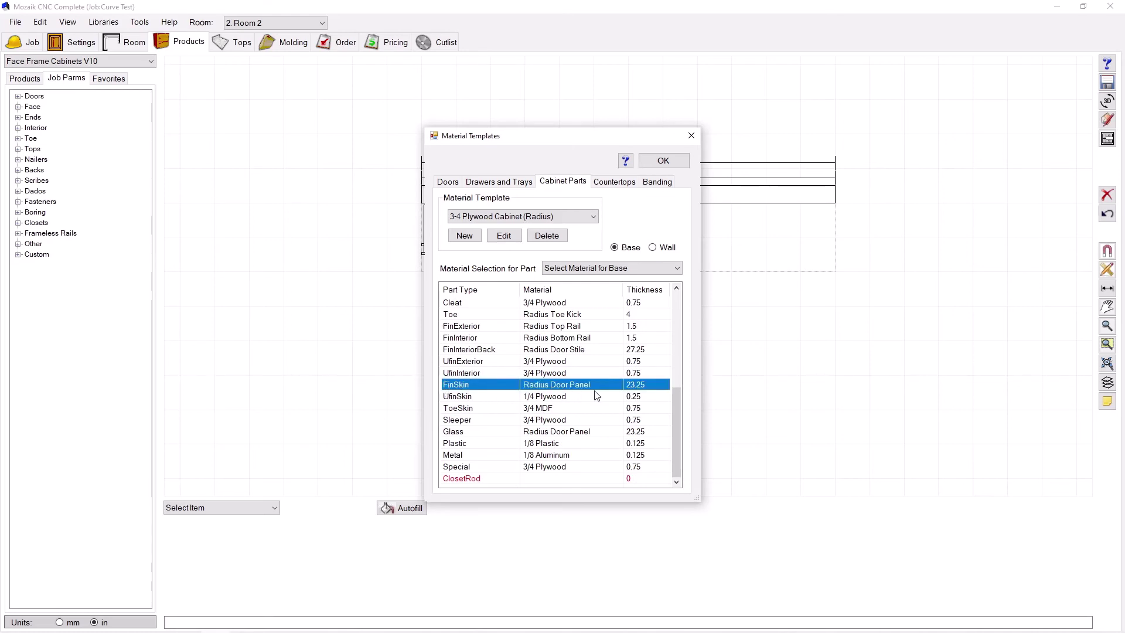
{"action": "left_click", "coordinate": [452, 433]}
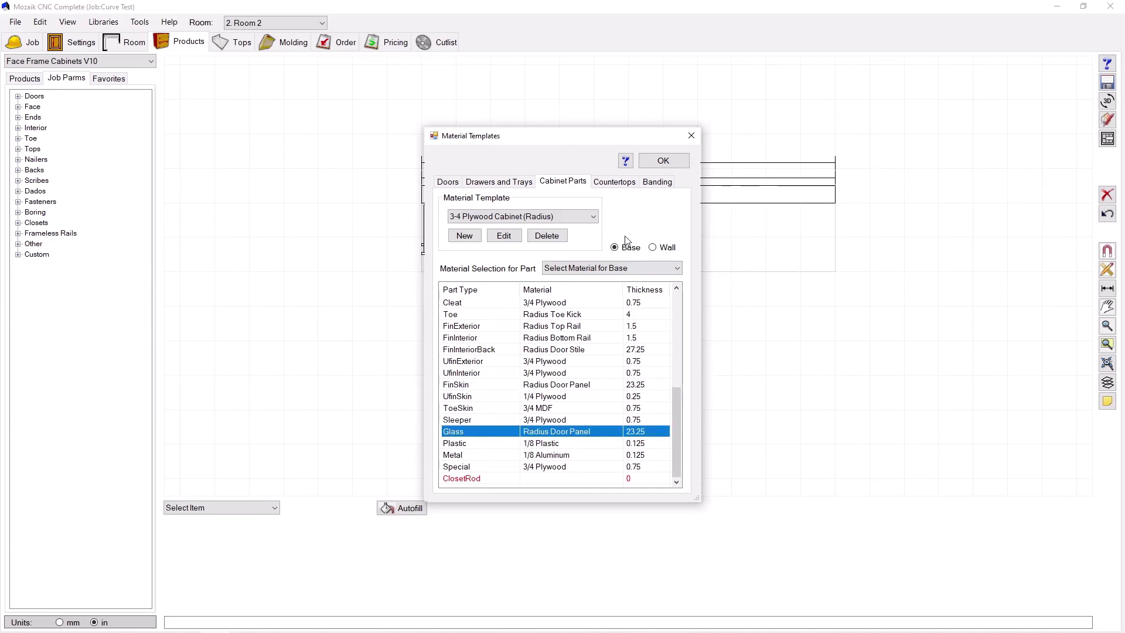
{"action": "left_click", "coordinate": [662, 161]}
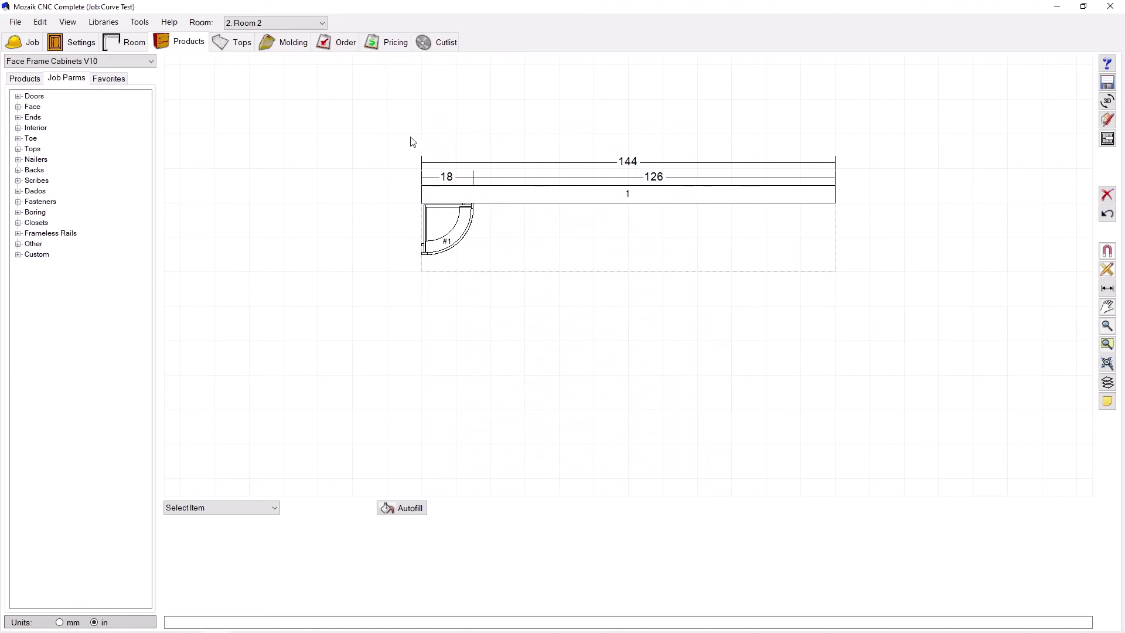
Step: Open the radiused inset cabinet for editing with its 3D product view alongside, and show its parts list
{"action": "left_click", "coordinate": [436, 233]}
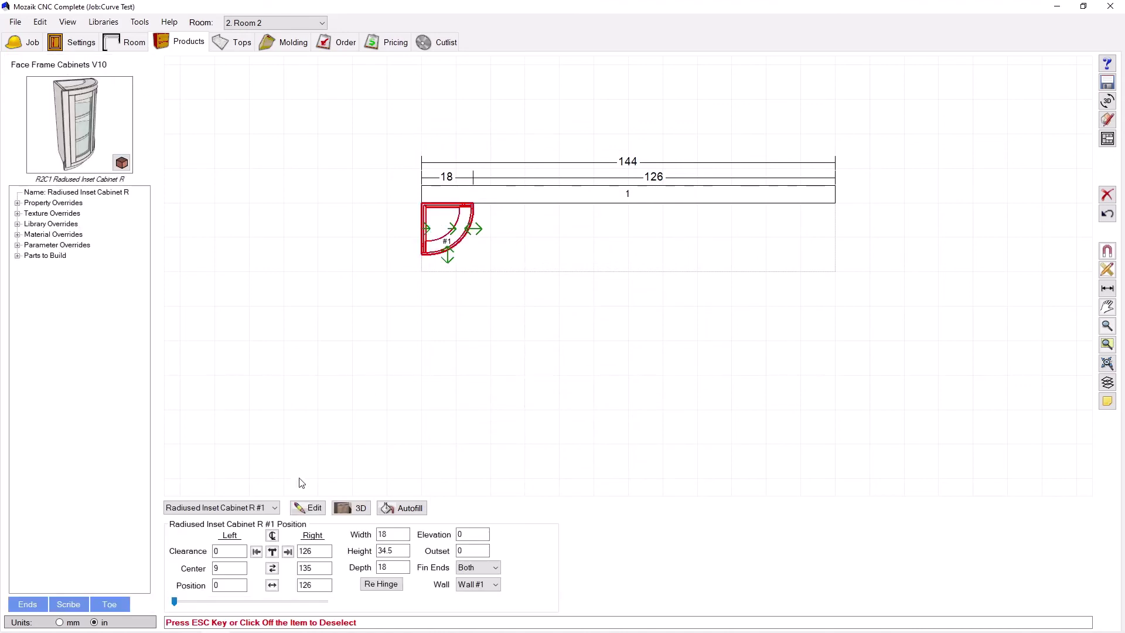
{"action": "left_click", "coordinate": [308, 508]}
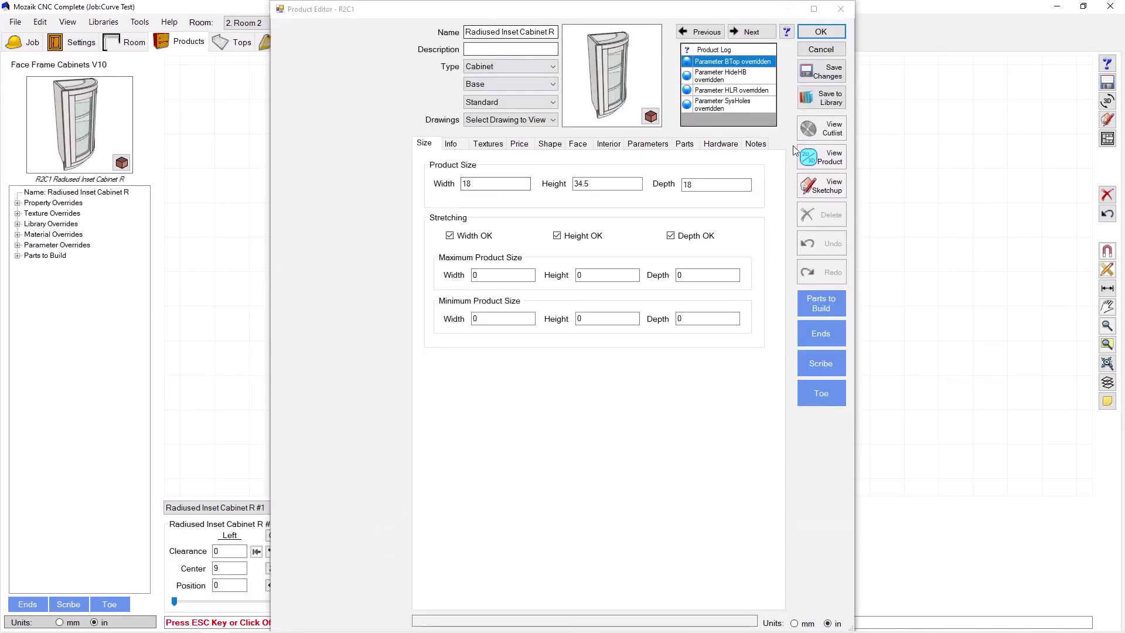
{"action": "left_click", "coordinate": [821, 156]}
{"action": "left_click_drag", "start_coordinate": [537, 16], "coordinate": [240, 20]}
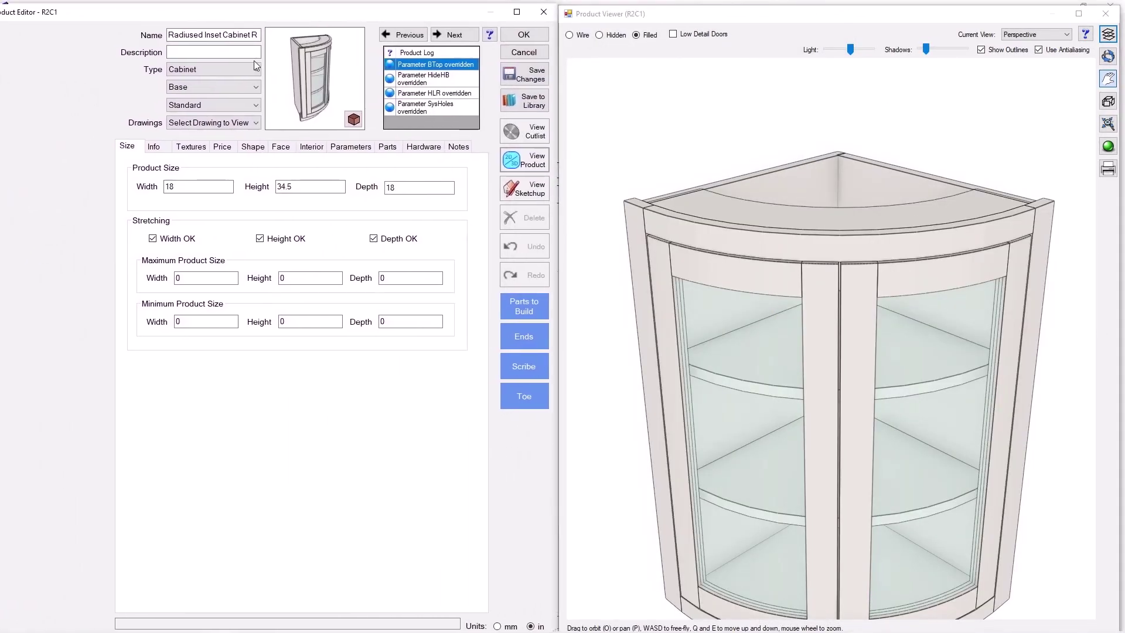
{"action": "left_click", "coordinate": [395, 148]}
{"action": "left_click_drag", "start_coordinate": [895, 389], "coordinate": [870, 326]}
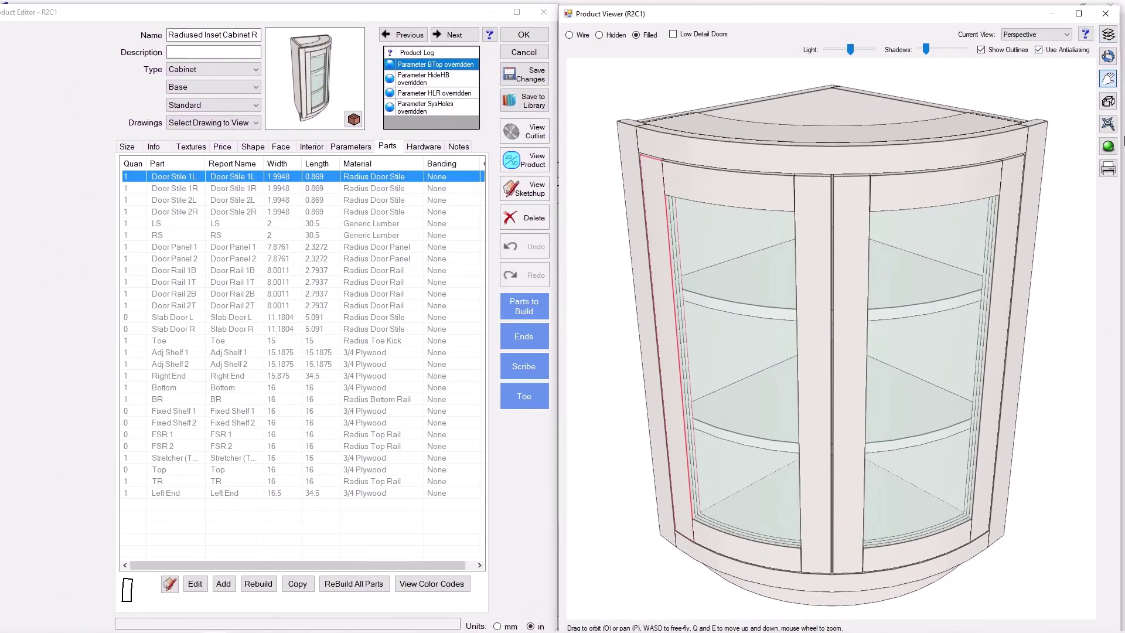
{"action": "left_click", "coordinate": [1108, 59]}
{"action": "left_click_drag", "start_coordinate": [930, 248], "coordinate": [916, 240]}
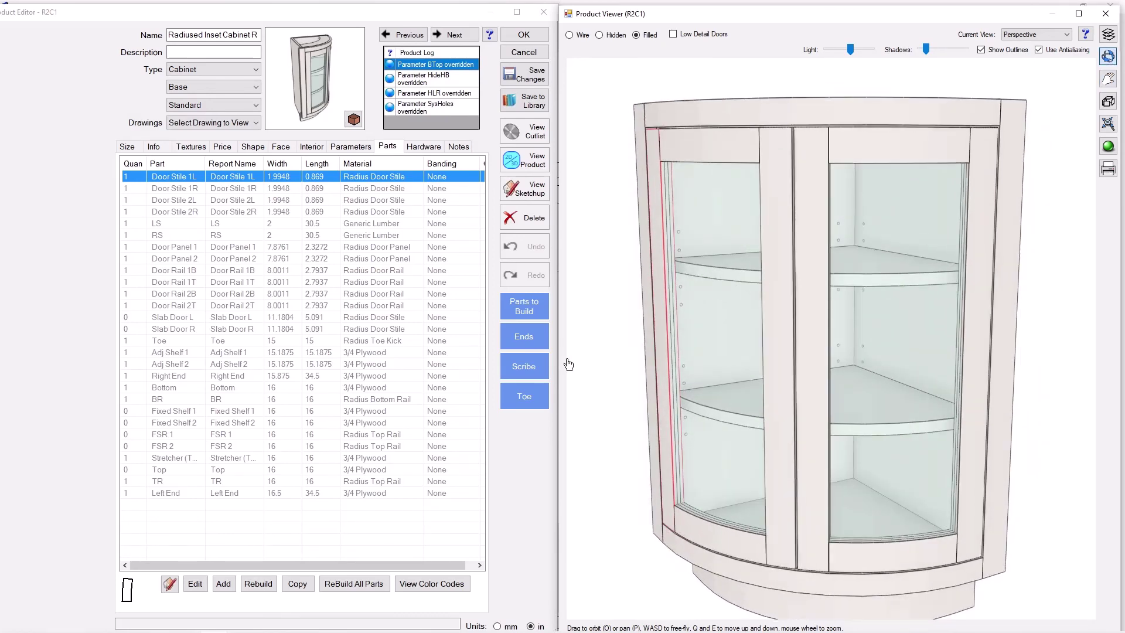
Step: Change the part type of Door Panel 1 to FinSkin and accept its properties
{"action": "left_click", "coordinate": [183, 251]}
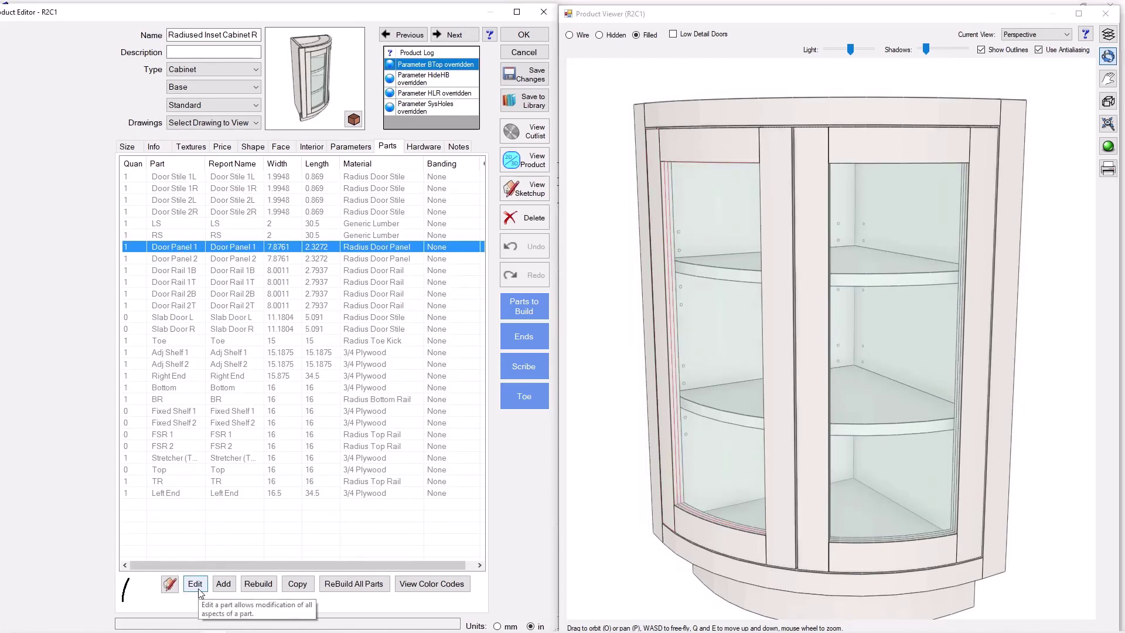
{"action": "left_click", "coordinate": [198, 587]}
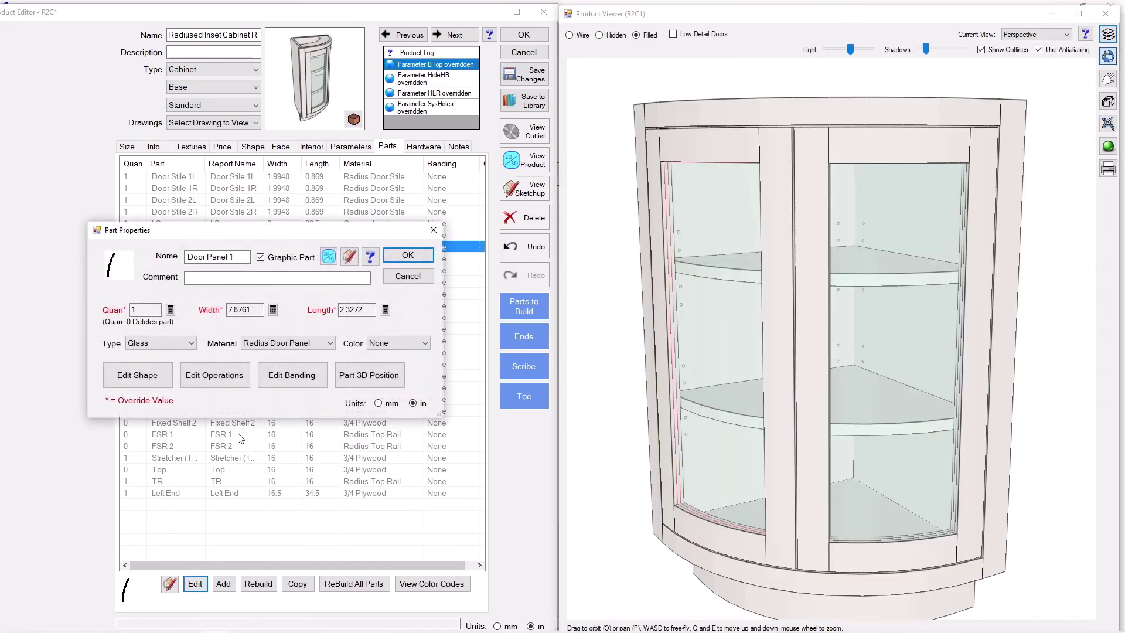
{"action": "left_click", "coordinate": [170, 342]}
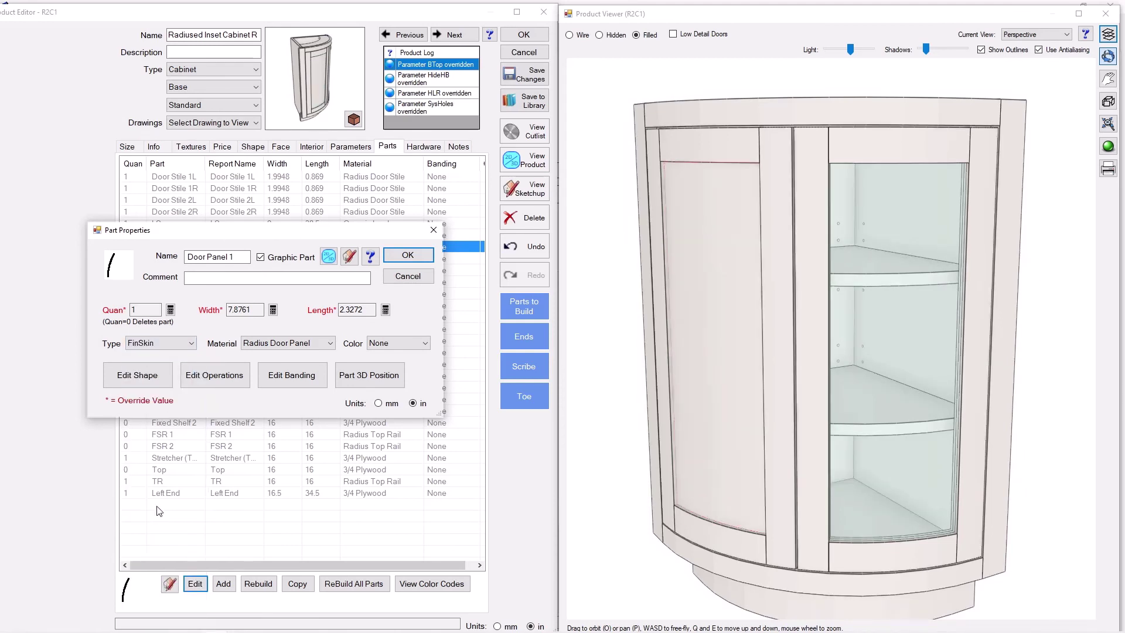
{"action": "left_click", "coordinate": [395, 255]}
Step: Change the part type of Door Panel 2 to FinSkin and accept its properties
{"action": "left_click", "coordinate": [173, 258]}
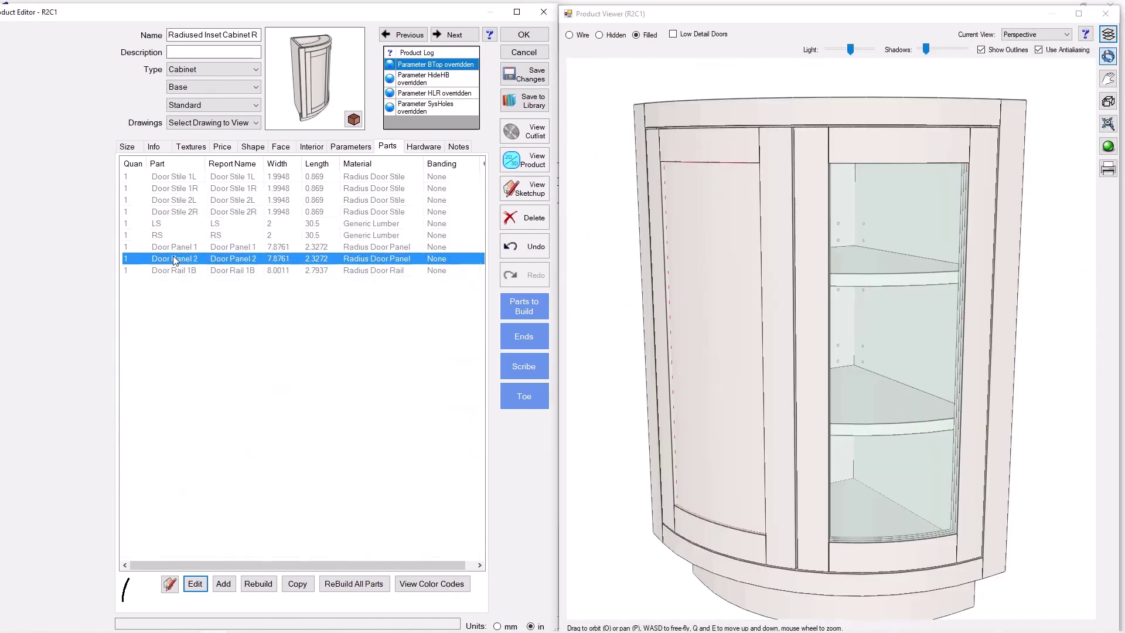
{"action": "left_click", "coordinate": [195, 584]}
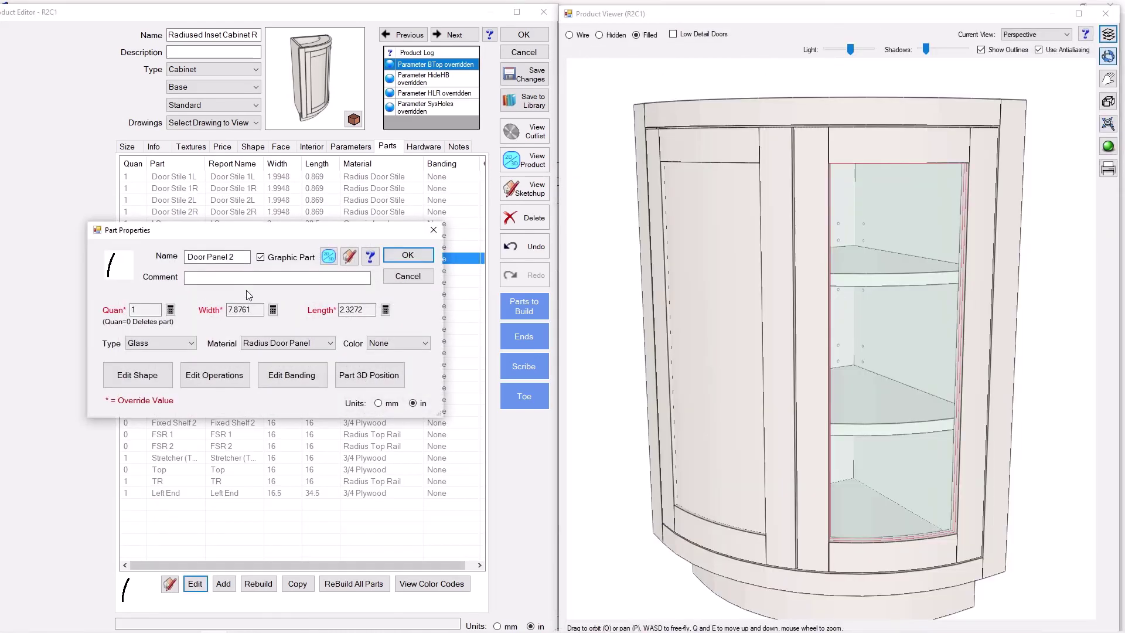
{"action": "left_click", "coordinate": [178, 342]}
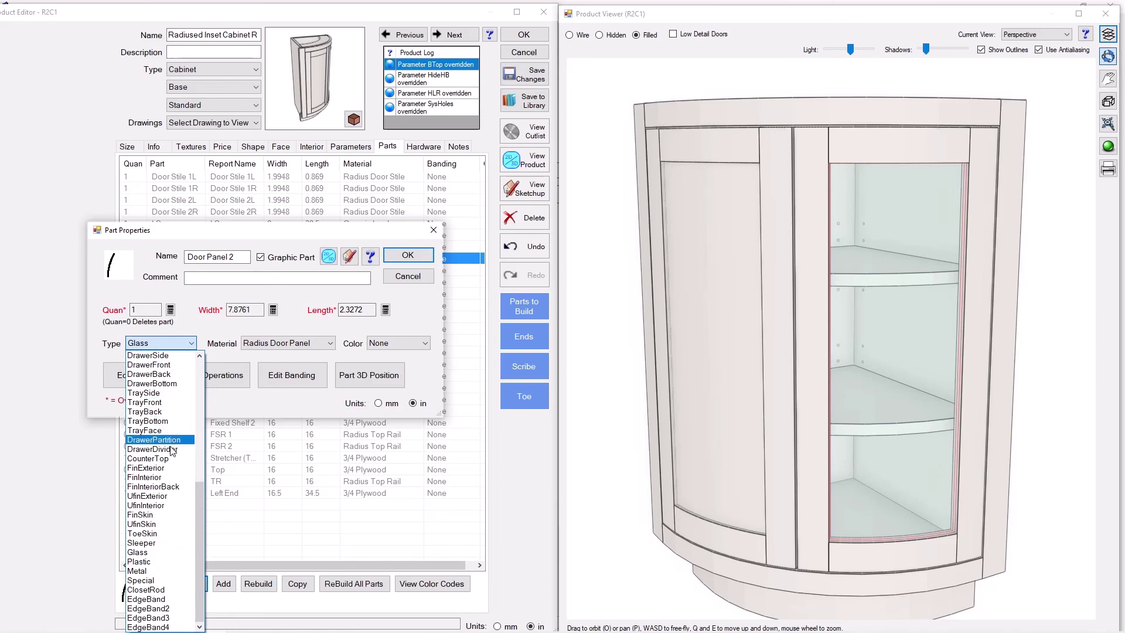
{"action": "left_click", "coordinate": [176, 514]}
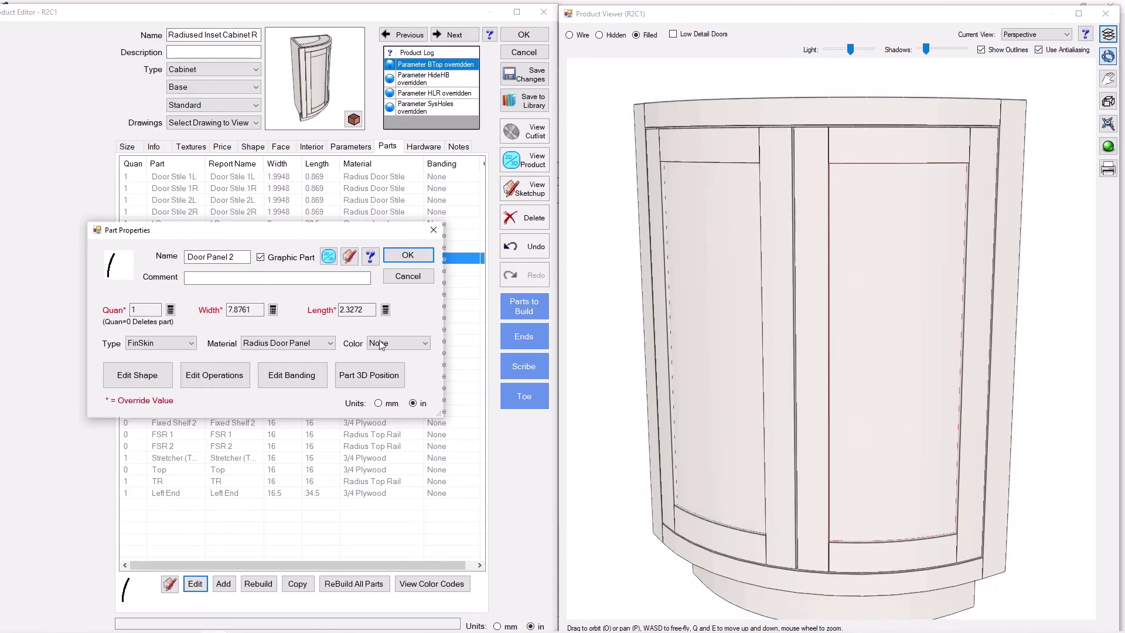
{"action": "left_click", "coordinate": [404, 255]}
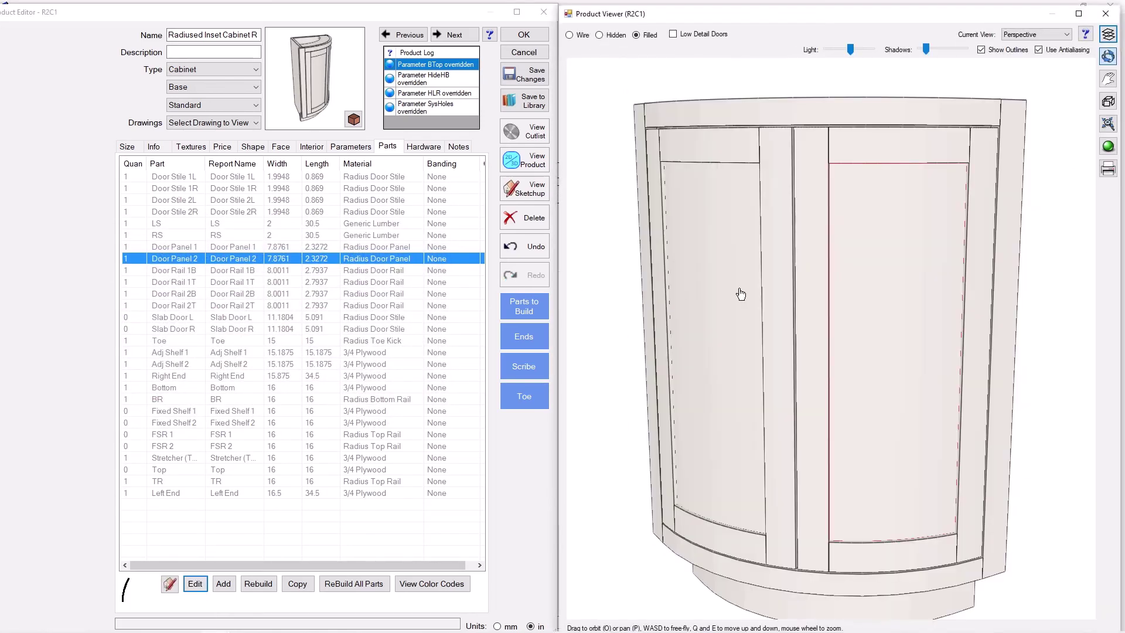
Step: Inspect the cabinet's doors and top in the 3D view, and examine the shape of Door Panel 2
{"action": "left_click", "coordinate": [1108, 55]}
{"action": "left_click_drag", "start_coordinate": [905, 263], "coordinate": [825, 360]}
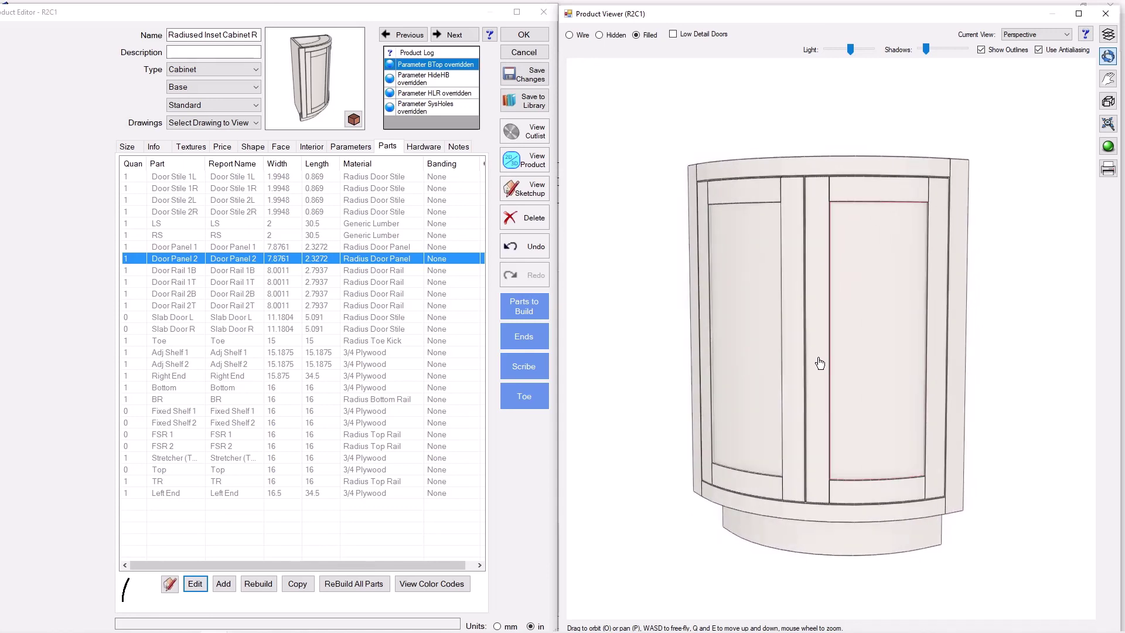
{"action": "left_click_drag", "start_coordinate": [813, 364], "coordinate": [799, 363]}
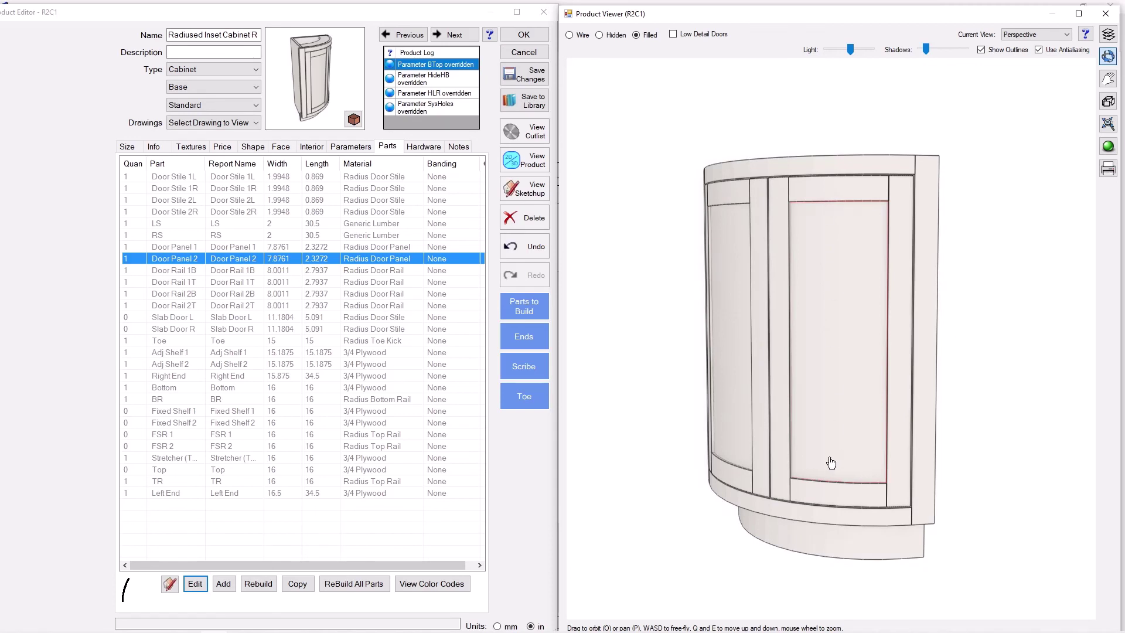
{"action": "left_click_drag", "start_coordinate": [838, 221], "coordinate": [767, 259]}
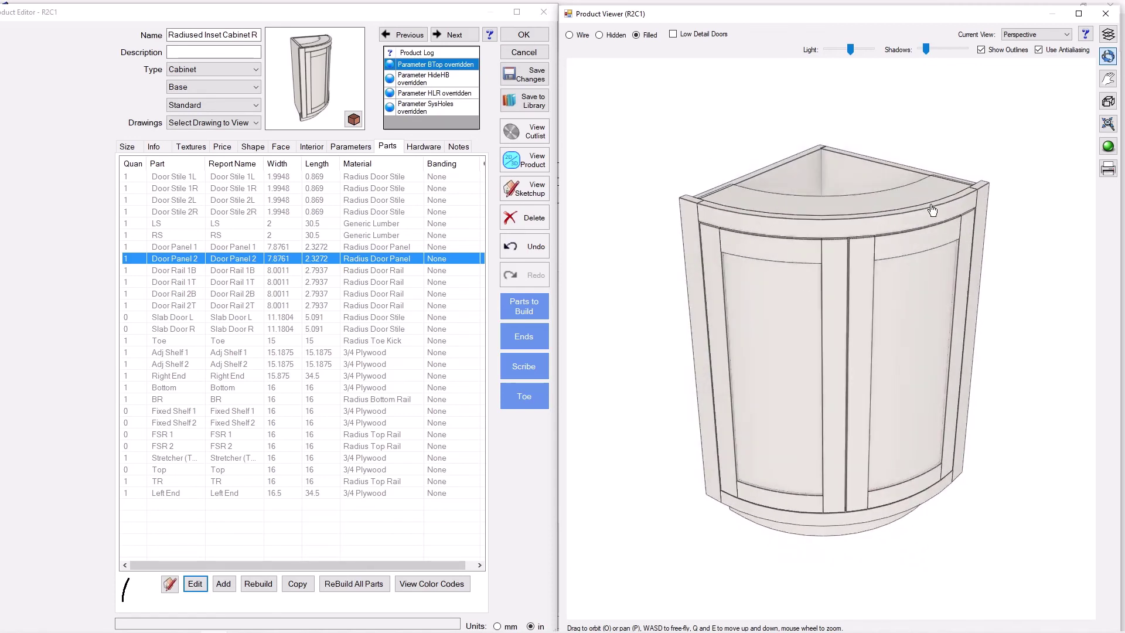
{"action": "left_click", "coordinate": [195, 583]}
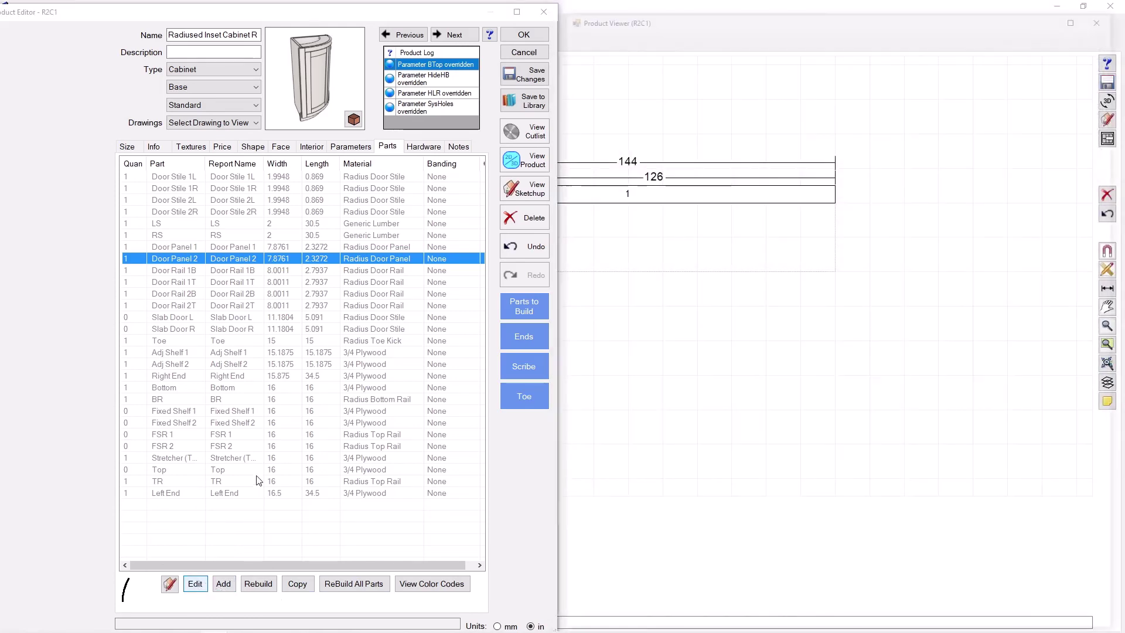
{"action": "left_click", "coordinate": [120, 372]}
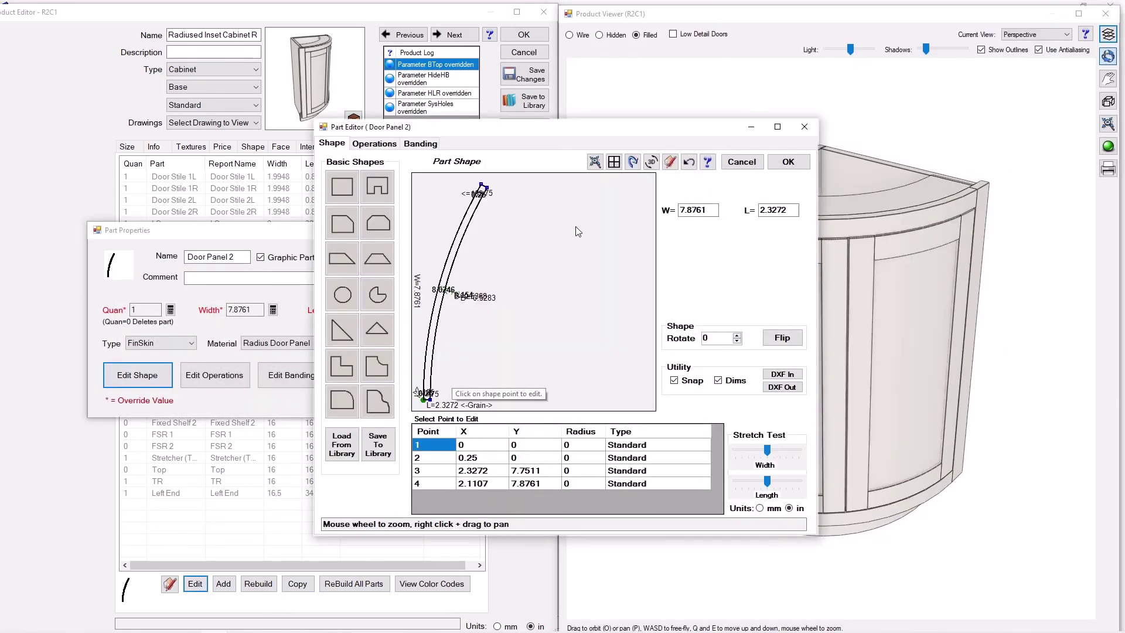
{"action": "left_click", "coordinate": [788, 161]}
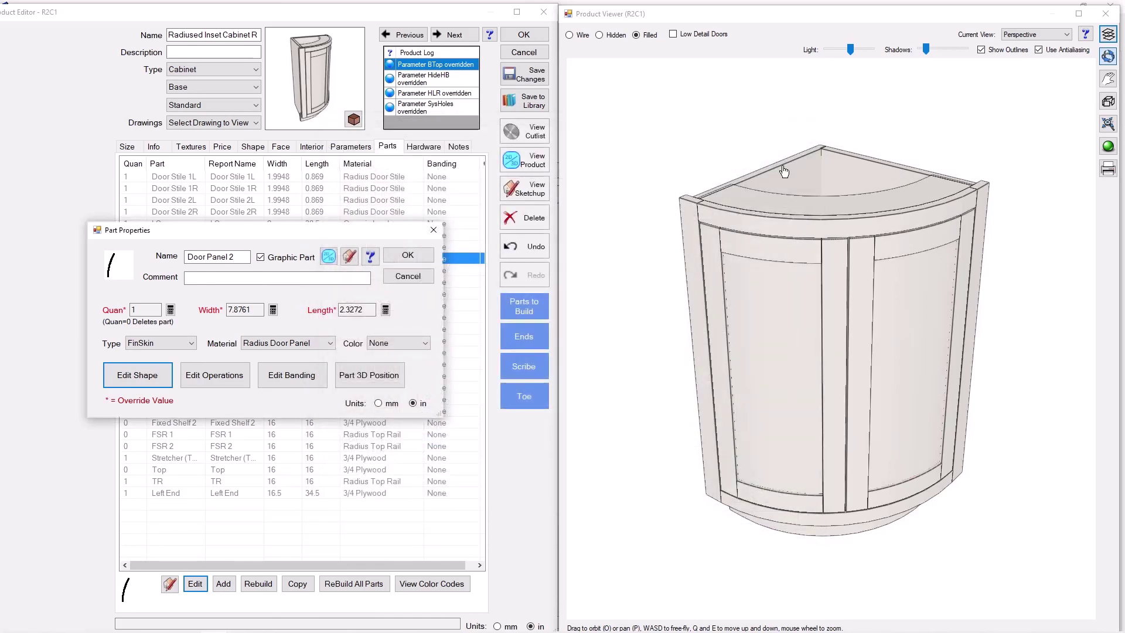